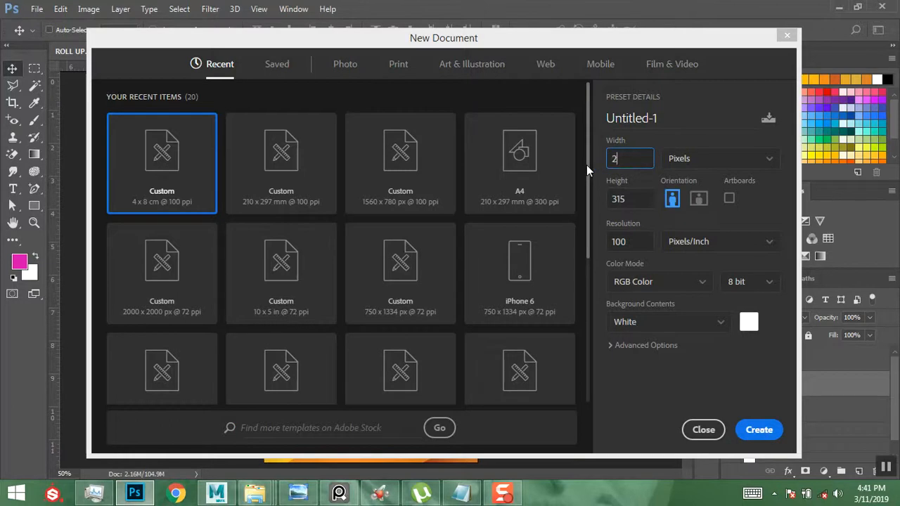
# - Create a 2000 x 2000 pixel RGB document at 100 pixels/inch with a white background and unlock its background layer
pyautogui.press('Tab')
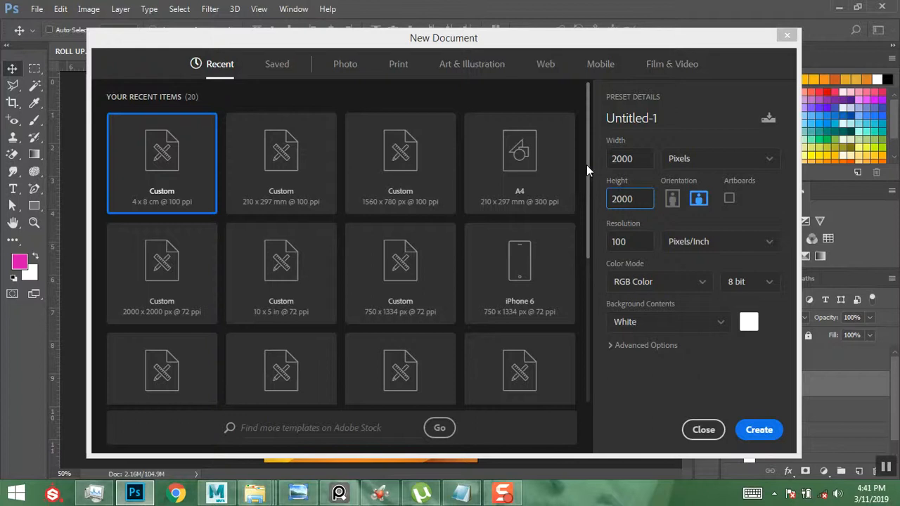
pyautogui.click(634, 241)
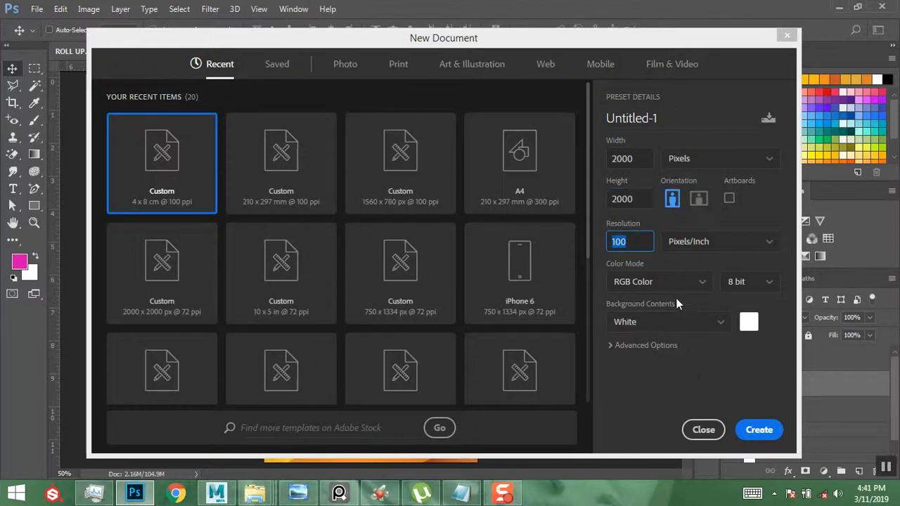
pyautogui.click(763, 432)
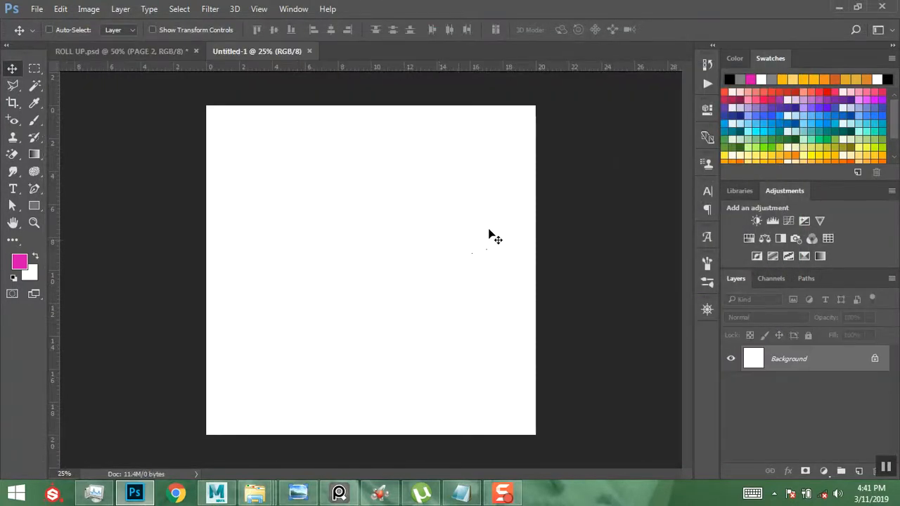
pyautogui.click(875, 360)
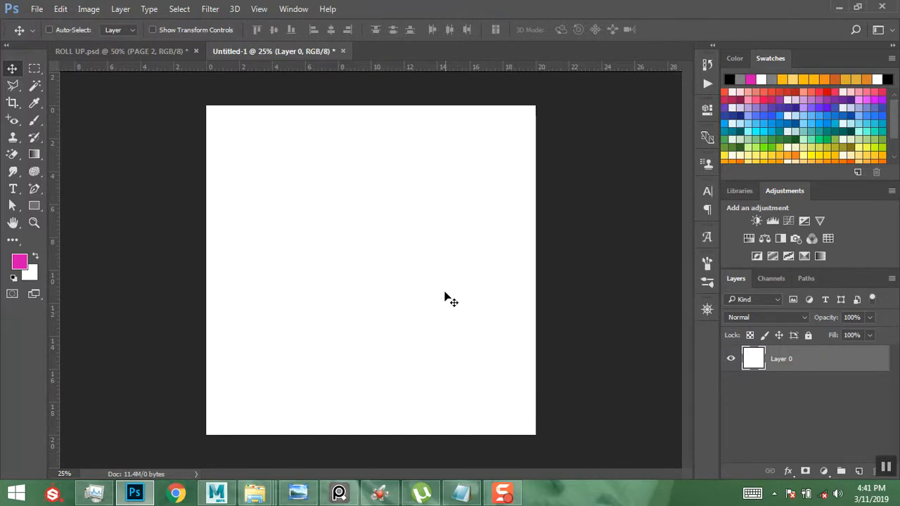
# - Place the orange business-roll-up image from the BANNER folder into the document and enlarge it around the canvas centre
pyautogui.click(307, 495)
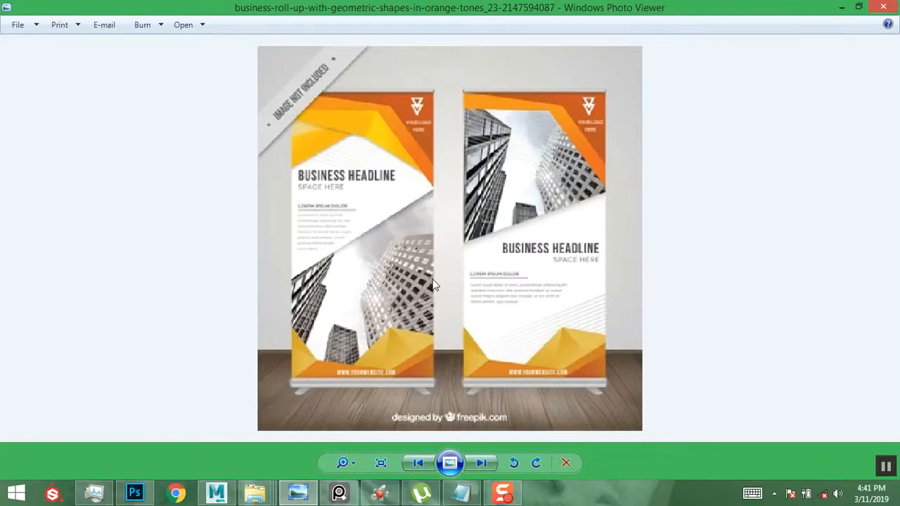
pyautogui.click(883, 7)
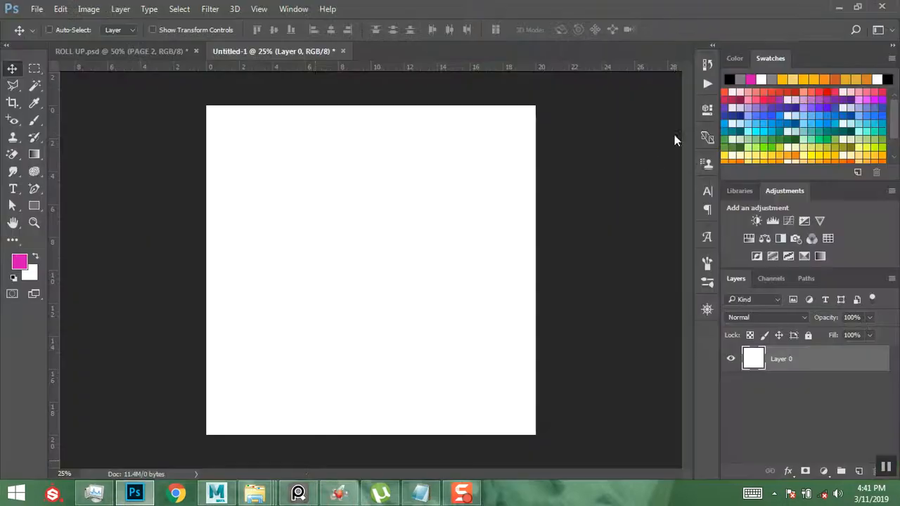
pyautogui.moveTo(265, 490)
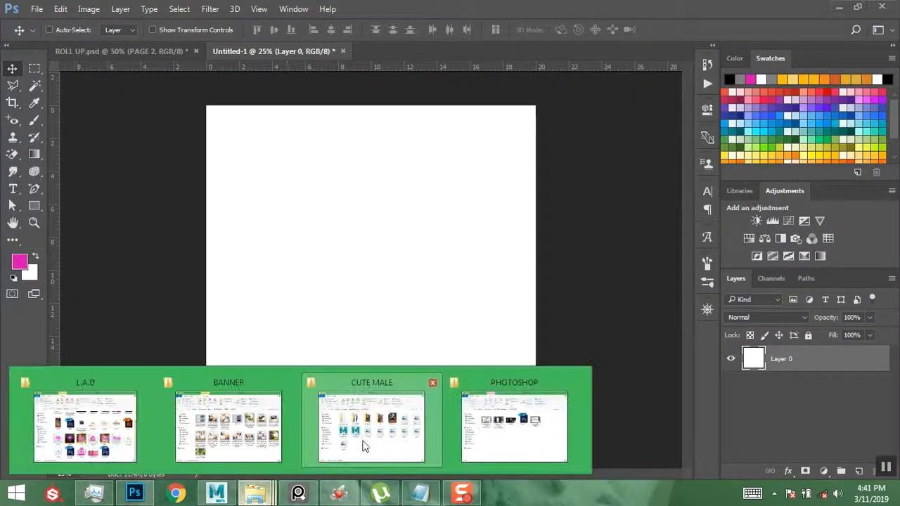
pyautogui.click(197, 445)
pyautogui.moveTo(316, 292); pyautogui.dragTo(374, 281)
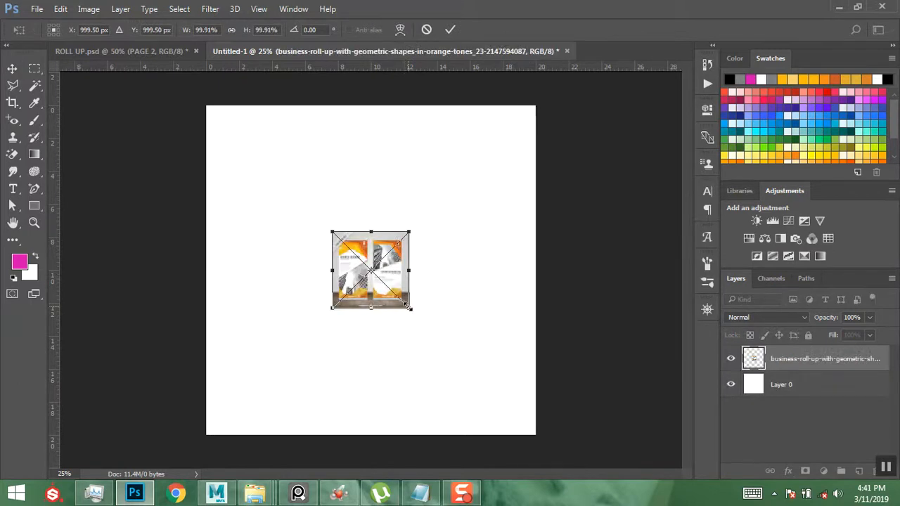
pyautogui.moveTo(412, 314); pyautogui.dragTo(465, 359)
pyautogui.press('Return')
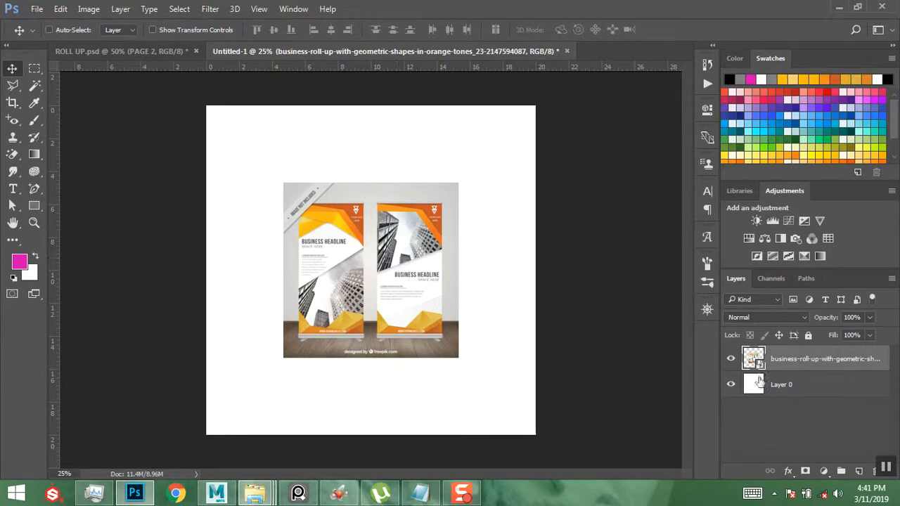
# - View the business-roll-up image from the BANNER folder in Windows Photo Viewer, examine both banner designs up close, and return to Photoshop
pyautogui.click(780, 387)
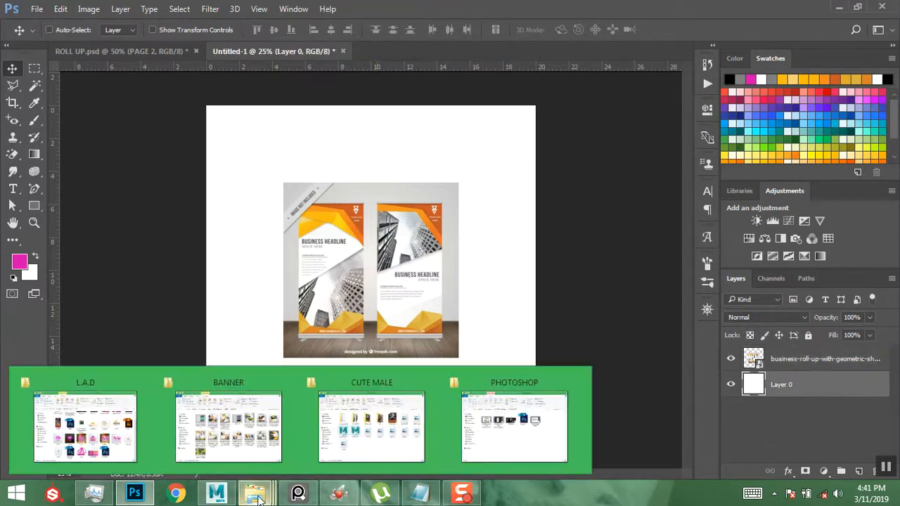
pyautogui.moveTo(298, 492)
pyautogui.moveTo(255, 492)
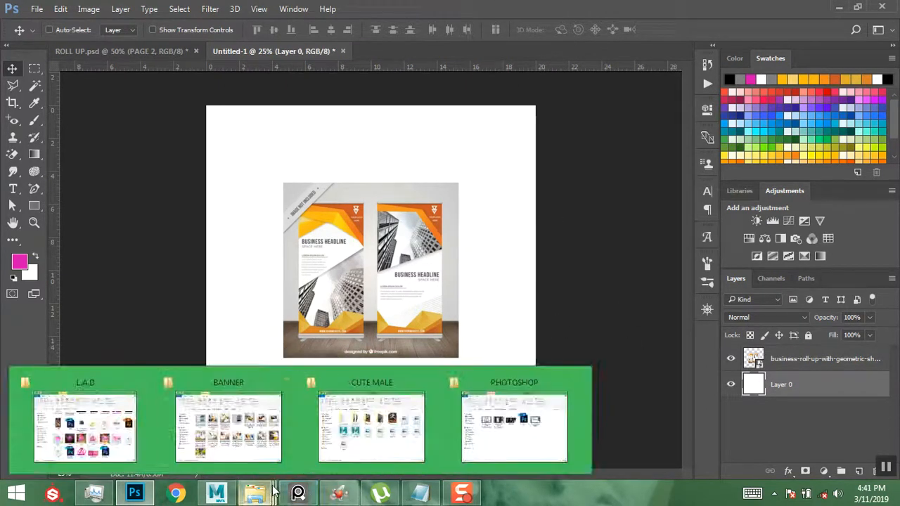
pyautogui.click(237, 426)
pyautogui.click(313, 292)
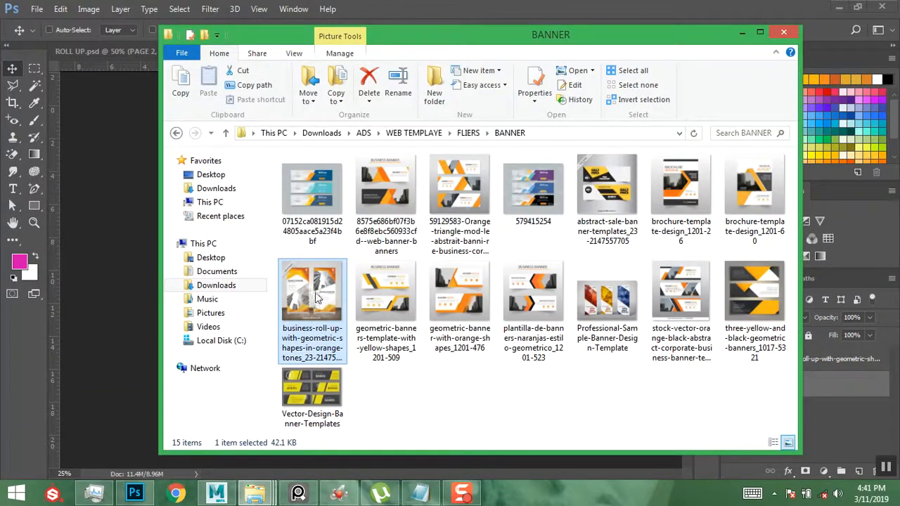
pyautogui.doubleClick(314, 301)
pyautogui.scroll(4, 397, 161)
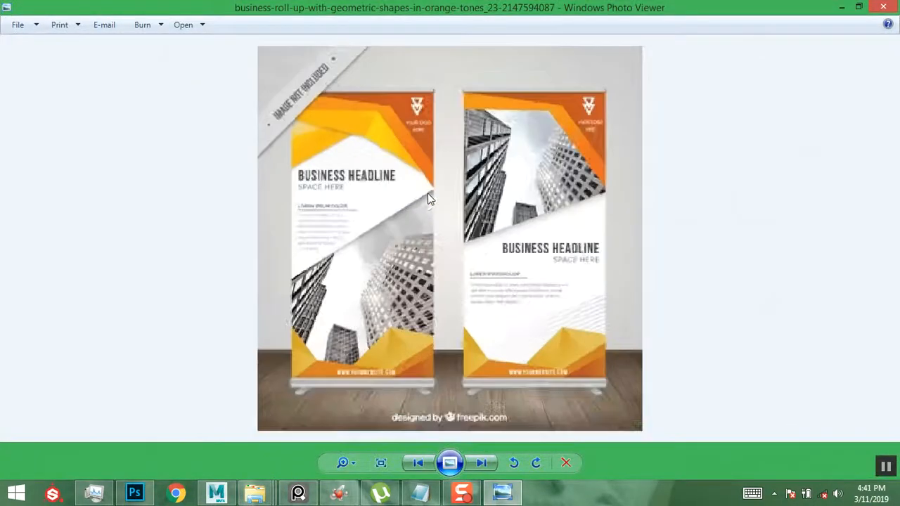
pyautogui.moveTo(450, 175); pyautogui.dragTo(448, 236)
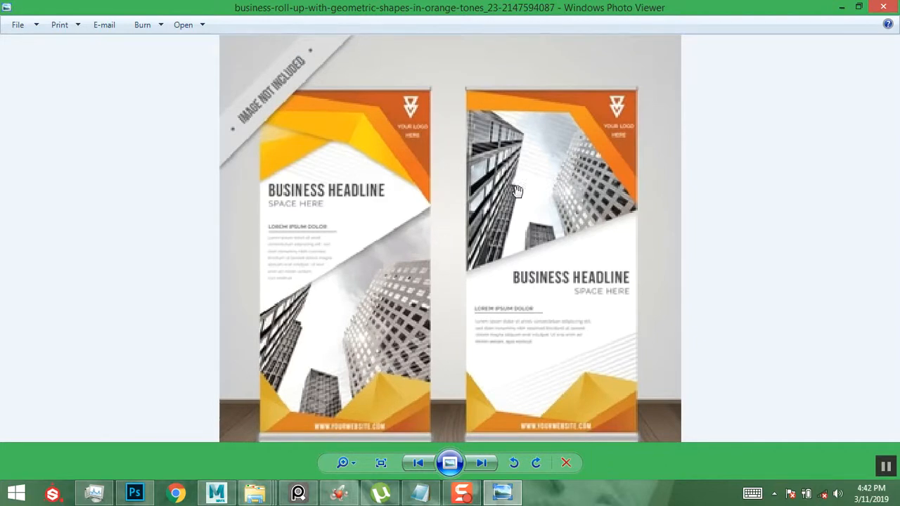
pyautogui.click(840, 8)
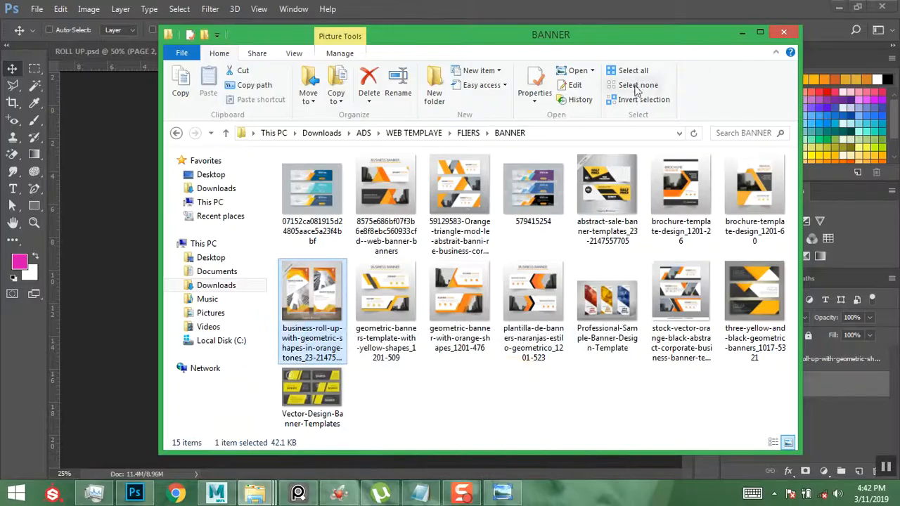
pyautogui.click(741, 32)
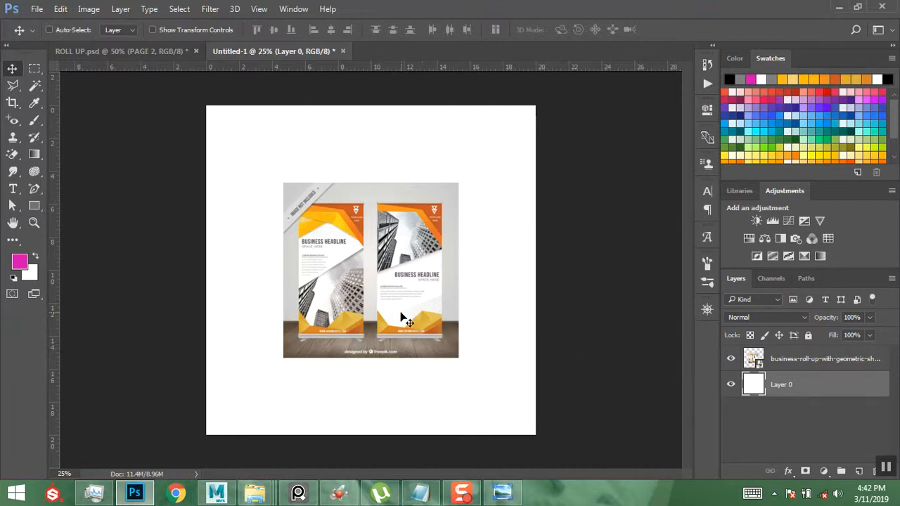
# - Rename the white background layer as BG
pyautogui.doubleClick(780, 385)
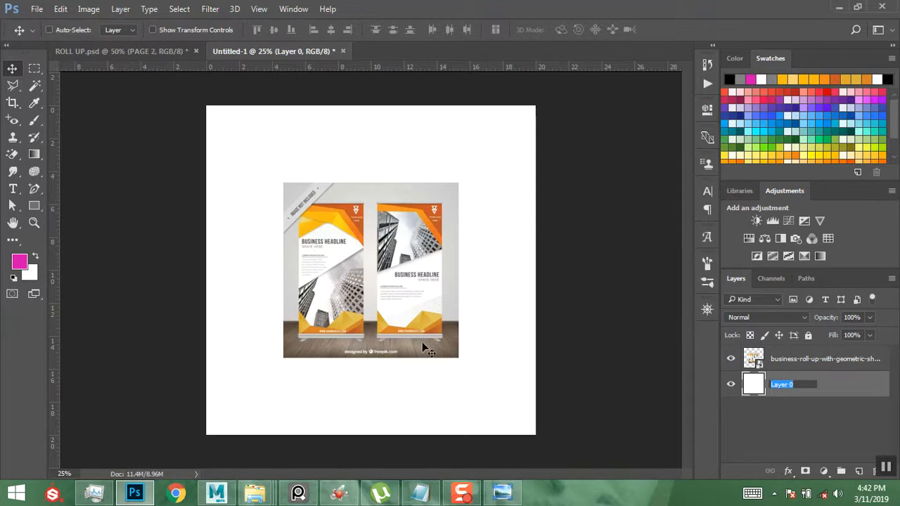
pyautogui.write('BG')
pyautogui.press('Return')
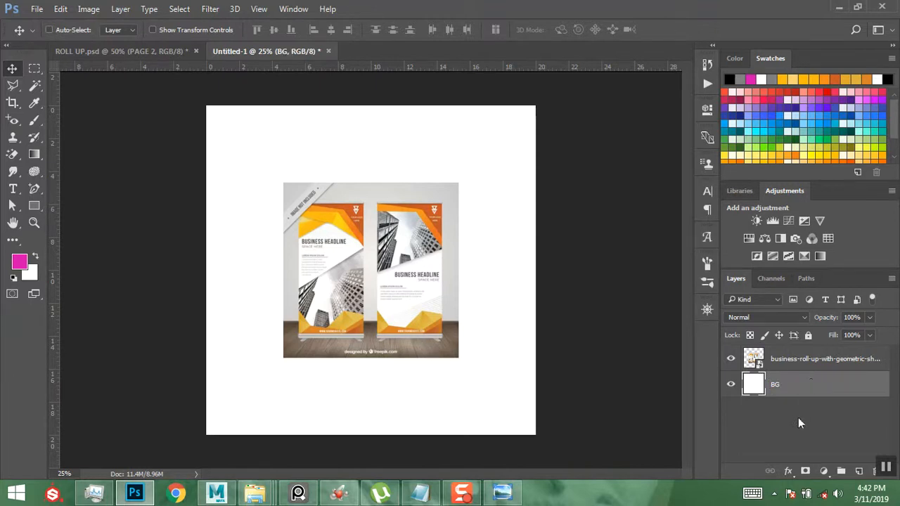
# - Add a Gradient Overlay to the BG layer, reset its settings to default, and choose the Black, White gradient preset
pyautogui.click(788, 472)
pyautogui.click(791, 417)
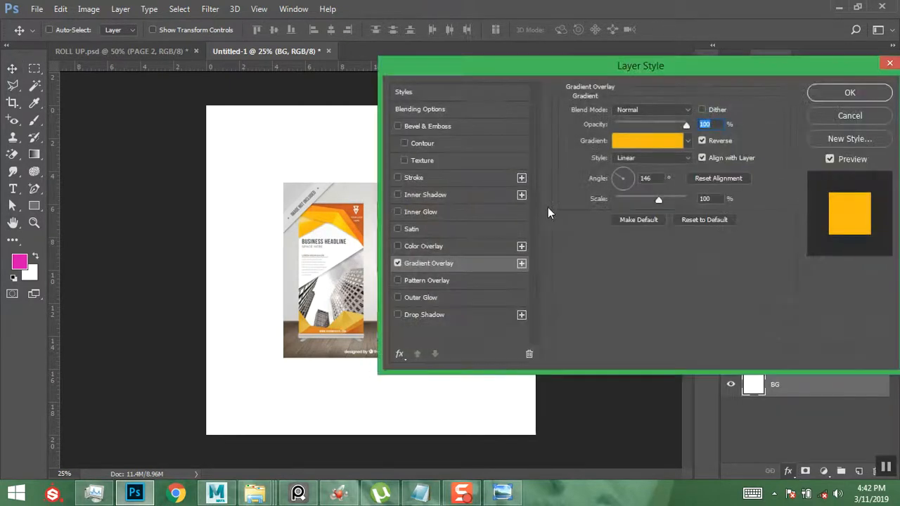
pyautogui.click(663, 143)
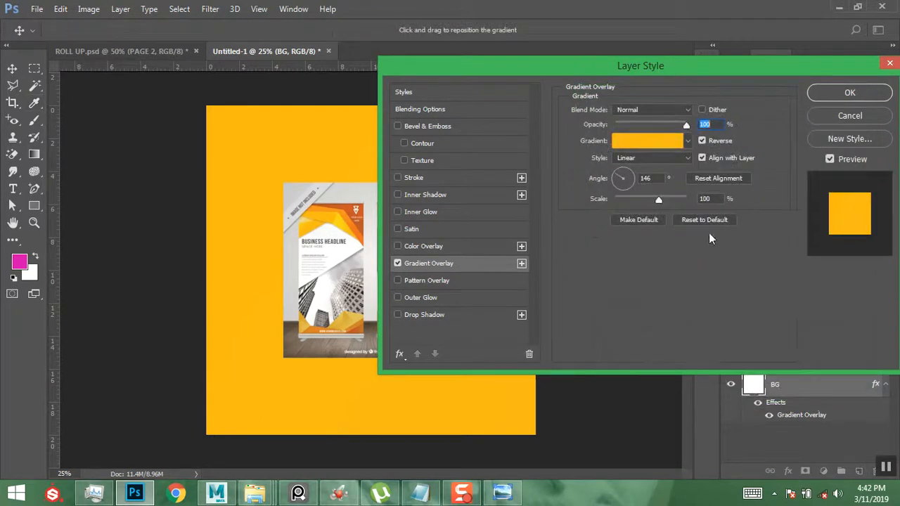
pyautogui.click(708, 220)
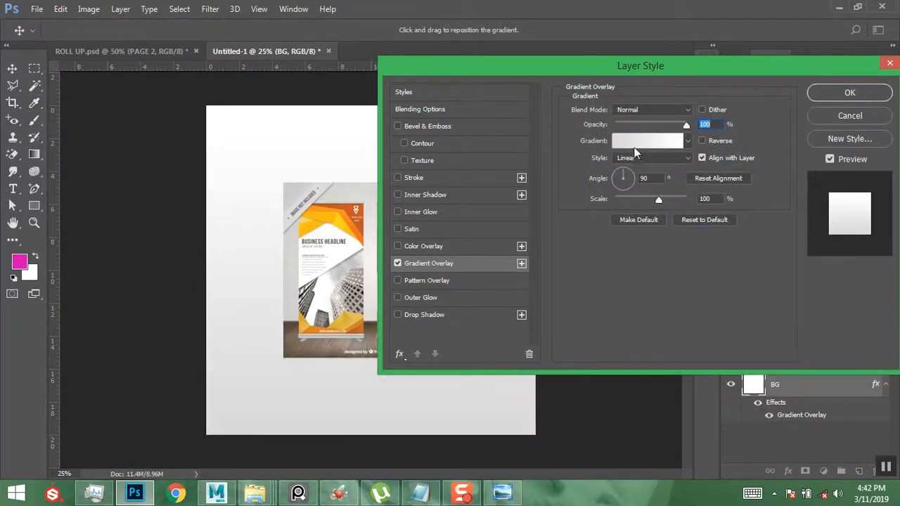
pyautogui.click(634, 143)
pyautogui.click(646, 142)
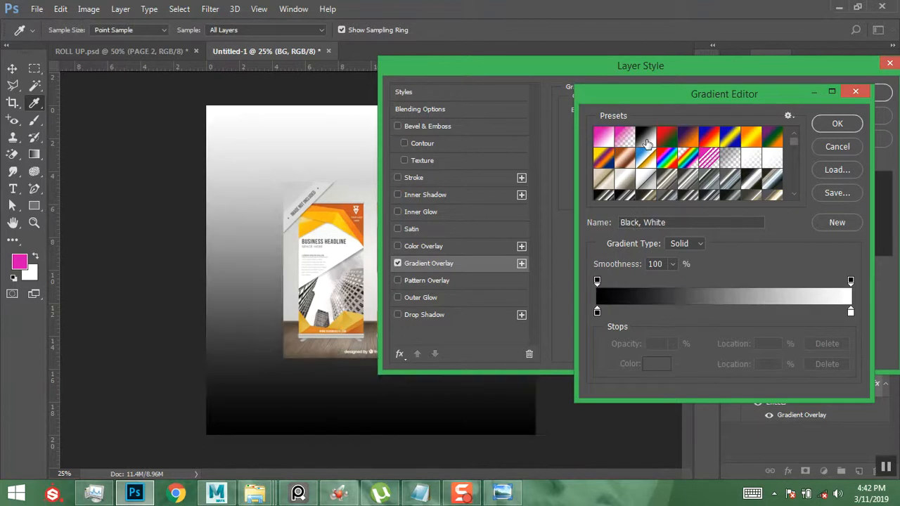
pyautogui.moveTo(675, 102)
pyautogui.mouseDown()
pyautogui.moveTo(642, 101)
pyautogui.moveTo(676, 90)
pyautogui.mouseUp()
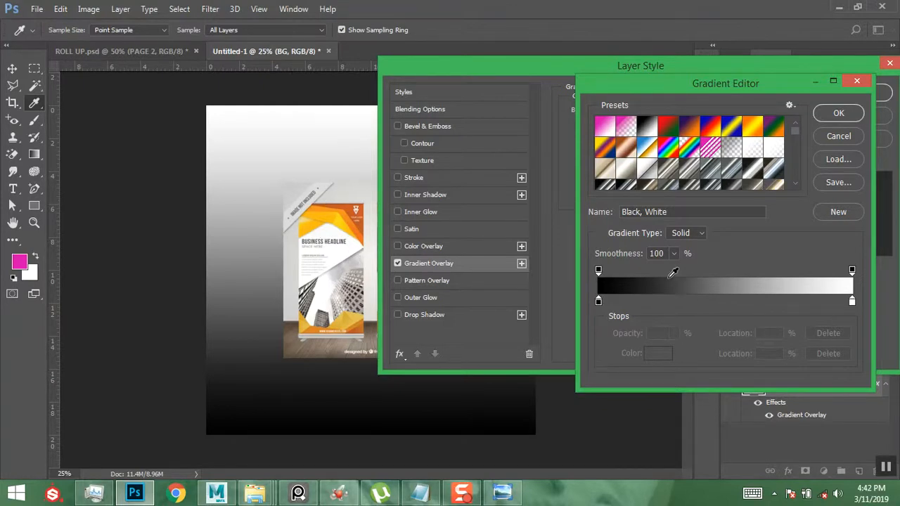
# - Change the gradient's black colour stop to light grey e0e0e0 and accept the edited gradient
pyautogui.click(598, 303)
pyautogui.click(658, 353)
pyautogui.moveTo(193, 203)
pyautogui.mouseDown()
pyautogui.moveTo(137, 187)
pyautogui.moveTo(117, 170)
pyautogui.moveTo(116, 151)
pyautogui.mouseUp()
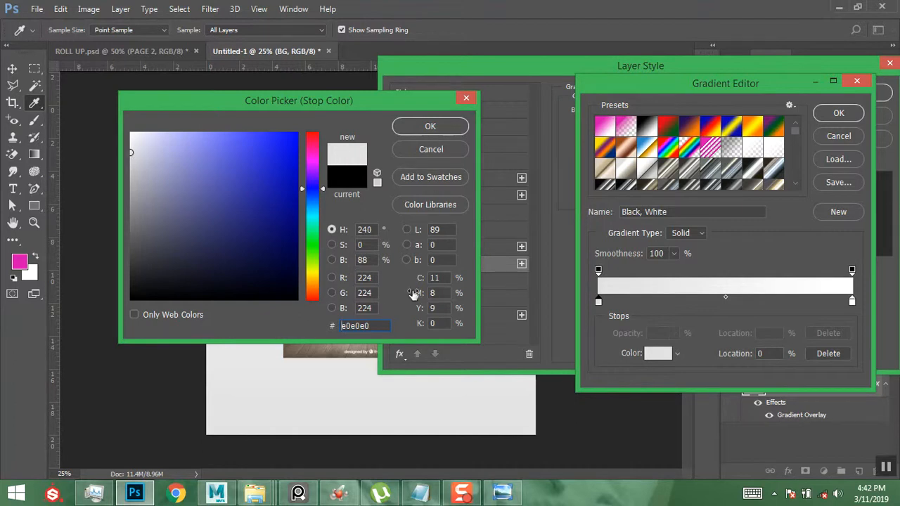
pyautogui.click(428, 128)
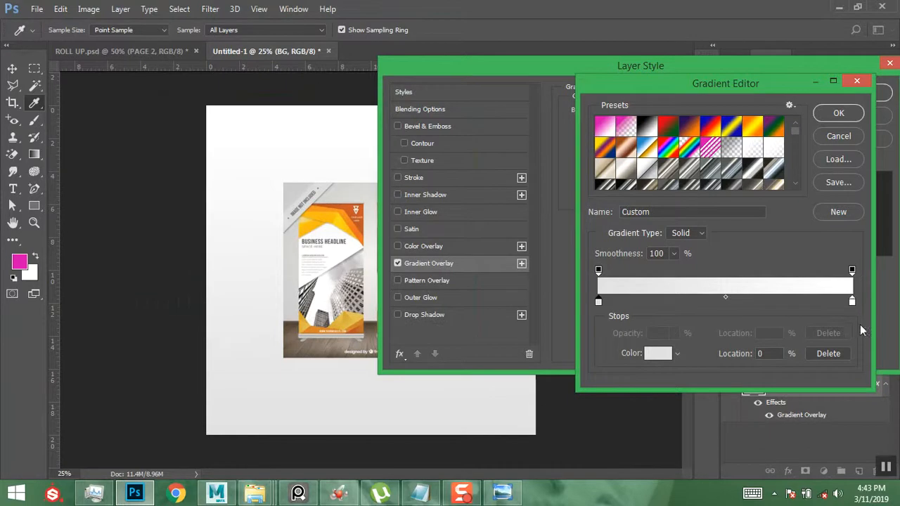
pyautogui.click(840, 114)
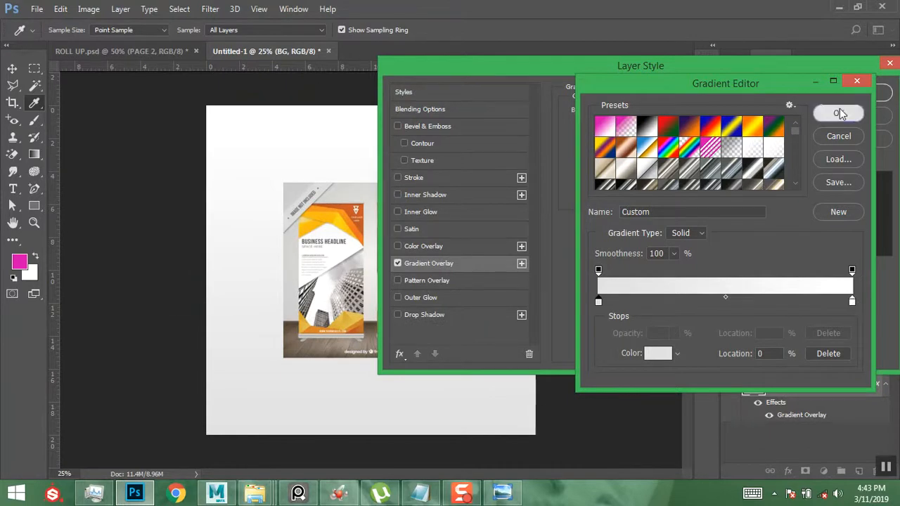
# - Reverse the BG layer's gradient, set its style to Radial, and apply the layer style
pyautogui.moveTo(630, 66); pyautogui.dragTo(762, 75)
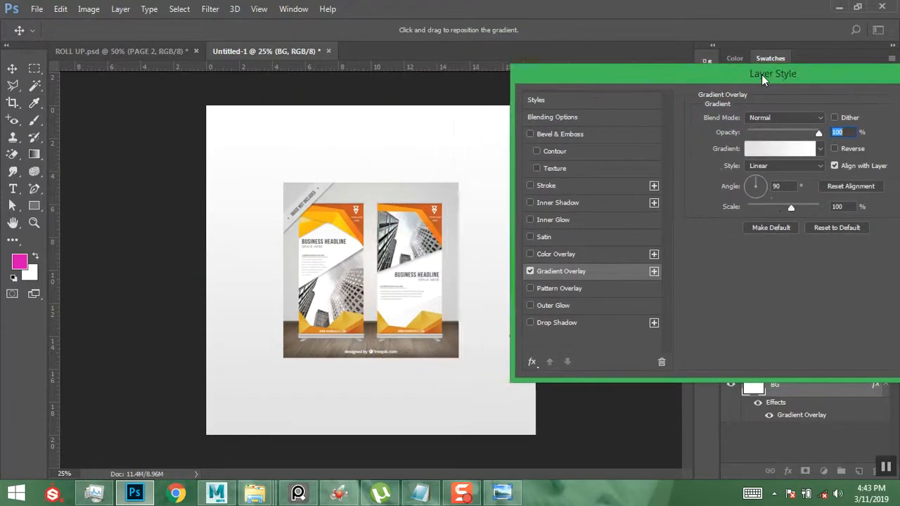
pyautogui.click(835, 150)
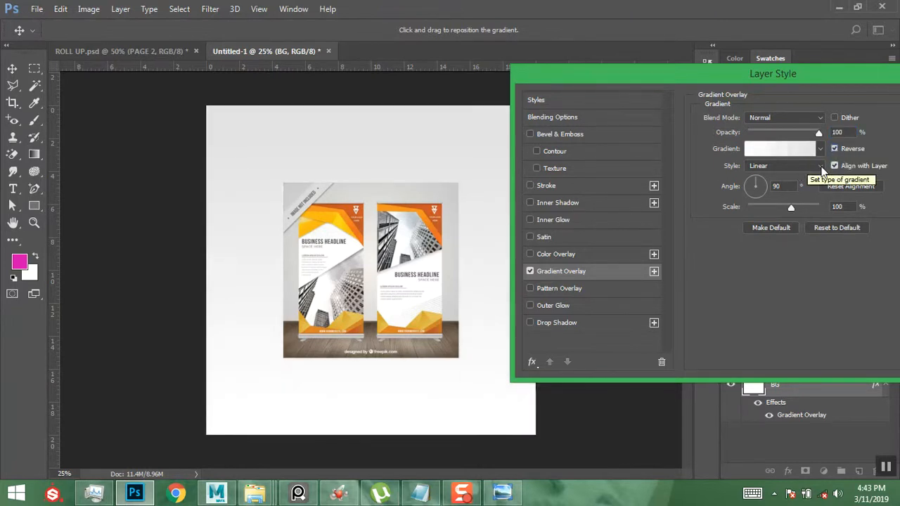
pyautogui.click(820, 169)
pyautogui.click(769, 188)
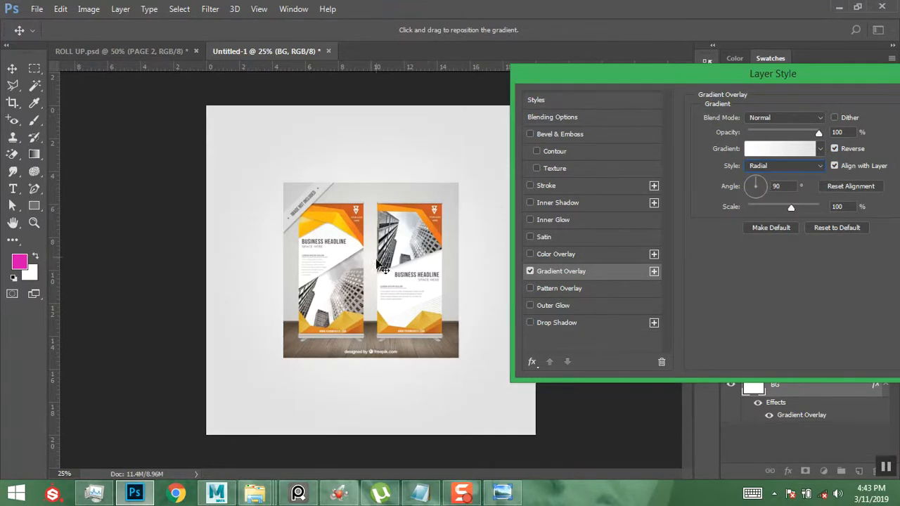
pyautogui.moveTo(726, 80); pyautogui.dragTo(586, 82)
pyautogui.click(827, 107)
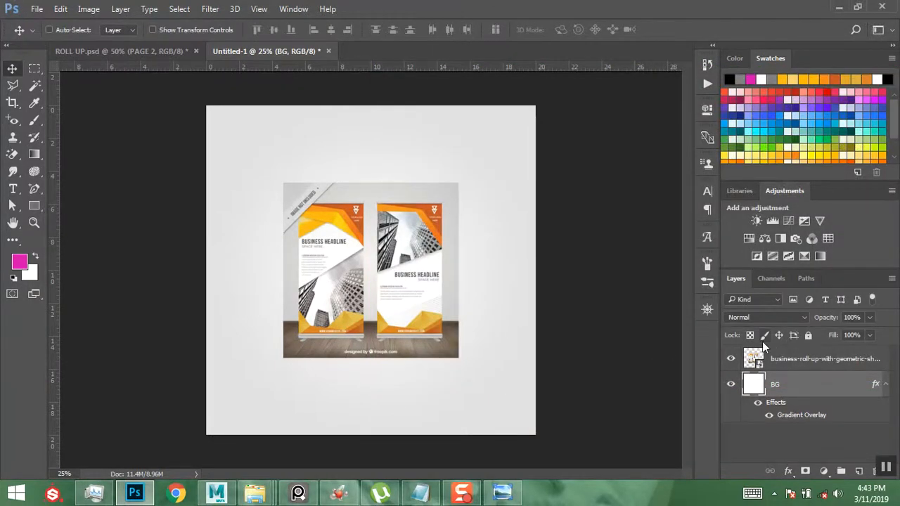
# - Move the roll-up reference image about 4.68 in right and 10.65 in up, partly off the canvas's upper-right corner
pyautogui.click(774, 362)
pyautogui.moveTo(349, 309); pyautogui.dragTo(426, 133)
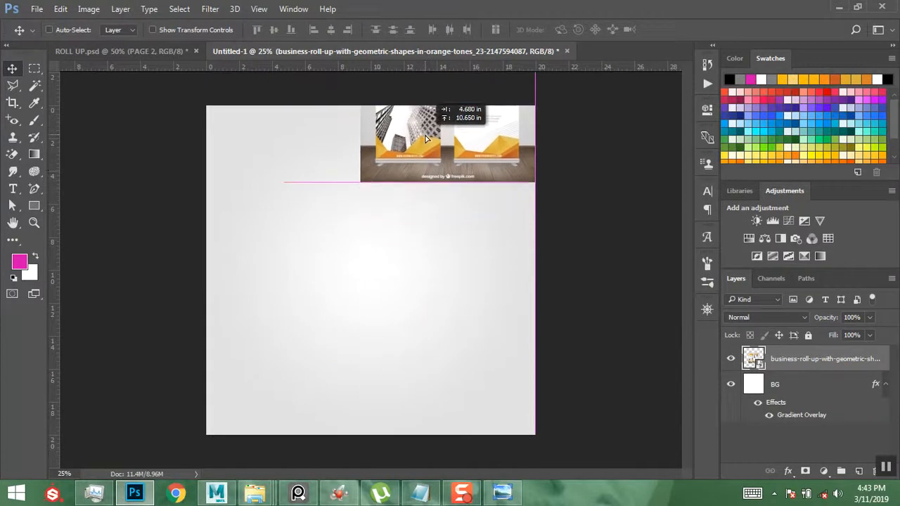
# - Reopen the BG layer's Gradient Overlay, change the gradient's grey colour stop to d4d4d4, and accept the edited gradient
pyautogui.click(778, 404)
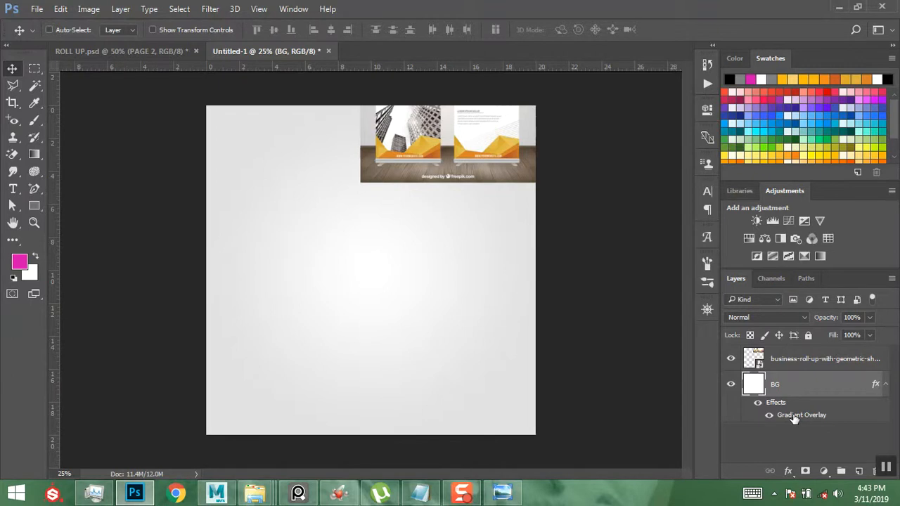
pyautogui.doubleClick(794, 418)
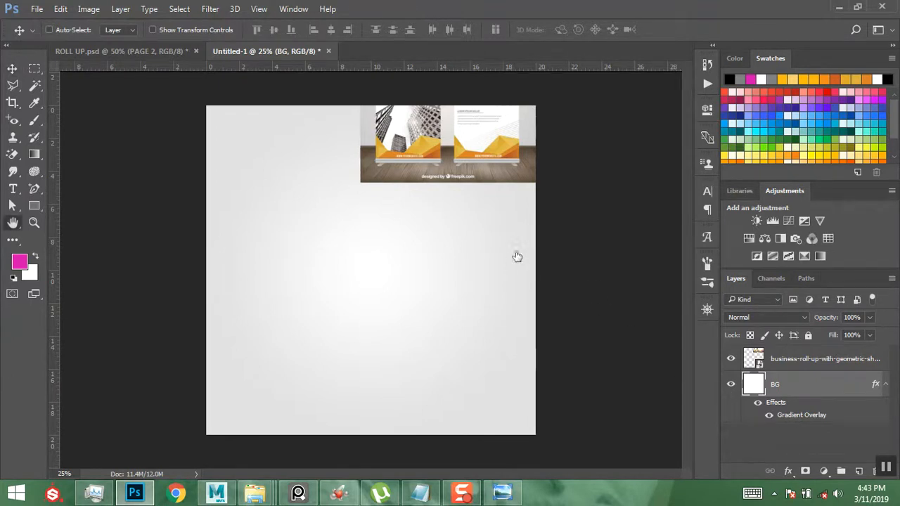
pyautogui.moveTo(507, 83); pyautogui.dragTo(655, 76)
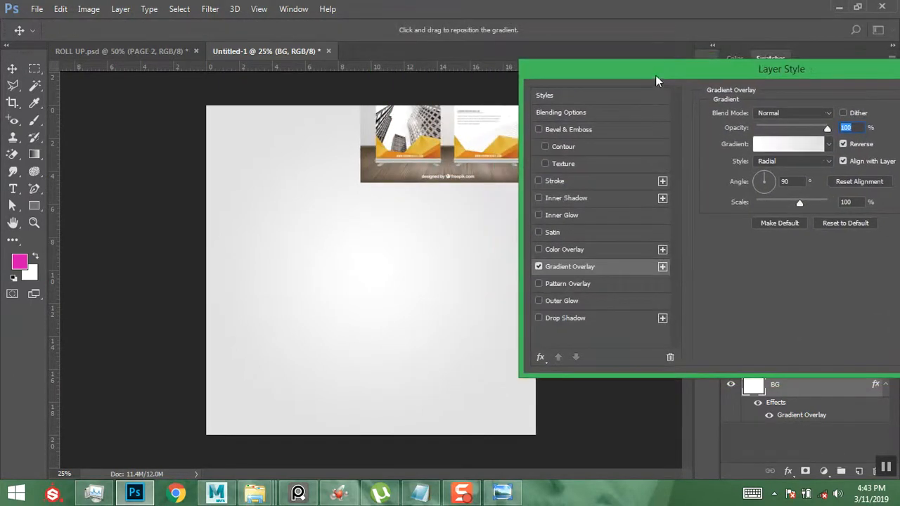
pyautogui.click(796, 144)
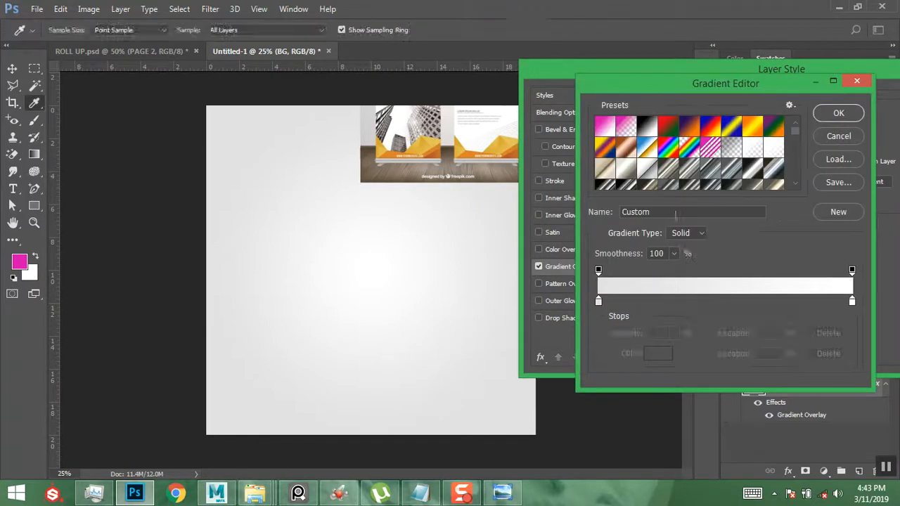
pyautogui.click(598, 303)
pyautogui.click(651, 354)
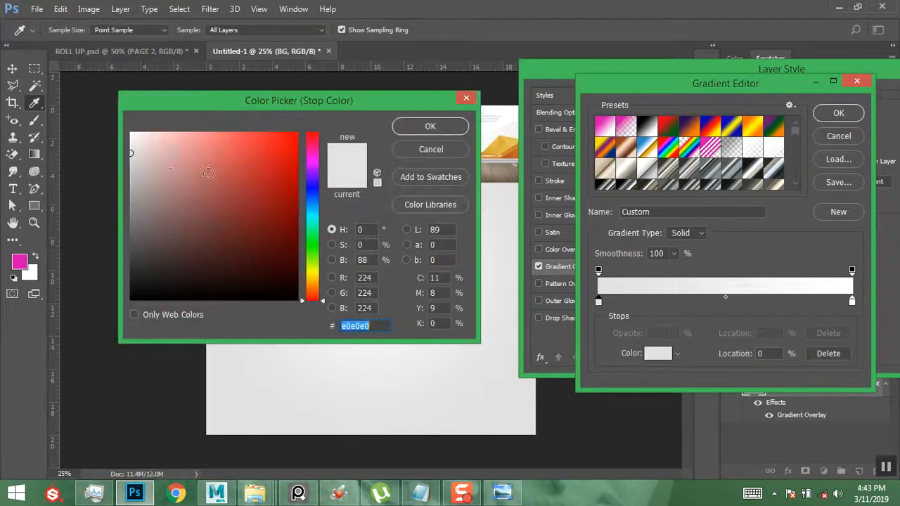
pyautogui.click(130, 161)
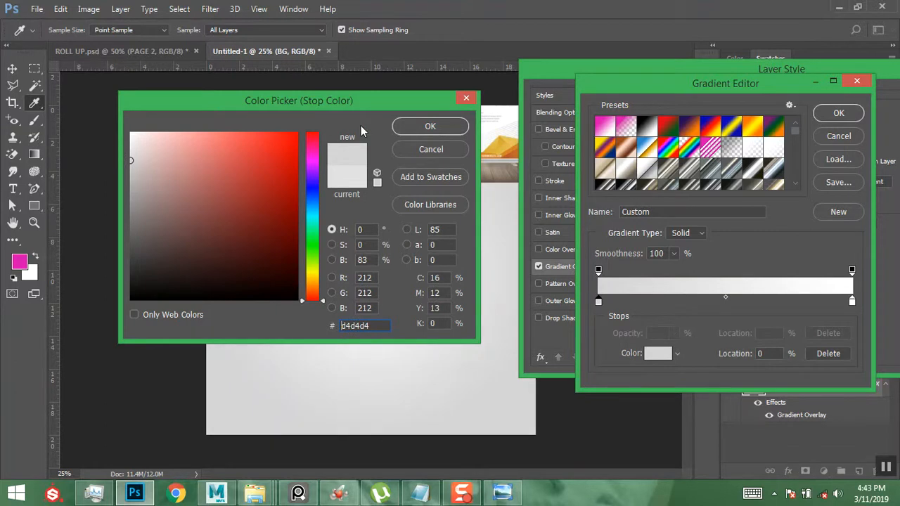
pyautogui.click(406, 124)
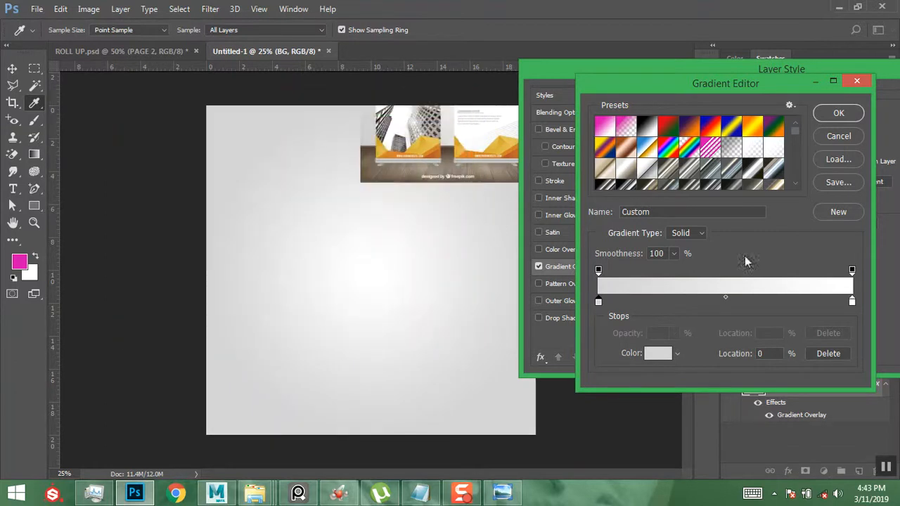
pyautogui.click(838, 114)
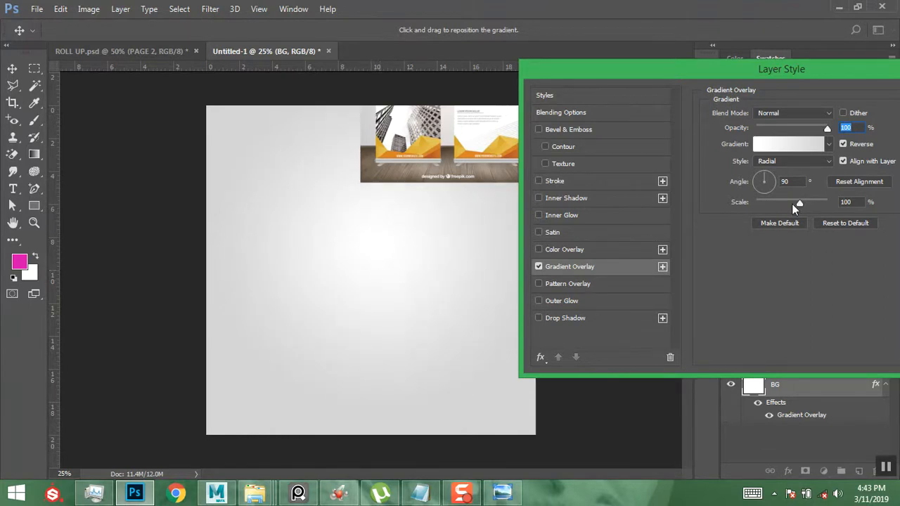
# - Set the BG gradient overlay's scale to 75% and apply the layer style
pyautogui.moveTo(801, 204); pyautogui.dragTo(781, 204)
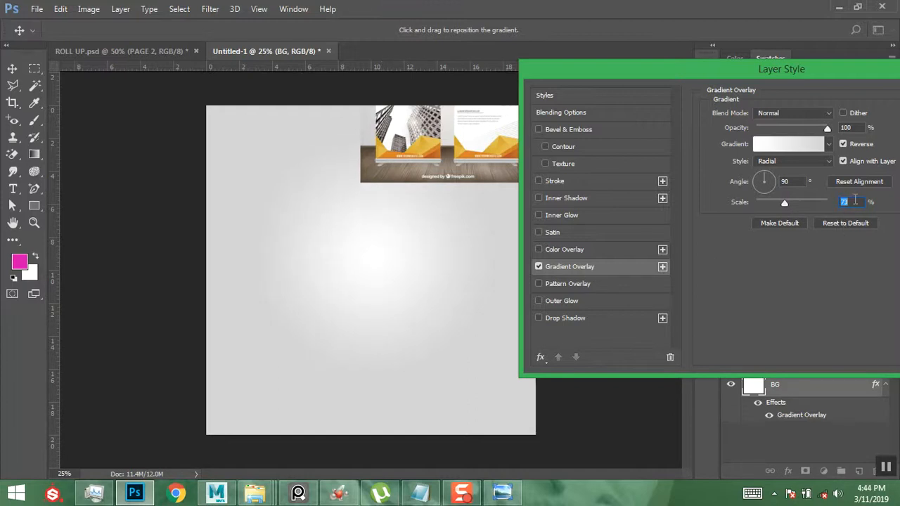
pyautogui.write('75')
pyautogui.moveTo(801, 69); pyautogui.dragTo(703, 103)
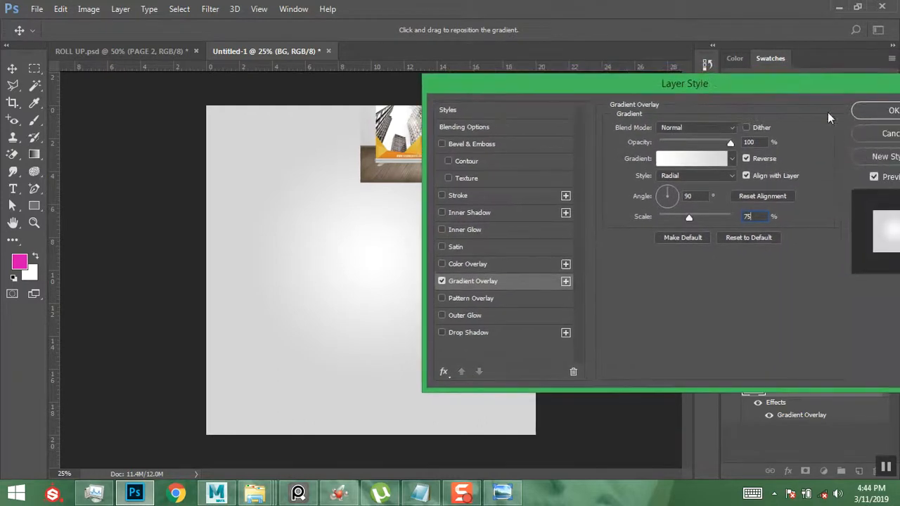
pyautogui.click(867, 111)
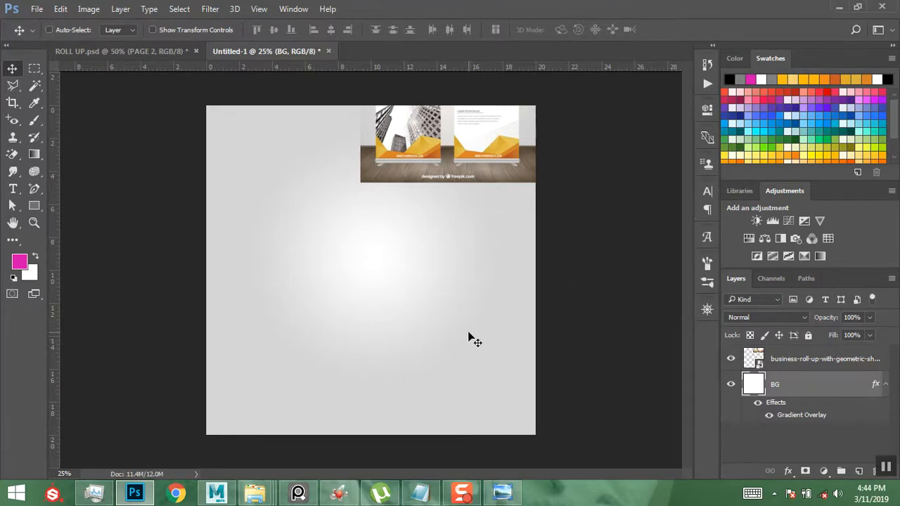
# - Place the image pexels-photo-347139 from the ASSEST folder into the document above the BG layer at its default size
pyautogui.hotkey('alt', 'Tab')
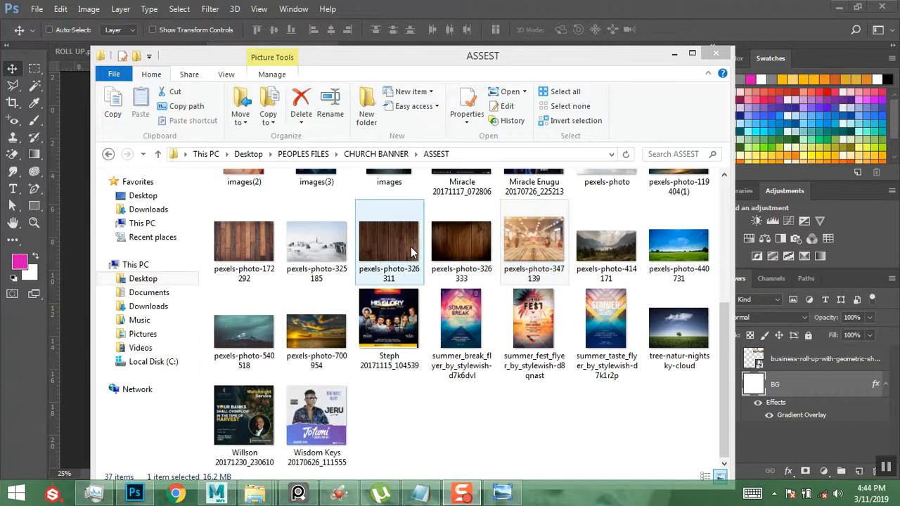
pyautogui.click(461, 250)
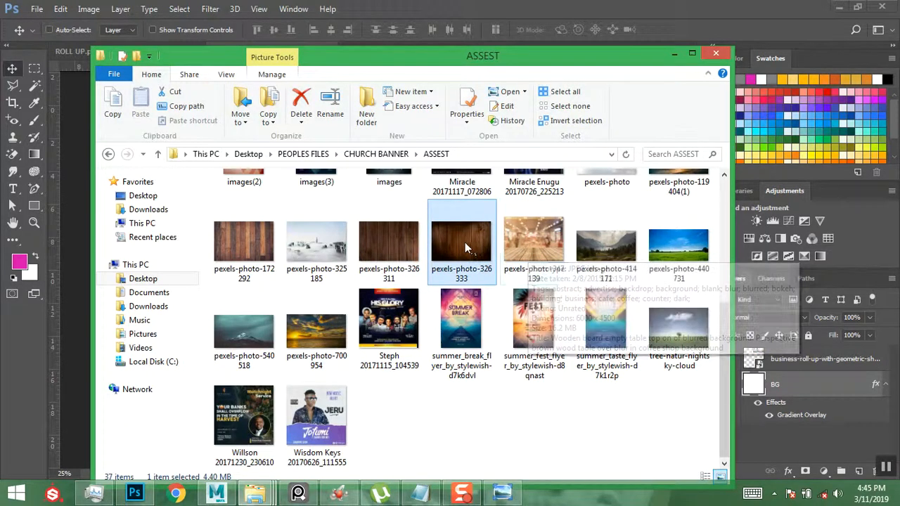
pyautogui.click(542, 260)
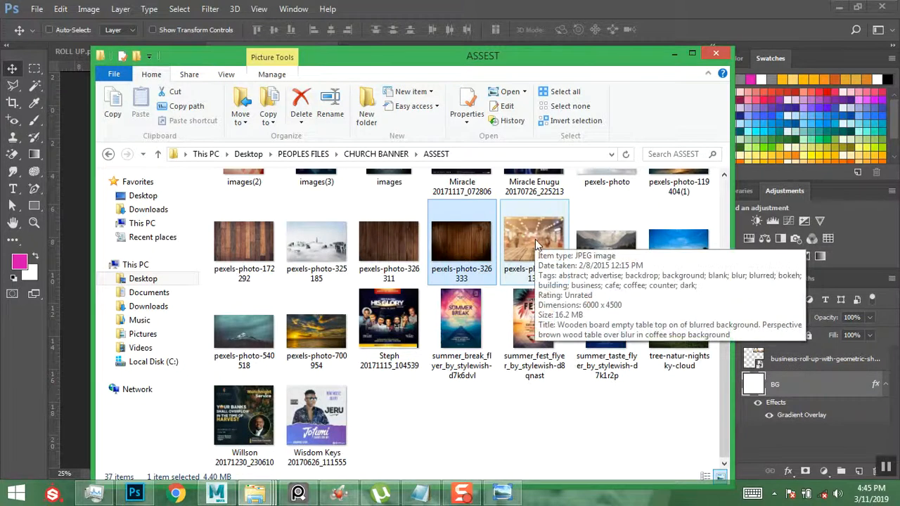
pyautogui.moveTo(535, 243); pyautogui.dragTo(83, 267)
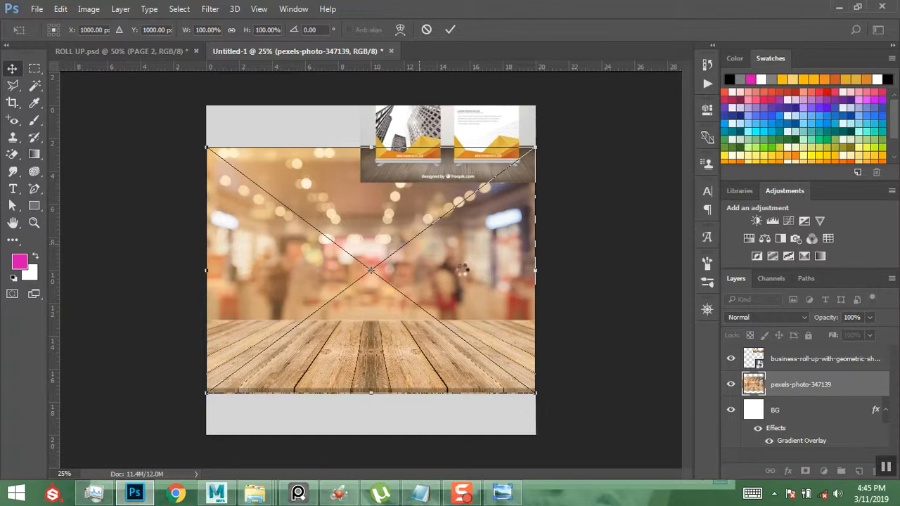
pyautogui.press('Return')
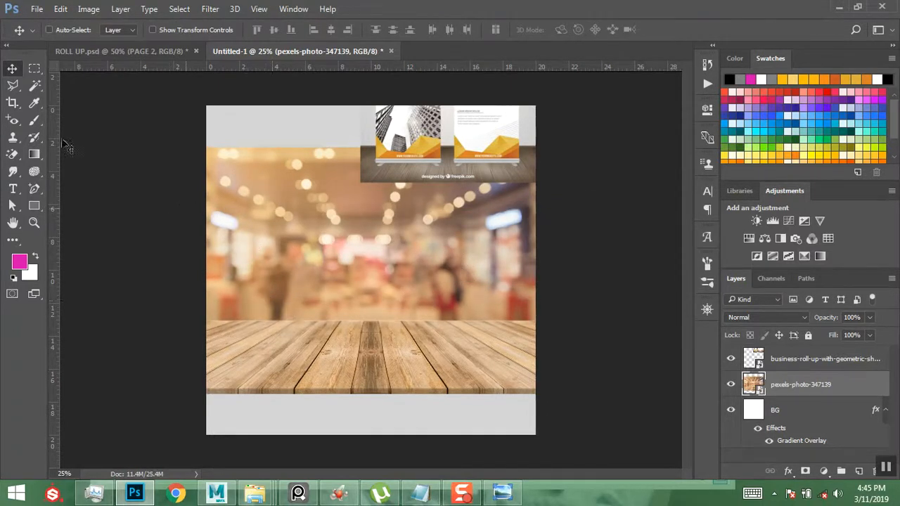
# - Select the wooden plank area of the placed photo with a full-width rectangular marquee and copy it to a new layer
pyautogui.click(35, 68)
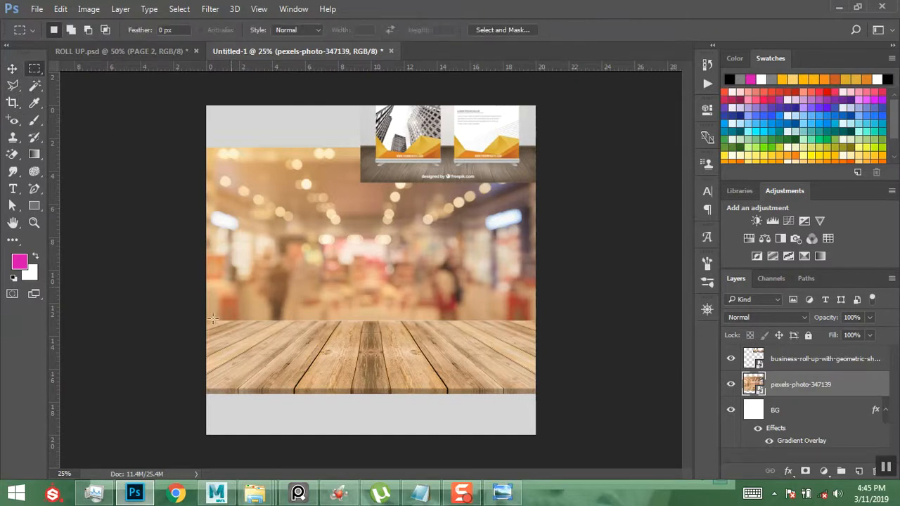
pyautogui.click(35, 222)
pyautogui.moveTo(180, 308); pyautogui.dragTo(555, 404)
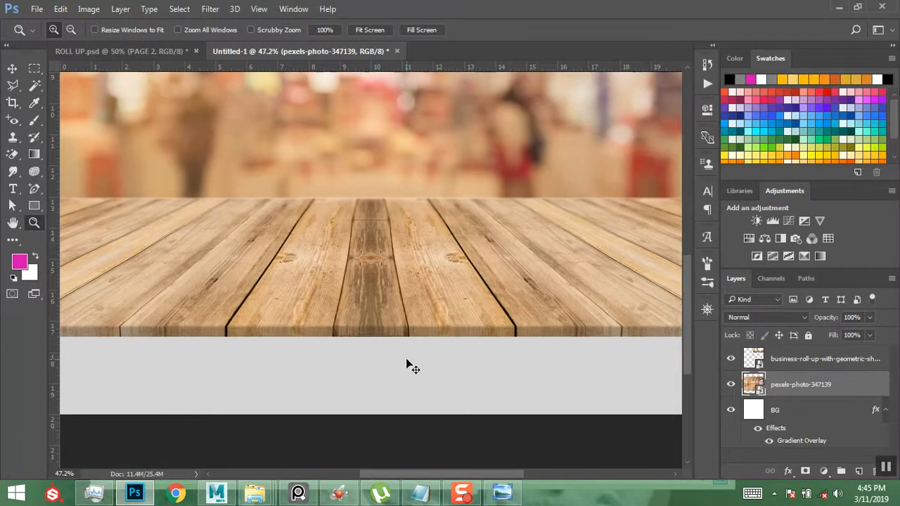
pyautogui.keyDown('alt'); pyautogui.click(407, 365); pyautogui.keyUp('alt')
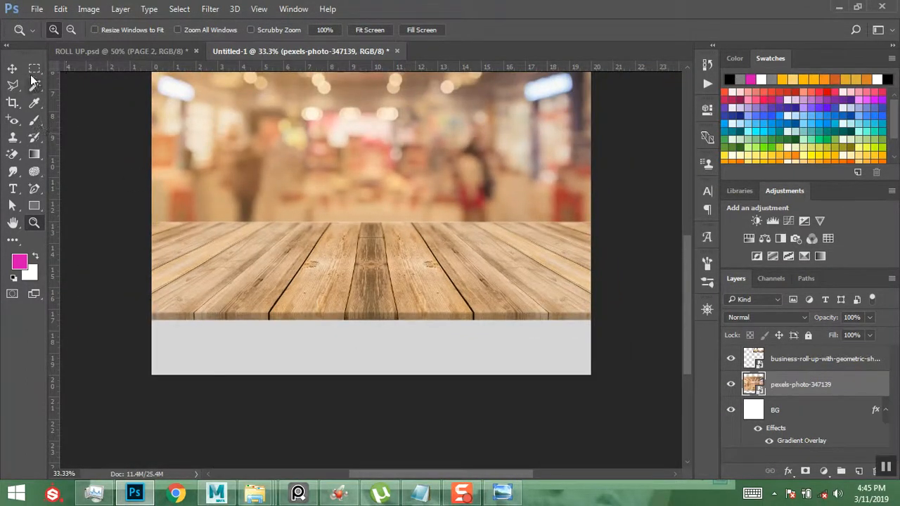
pyautogui.click(32, 71)
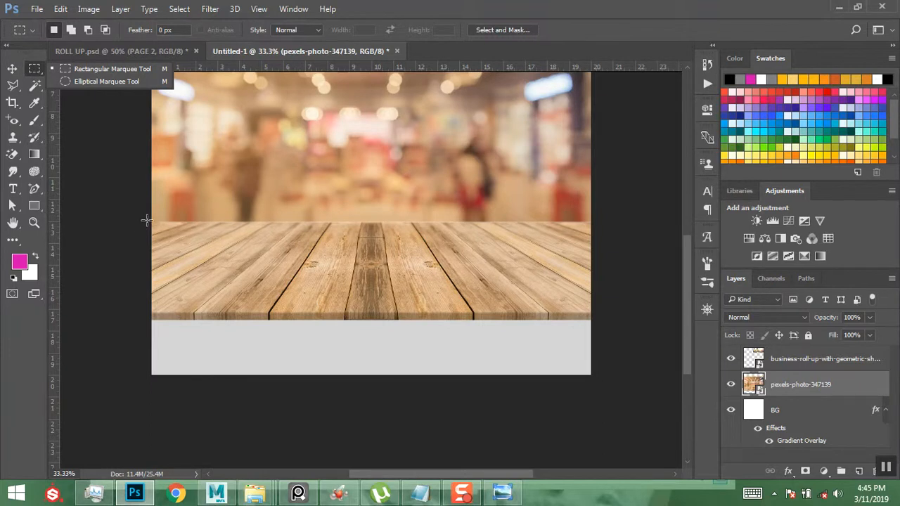
pyautogui.moveTo(147, 220); pyautogui.dragTo(603, 335)
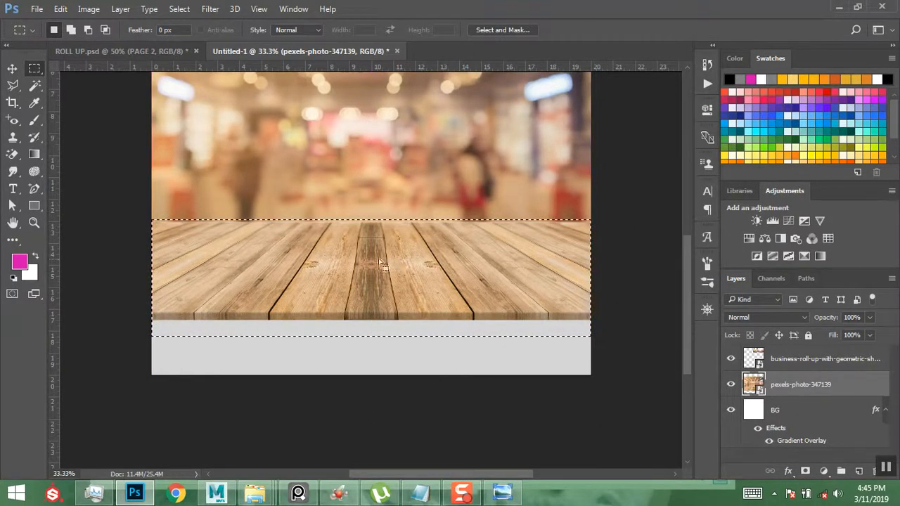
pyautogui.moveTo(386, 253); pyautogui.dragTo(386, 253)
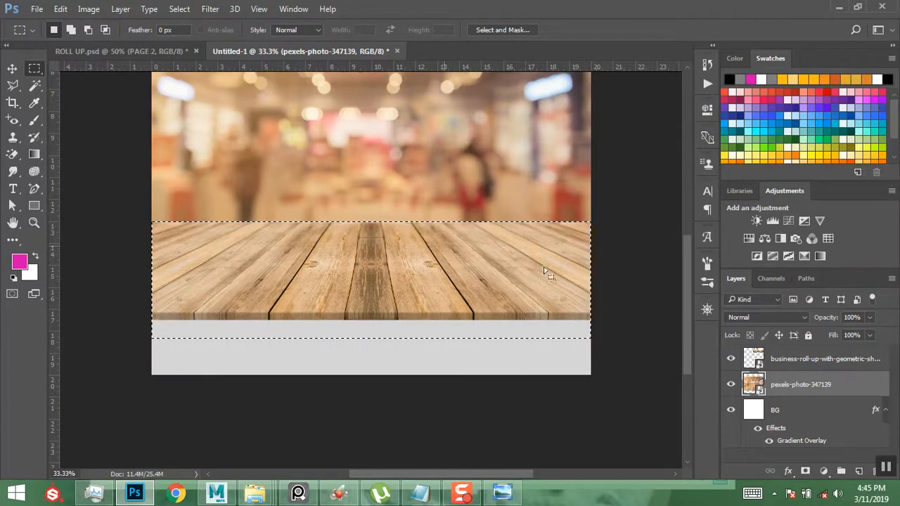
pyautogui.rightClick(447, 276)
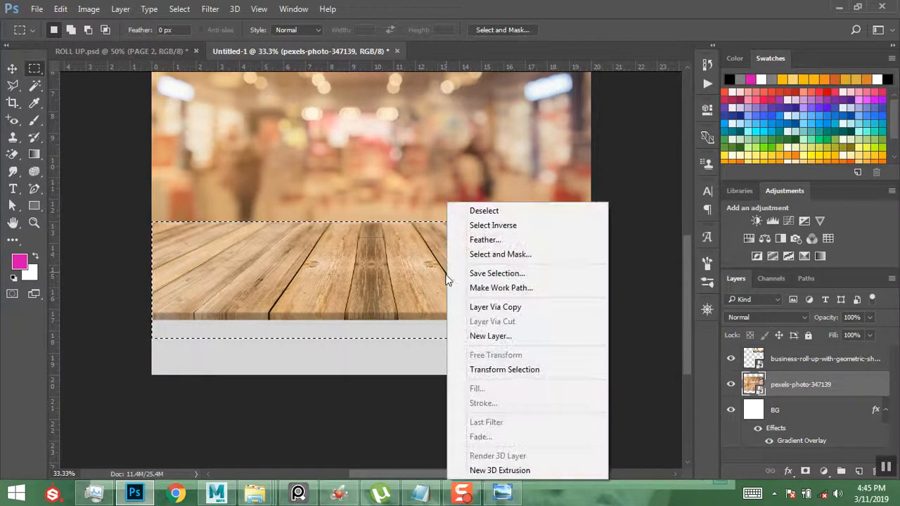
pyautogui.click(495, 307)
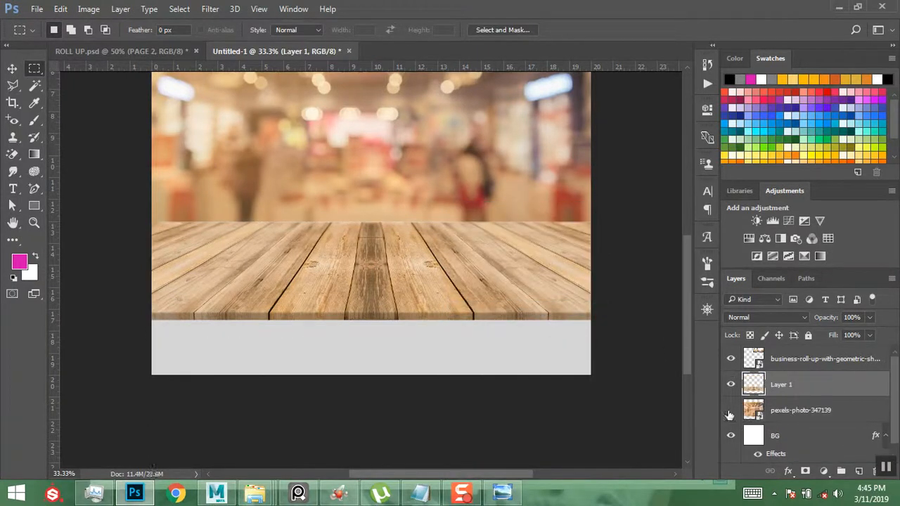
# - Hide the pexels-photo-347139 layer and rename the copied planks layer WOOD
pyautogui.click(731, 410)
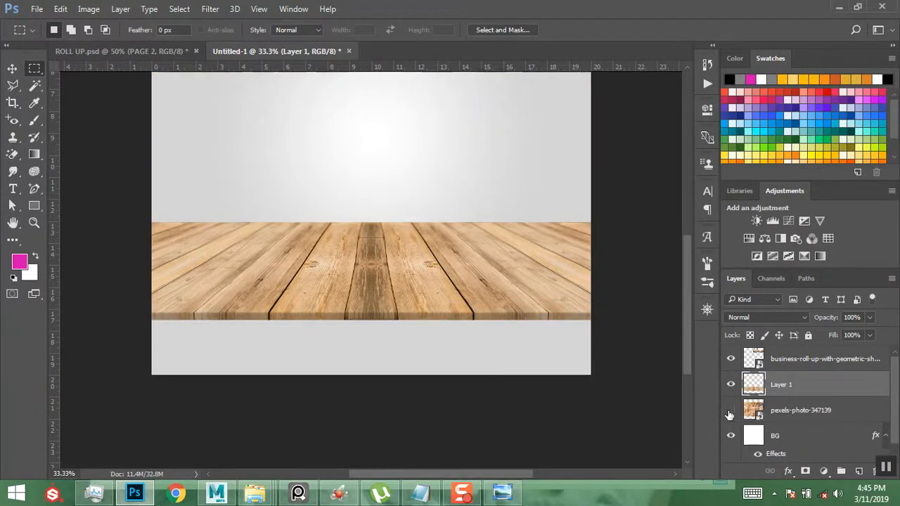
pyautogui.click(770, 415)
pyautogui.click(773, 385)
pyautogui.doubleClick(773, 387)
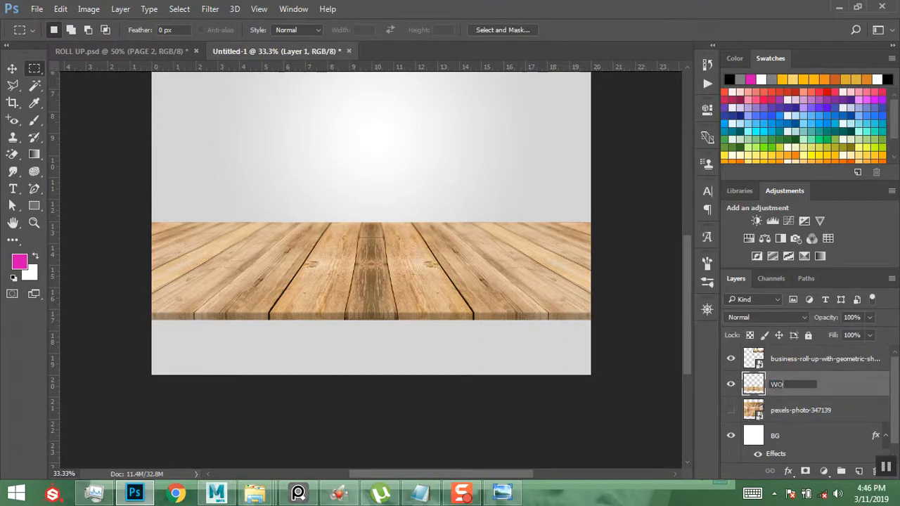
pyautogui.press('Return')
# - Move the WOOD layer down to the canvas's bottom edge and stretch its top edge up to about 14 in on the ruler
pyautogui.press('v')
pyautogui.moveTo(397, 290); pyautogui.dragTo(394, 345)
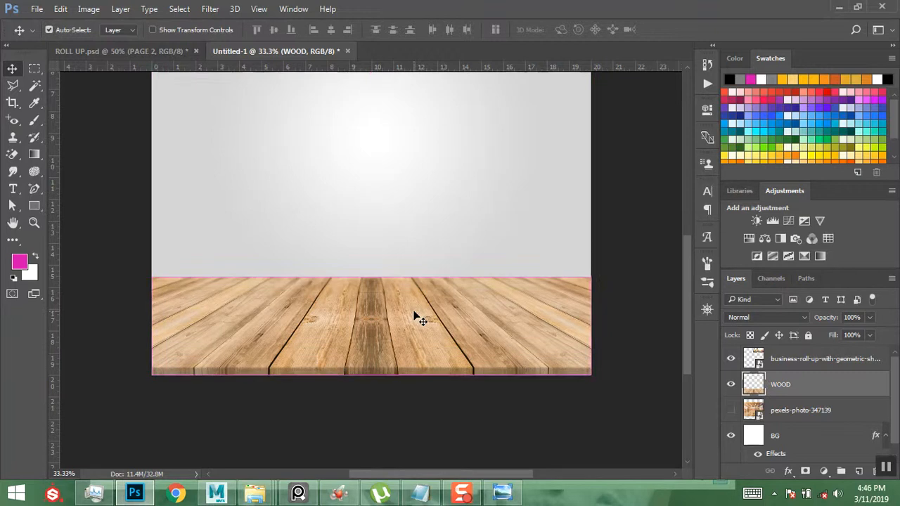
pyautogui.hotkey('ctrl', '0')
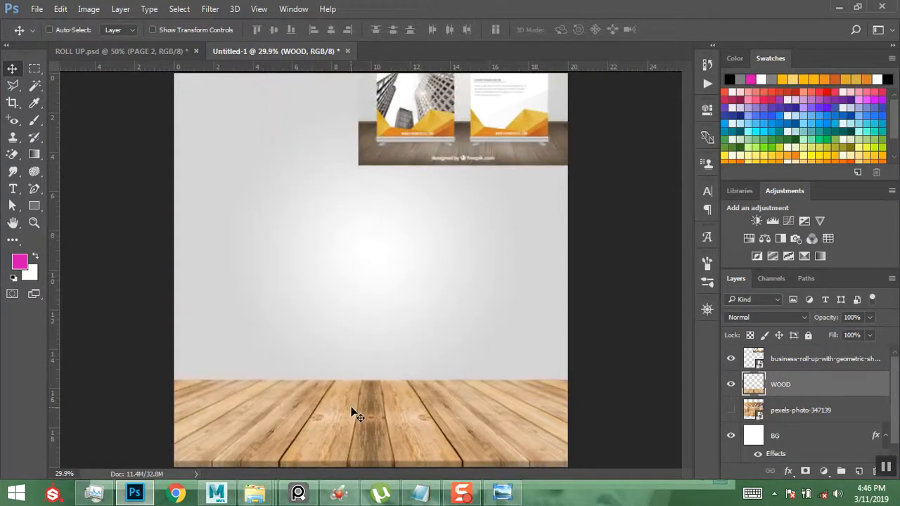
pyautogui.hotkey('ctrl', 't')
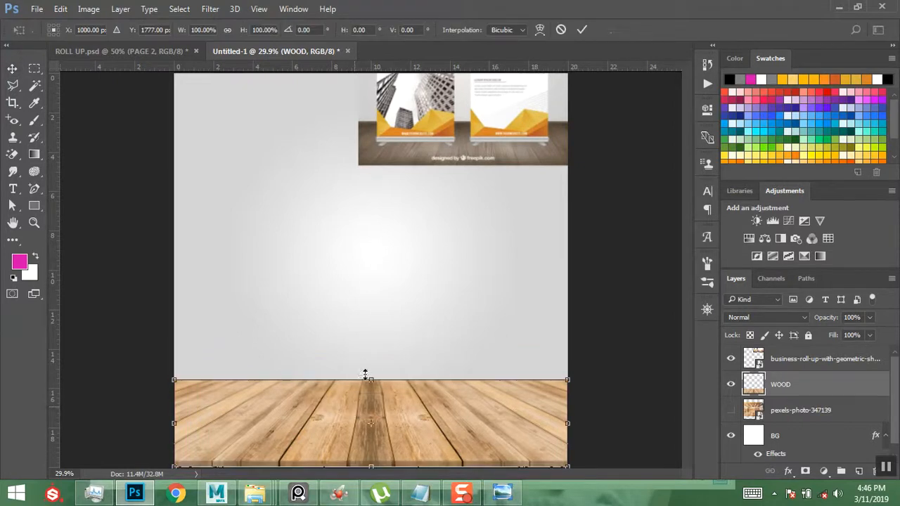
pyautogui.moveTo(372, 380); pyautogui.dragTo(374, 353)
pyautogui.press('Return')
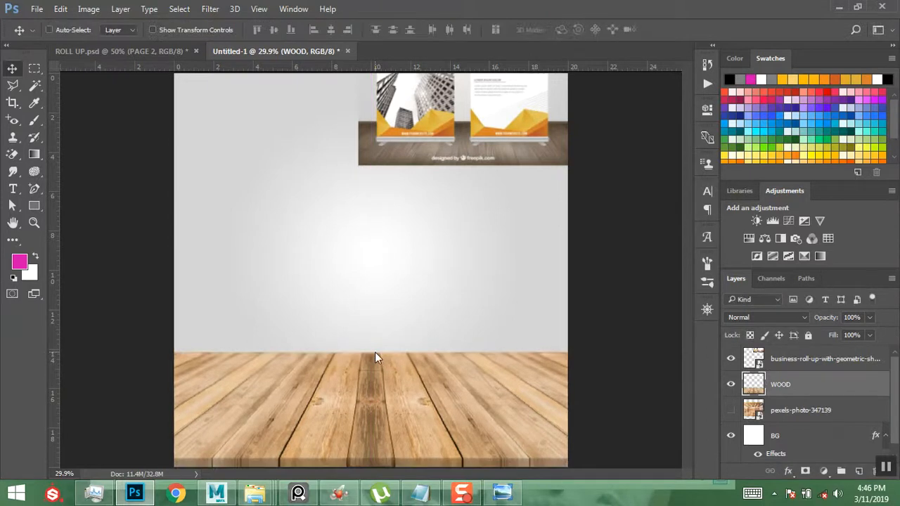
# - Move the roll-up reference image down and left onto the grey backdrop, just above the wooden floor
pyautogui.press('ctrl')
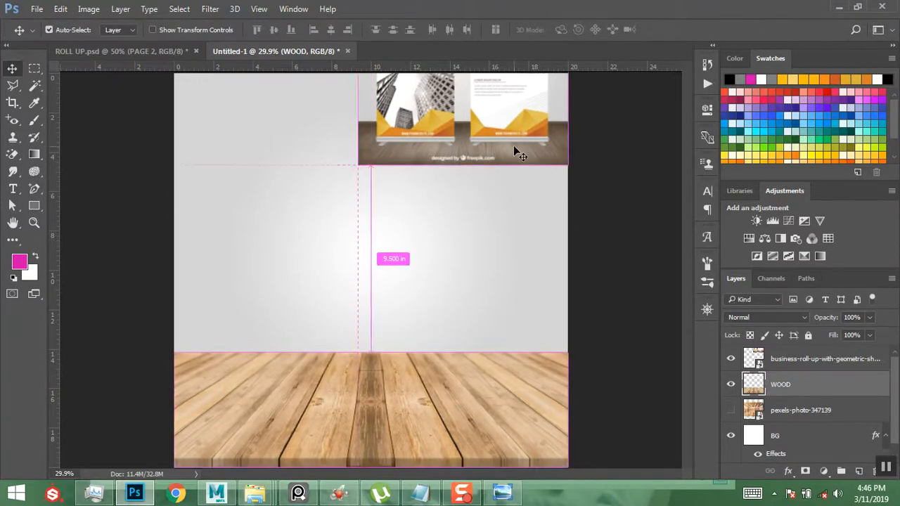
pyautogui.moveTo(512, 125); pyautogui.dragTo(412, 291)
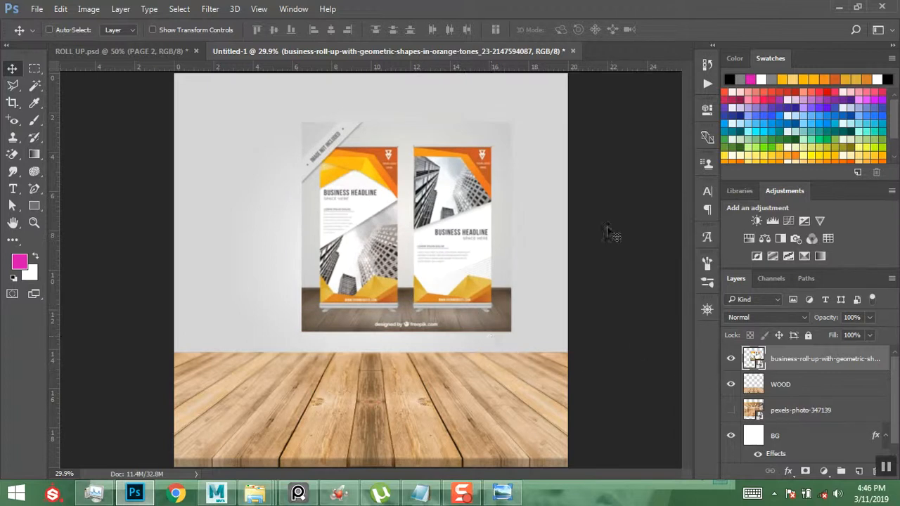
# - Copy the PAGE 2 and PAGE 1 layers together from ROLL UP.psd into Untitled-1, placing them over the reference image
pyautogui.click(153, 51)
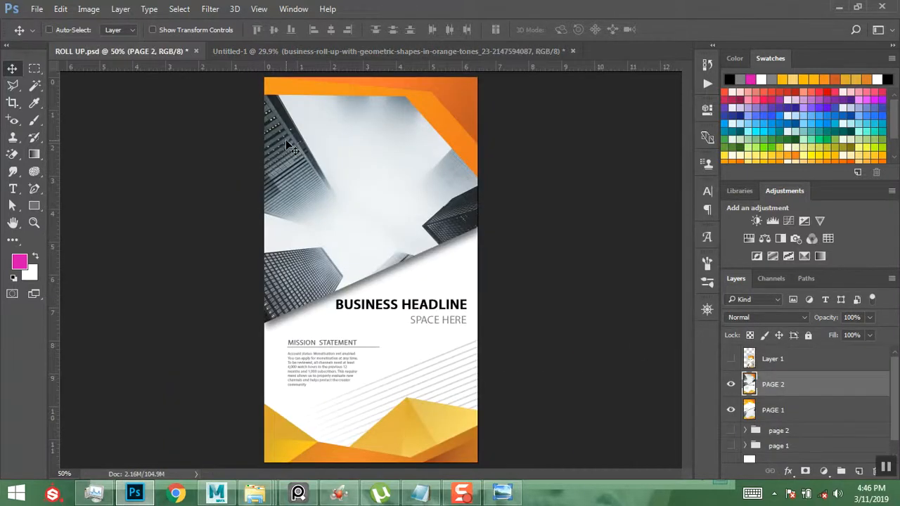
pyautogui.keyDown('shift'); pyautogui.click(776, 411); pyautogui.keyUp('shift')
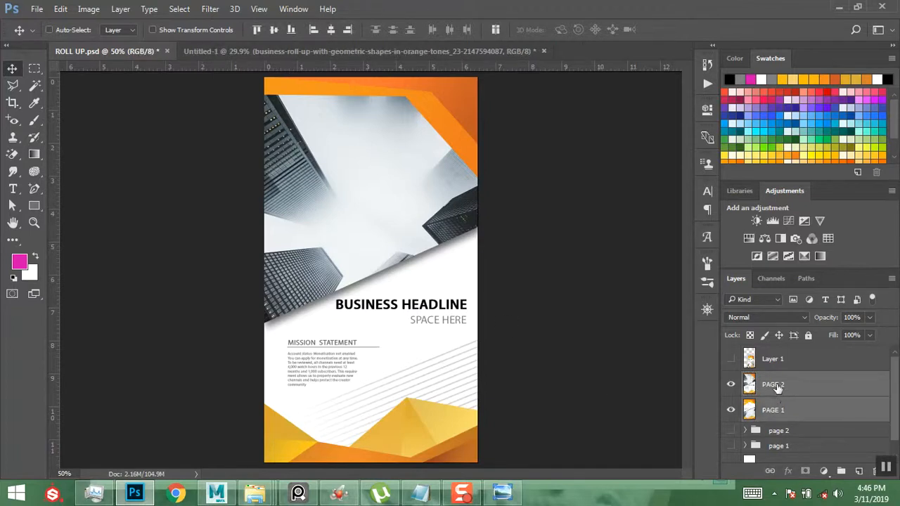
pyautogui.moveTo(777, 387); pyautogui.dragTo(363, 298)
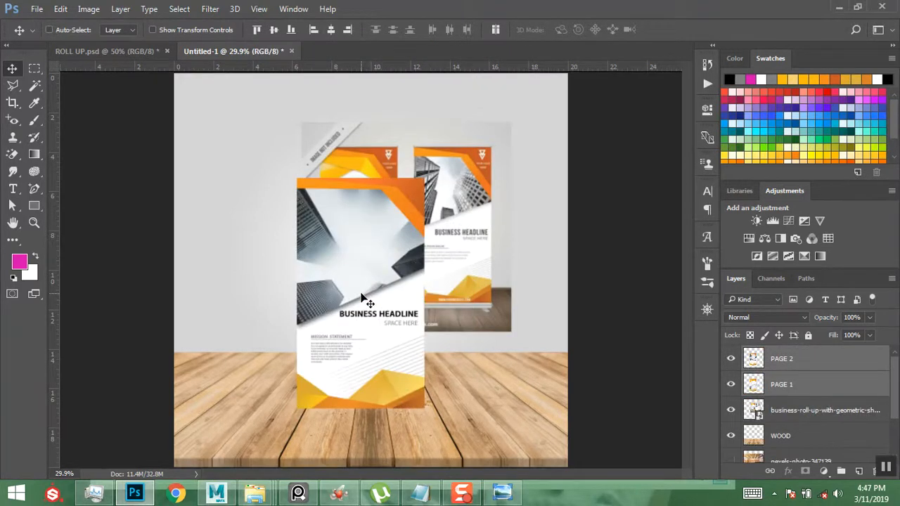
# - Move the PAGE 1 and PAGE 2 banners up slightly together and hide the roll-up reference image layer
pyautogui.moveTo(359, 317); pyautogui.dragTo(385, 314)
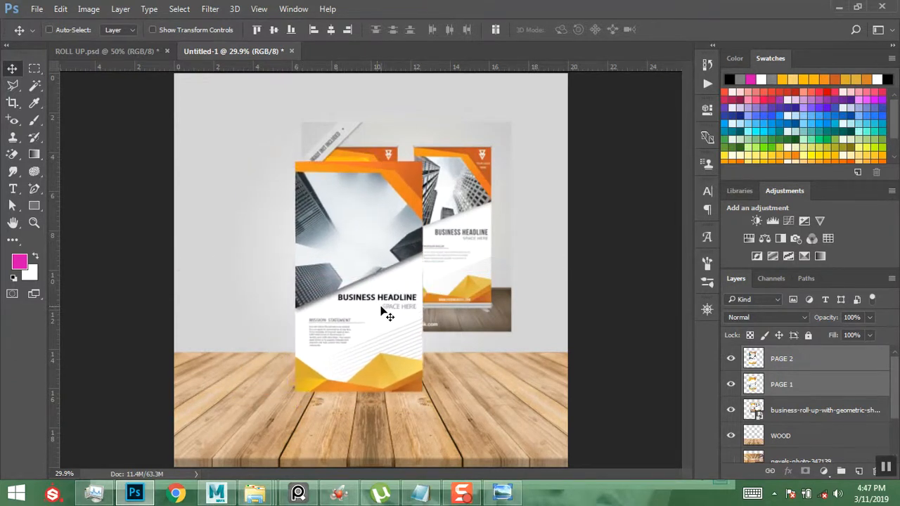
pyautogui.click(731, 411)
pyautogui.click(775, 385)
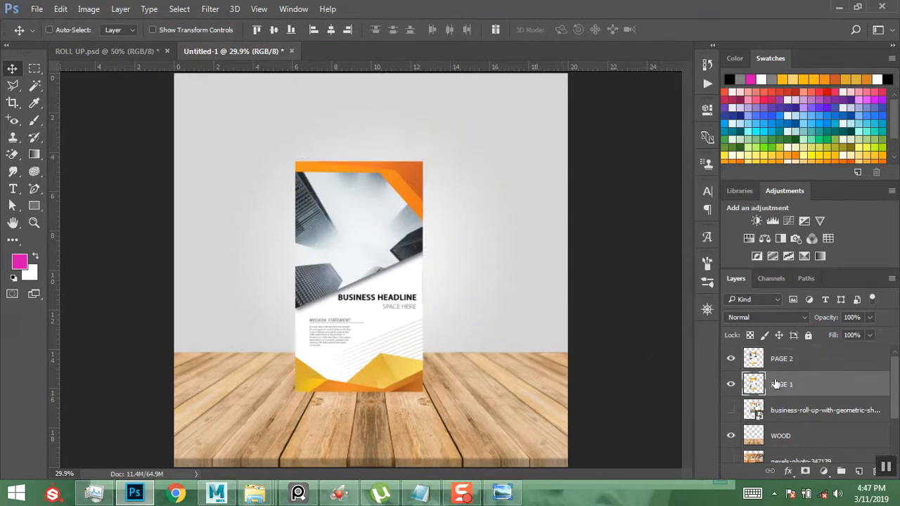
# - Scale the PAGE 1 and PAGE 2 layers up together around their centre to about 117%
pyautogui.click(783, 362)
pyautogui.keyDown('shift'); pyautogui.click(783, 382); pyautogui.keyUp('shift')
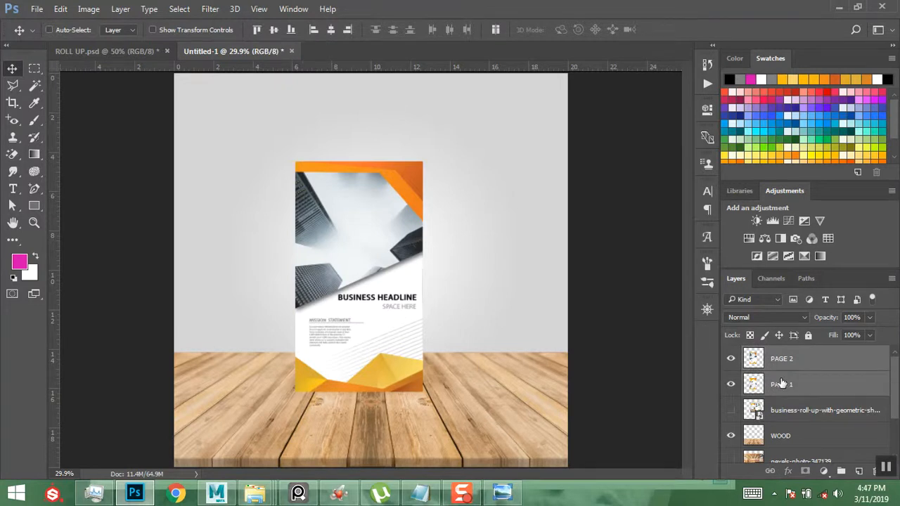
pyautogui.hotkey('ctrl', 't')
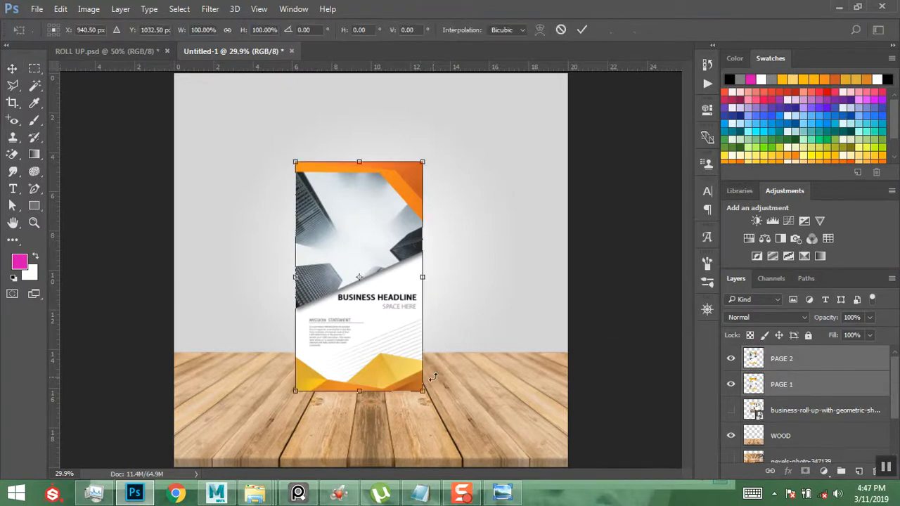
pyautogui.moveTo(422, 391); pyautogui.dragTo(442, 406)
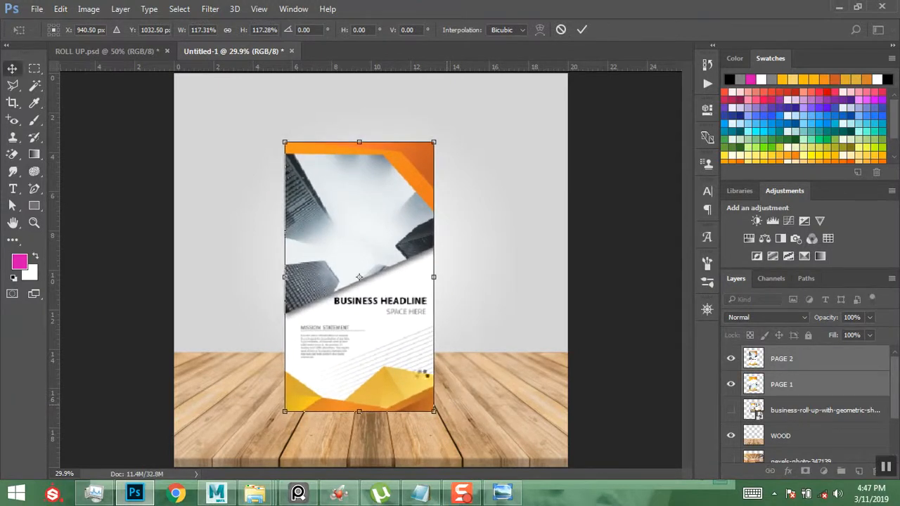
pyautogui.press('Return')
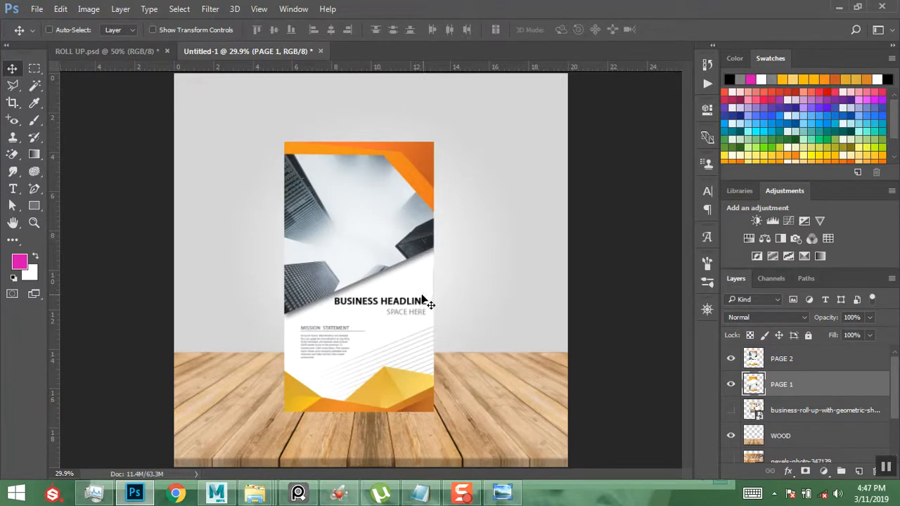
# - Separate the overlapping banners side by side, with PAGE 1 on the left, PAGE 2 on the right and a narrow gap between them
pyautogui.click(809, 362)
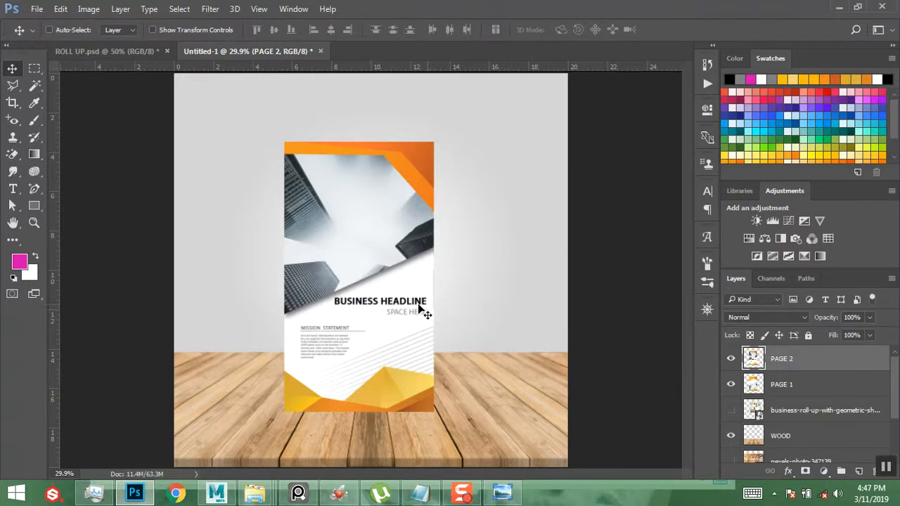
pyautogui.click(808, 387)
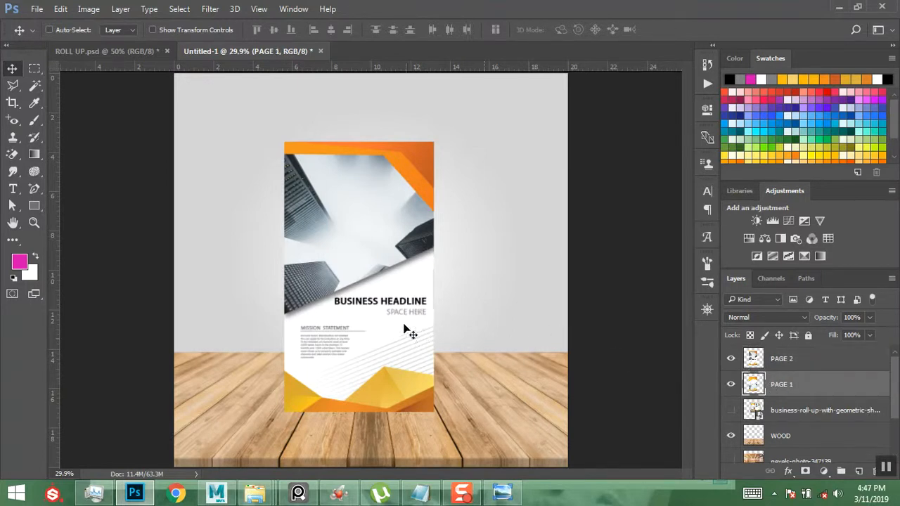
pyautogui.click(772, 362)
pyautogui.moveTo(377, 321); pyautogui.dragTo(462, 318)
pyautogui.click(772, 386)
pyautogui.moveTo(329, 325); pyautogui.dragTo(252, 326)
pyautogui.click(784, 362)
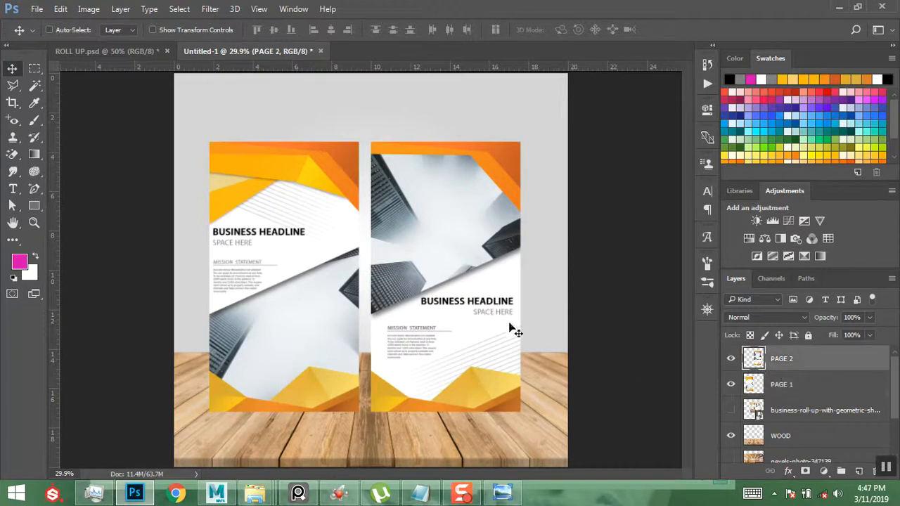
pyautogui.moveTo(461, 317); pyautogui.dragTo(475, 323)
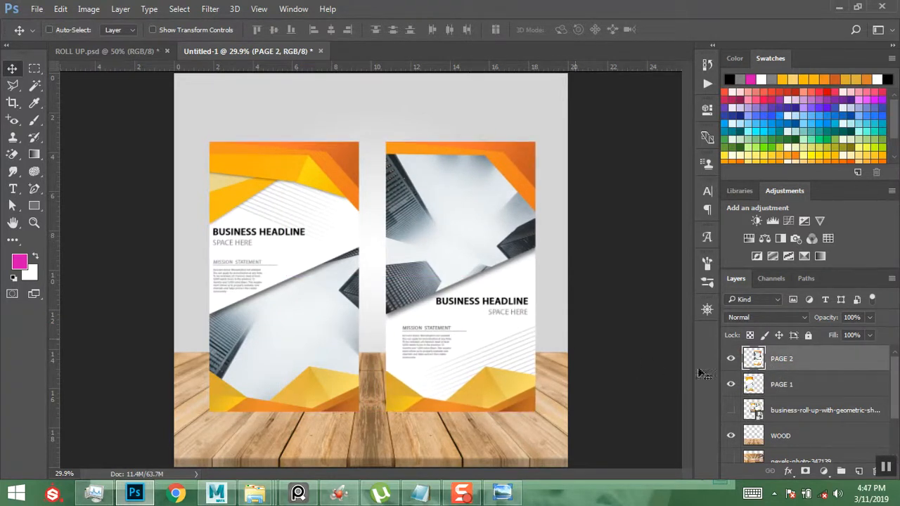
# - Scale the PAGE 1 and PAGE 2 banners down together around their common centre to about 96%
pyautogui.keyDown('ctrl'); pyautogui.click(798, 391); pyautogui.keyUp('ctrl')
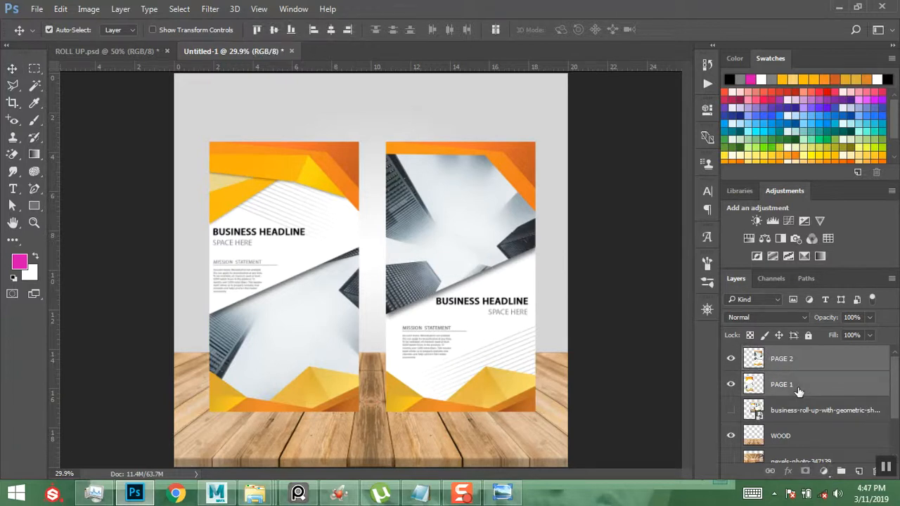
pyautogui.hotkey('ctrl', 't')
pyautogui.moveTo(535, 411); pyautogui.dragTo(526, 408)
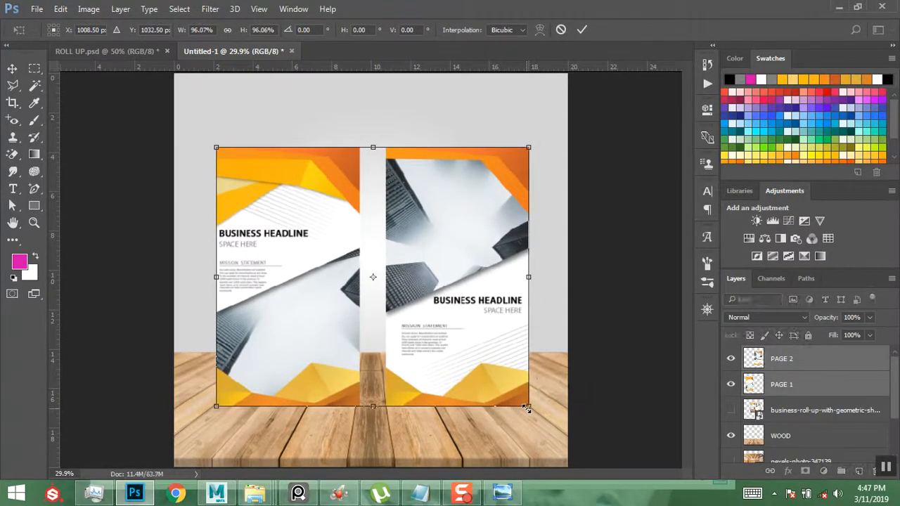
pyautogui.press('Return')
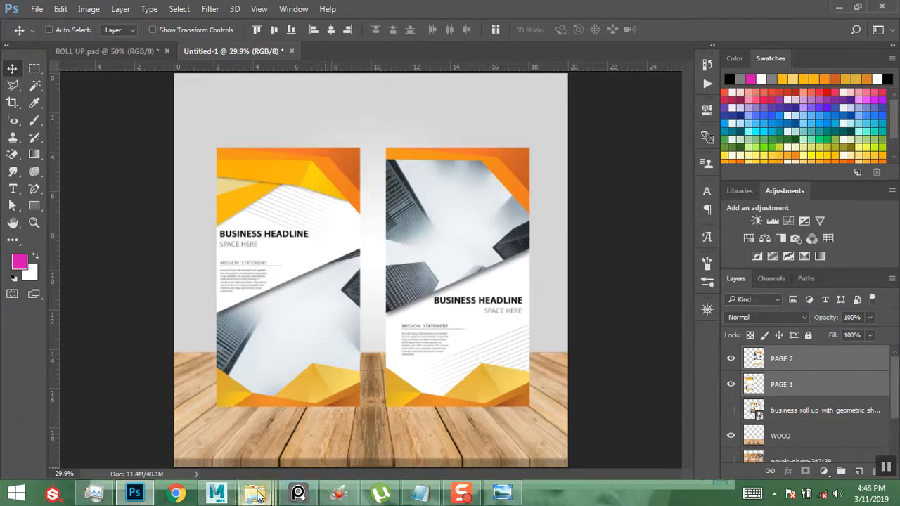
# - Show the roll-up reference layer again, place it above PAGE 2 in the layer order, and shift it over the banners
pyautogui.click(730, 410)
pyautogui.click(806, 410)
pyautogui.moveTo(806, 410); pyautogui.dragTo(807, 352)
pyautogui.moveTo(436, 268); pyautogui.dragTo(460, 274)
# - Switch to the roll-up reference picture in Windows Photo Viewer, examine the top edges of both banners closely, and close the viewer
pyautogui.moveTo(322, 493)
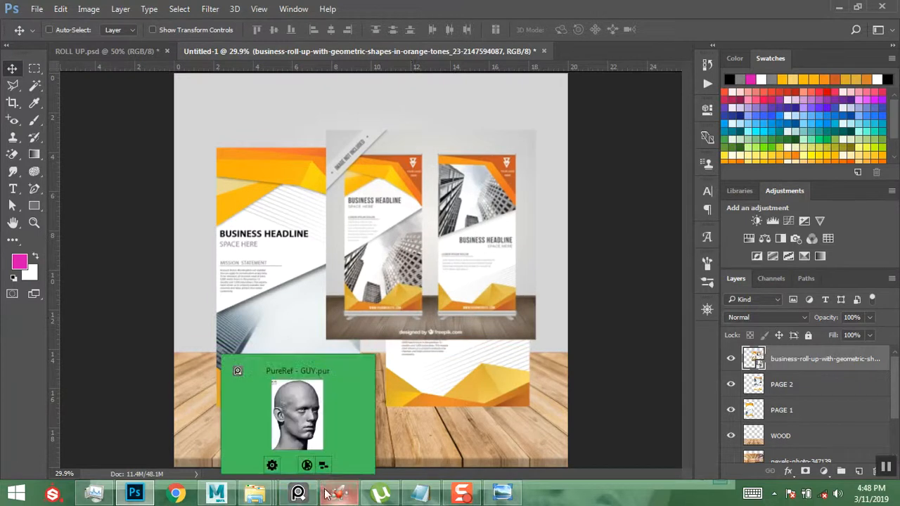
pyautogui.click(502, 492)
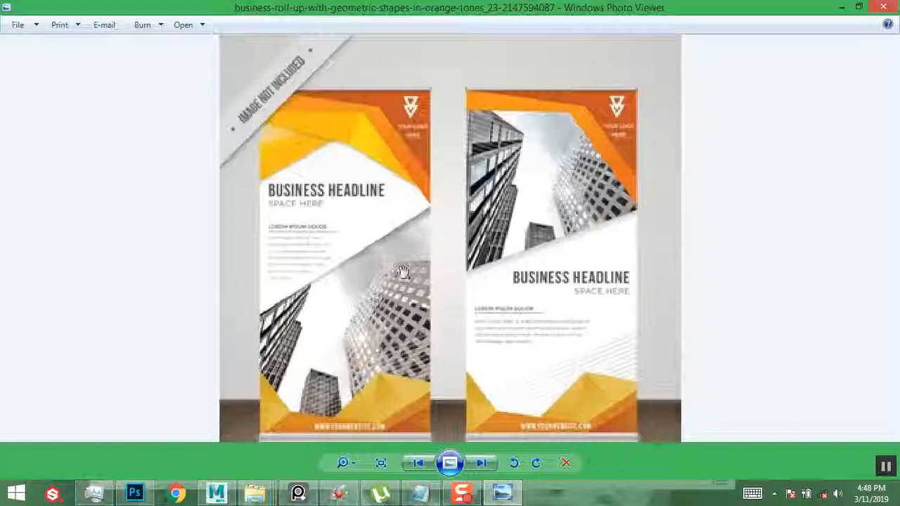
pyautogui.scroll(3, 373, 176)
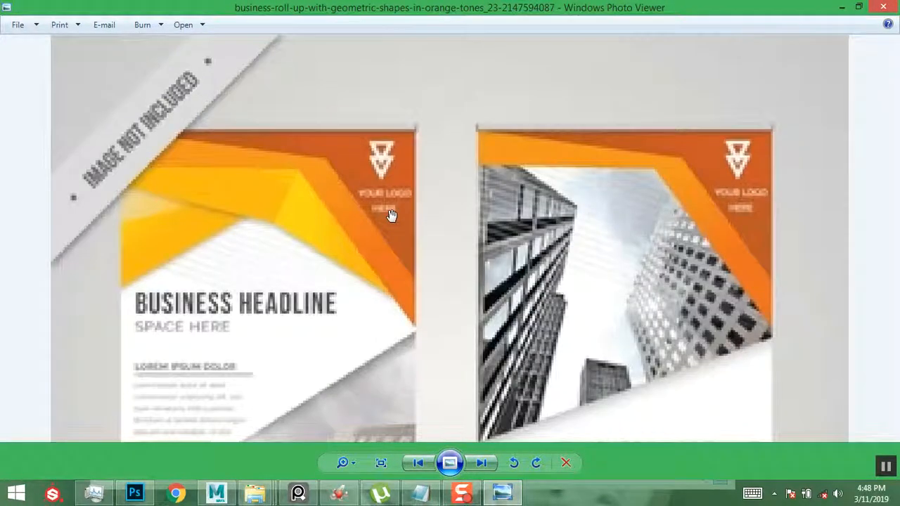
pyautogui.scroll(1, 392, 218)
pyautogui.scroll(4, 566, 218)
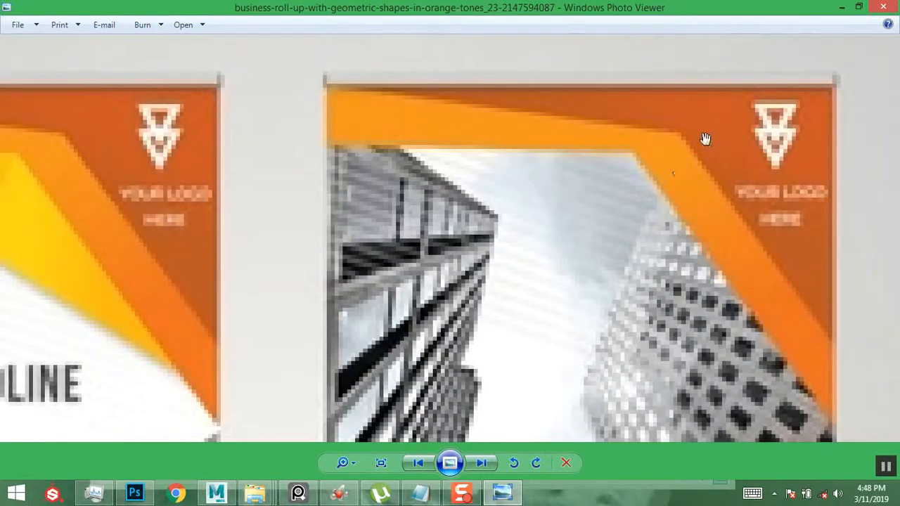
pyautogui.click(883, 6)
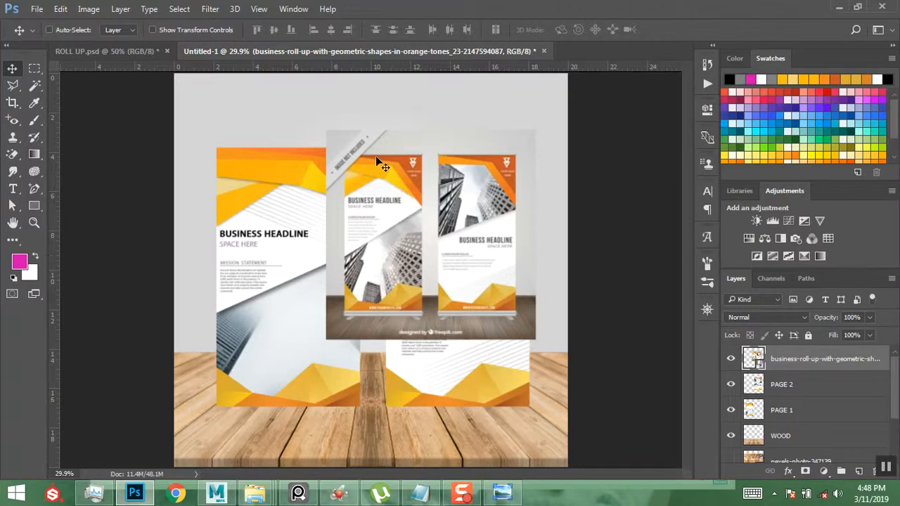
# - Enlarge the roll-up reference layer to about 395%, reposition it, and examine the rail along the top of its banners
pyautogui.hotkey('ctrl', 't')
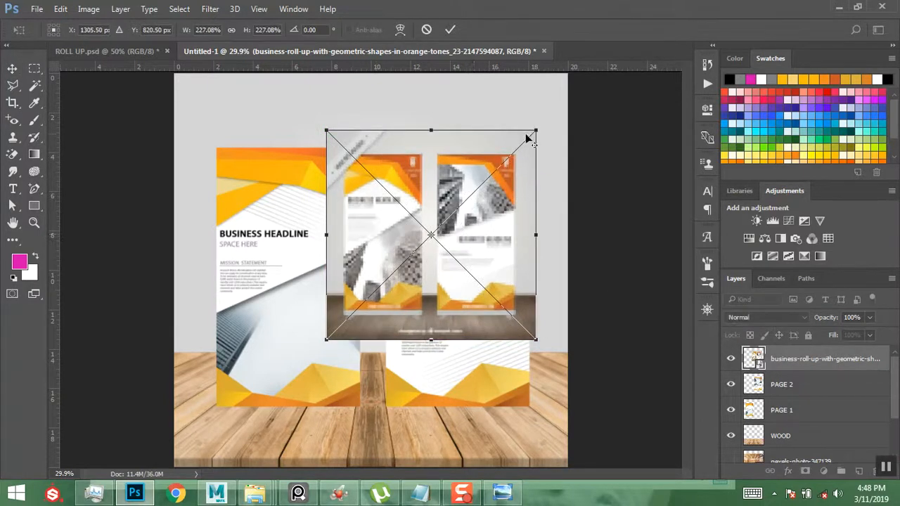
pyautogui.moveTo(536, 130); pyautogui.dragTo(563, 76)
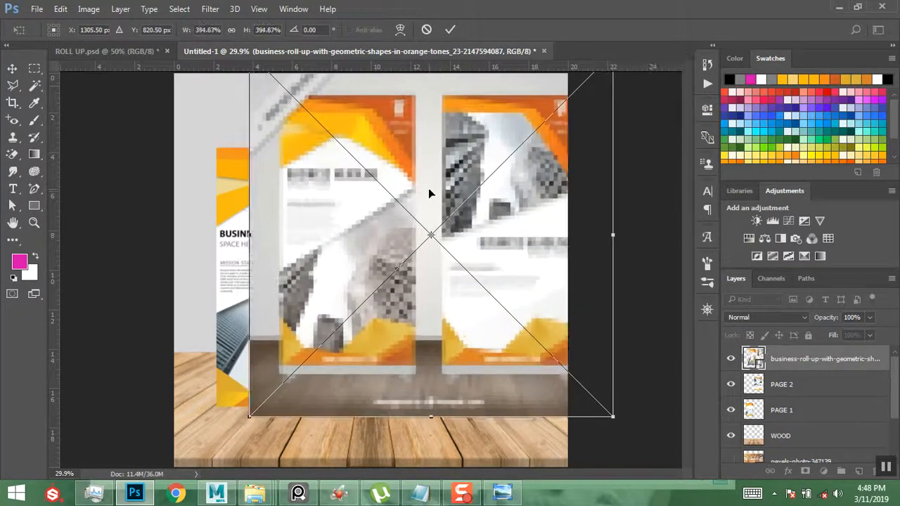
pyautogui.press('Return')
pyautogui.moveTo(412, 203); pyautogui.dragTo(386, 246)
pyautogui.click(34, 223)
pyautogui.moveTo(246, 117); pyautogui.dragTo(630, 180)
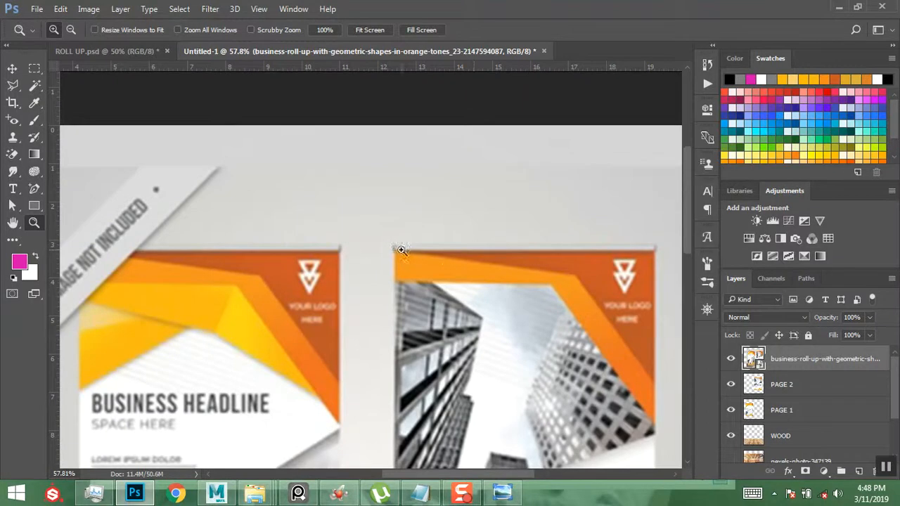
pyautogui.moveTo(466, 305); pyautogui.dragTo(442, 271)
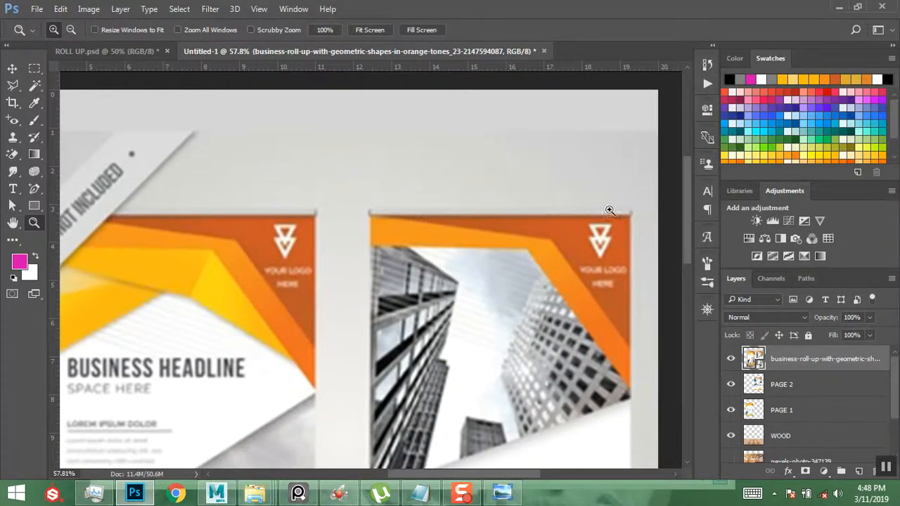
pyautogui.click(13, 71)
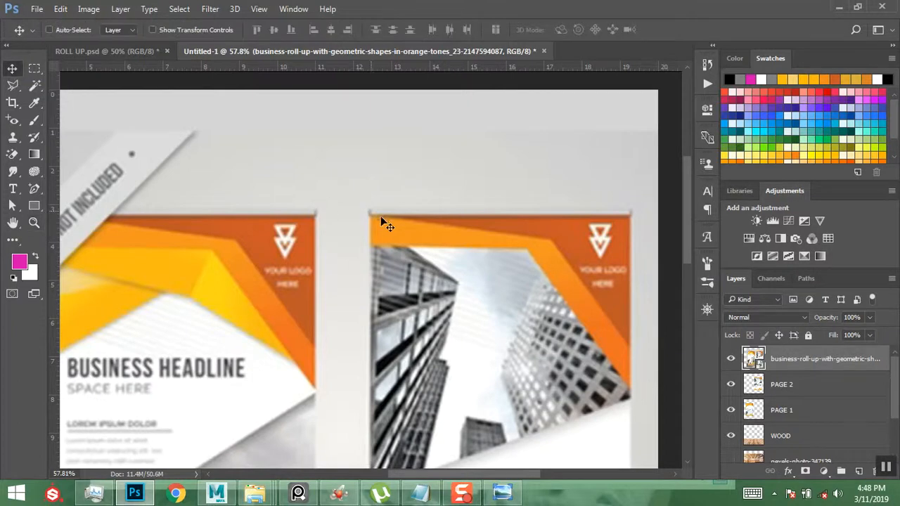
pyautogui.scroll(-3, 630, 341)
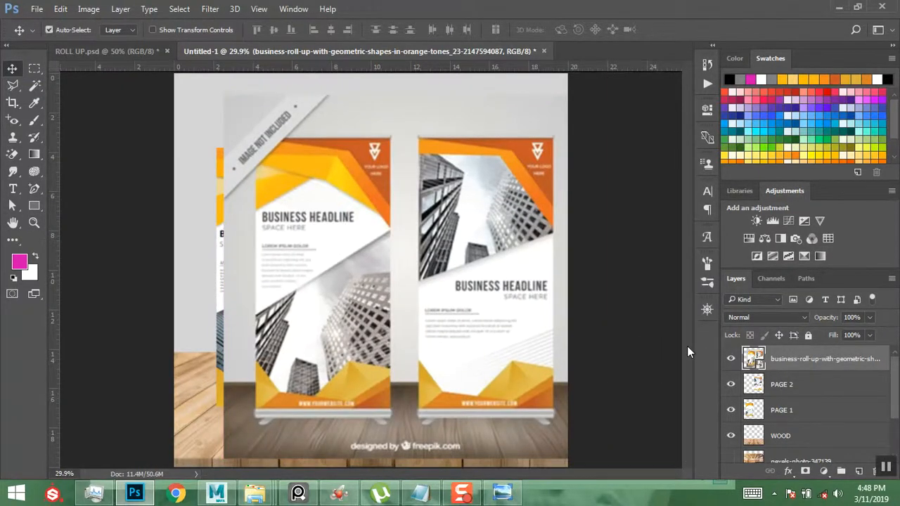
# - Scale the roll-up reference layer down to about 255% and move it over the lower part of the PAGE 1 banner
pyautogui.hotkey('ctrl', 't')
pyautogui.moveTo(588, 94); pyautogui.dragTo(513, 168)
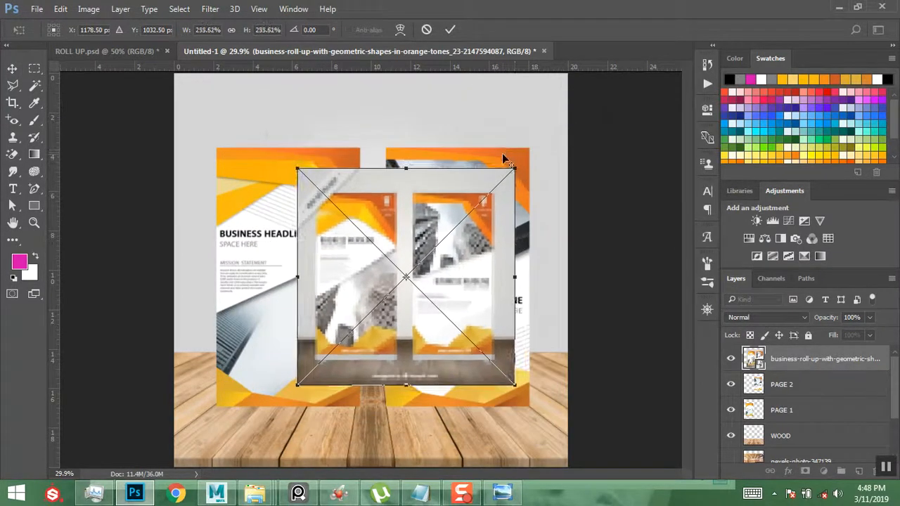
pyautogui.press('Return')
pyautogui.moveTo(437, 245); pyautogui.dragTo(338, 285)
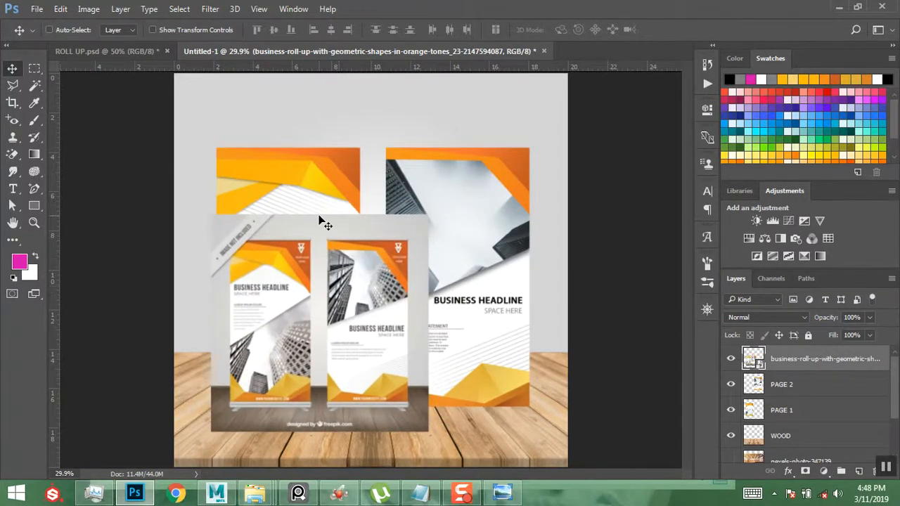
# - Place two vertical guides exactly along the left and right edges of the PAGE 1 banner
pyautogui.click(34, 205)
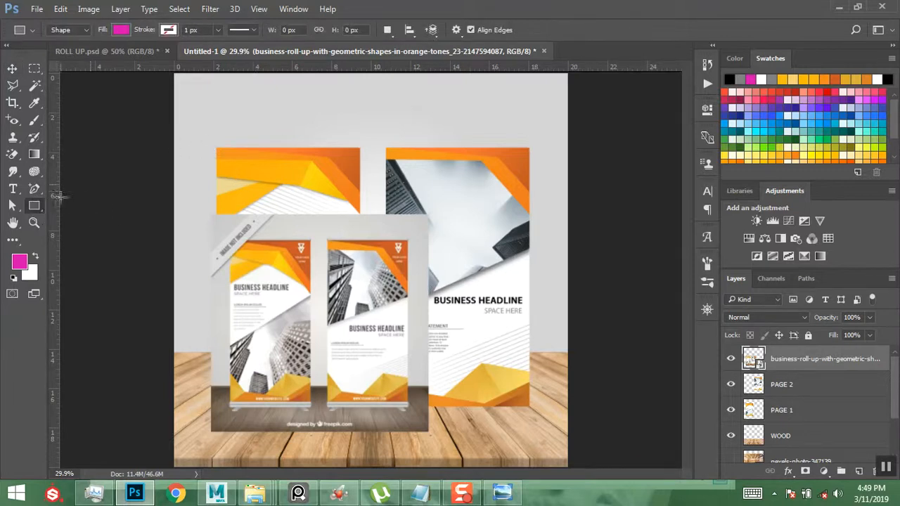
pyautogui.moveTo(49, 185); pyautogui.dragTo(217, 192)
pyautogui.moveTo(54, 228); pyautogui.dragTo(360, 223)
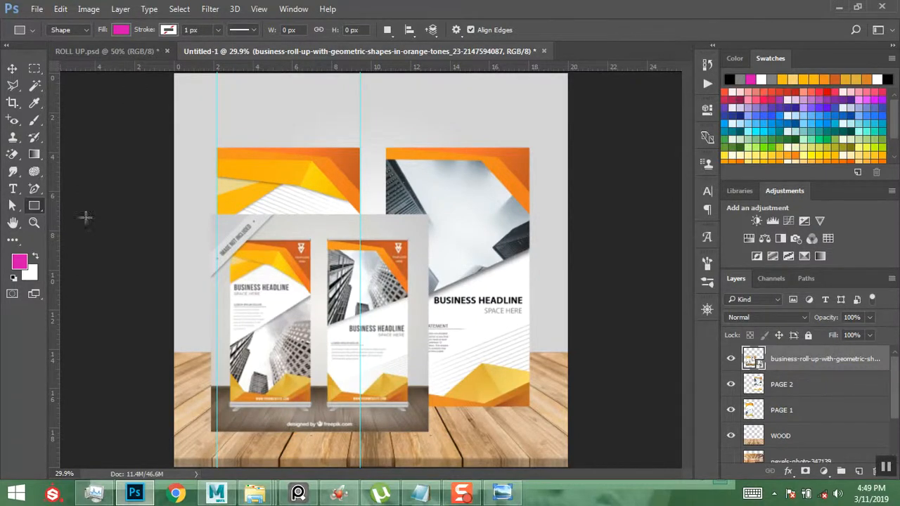
pyautogui.click(34, 223)
pyautogui.moveTo(180, 115); pyautogui.dragTo(386, 191)
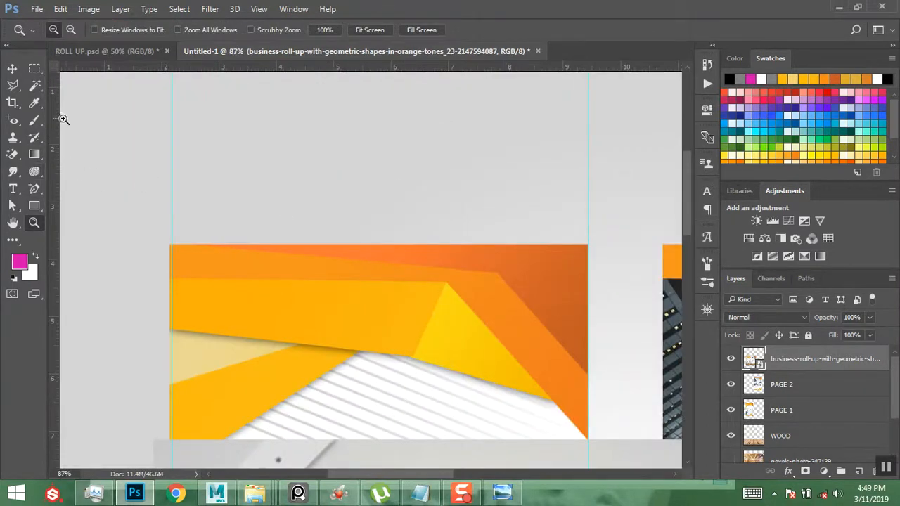
pyautogui.click(12, 69)
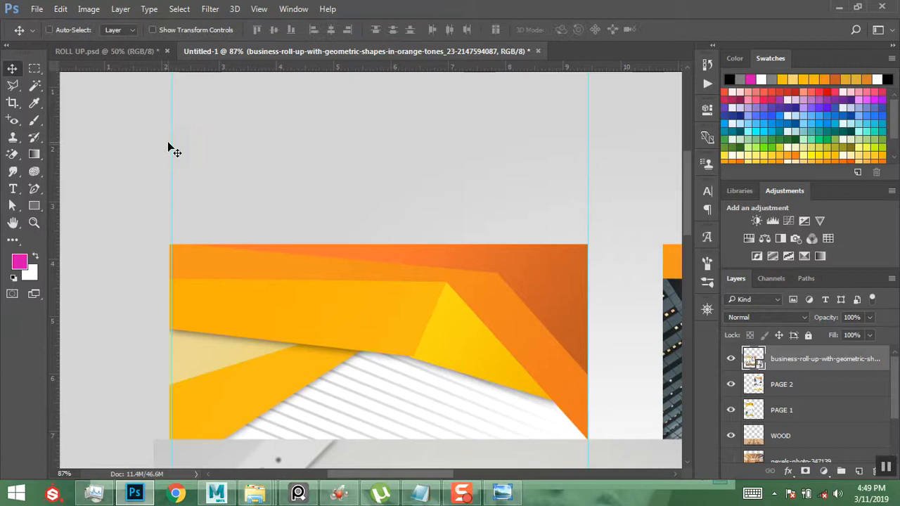
pyautogui.moveTo(170, 143); pyautogui.dragTo(169, 135)
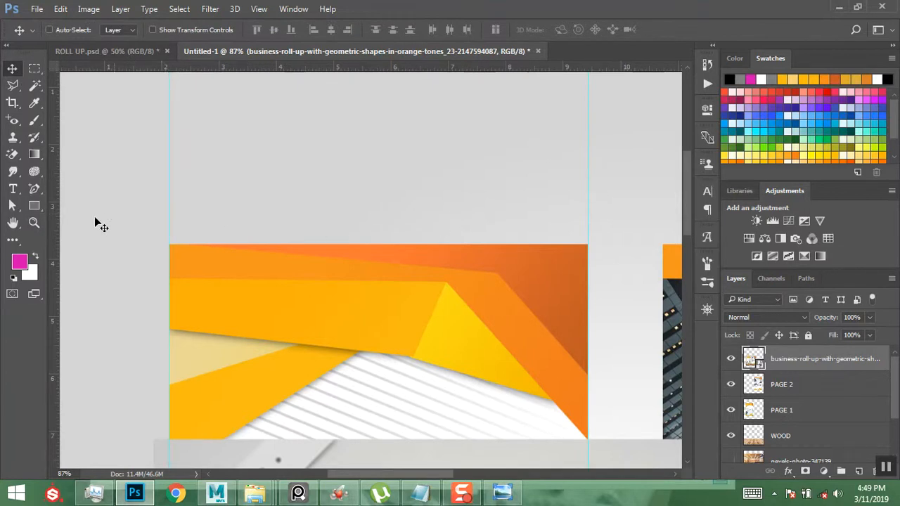
# - Draw a magenta rectangle of about 732 x 19 px between the guides, across the top edge of the PAGE 1 banner
pyautogui.moveTo(446, 317); pyautogui.dragTo(433, 228)
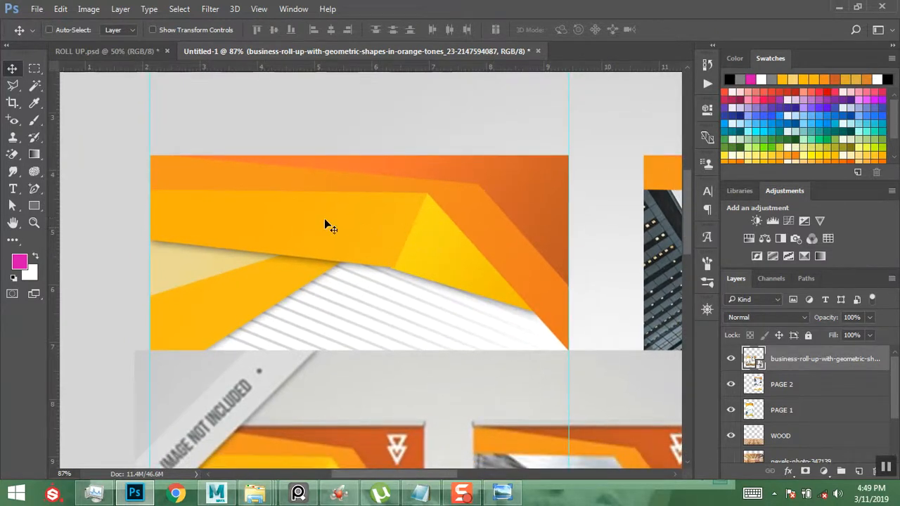
pyautogui.click(33, 205)
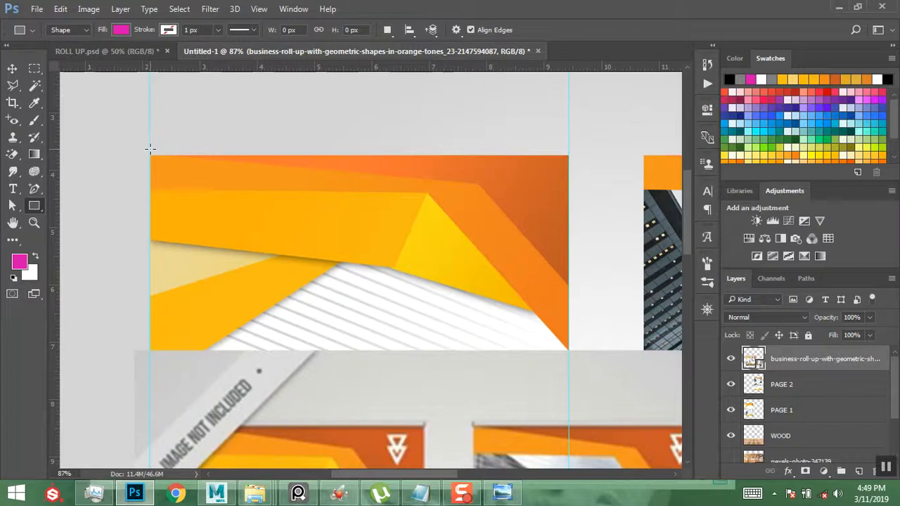
pyautogui.moveTo(150, 149); pyautogui.dragTo(565, 159)
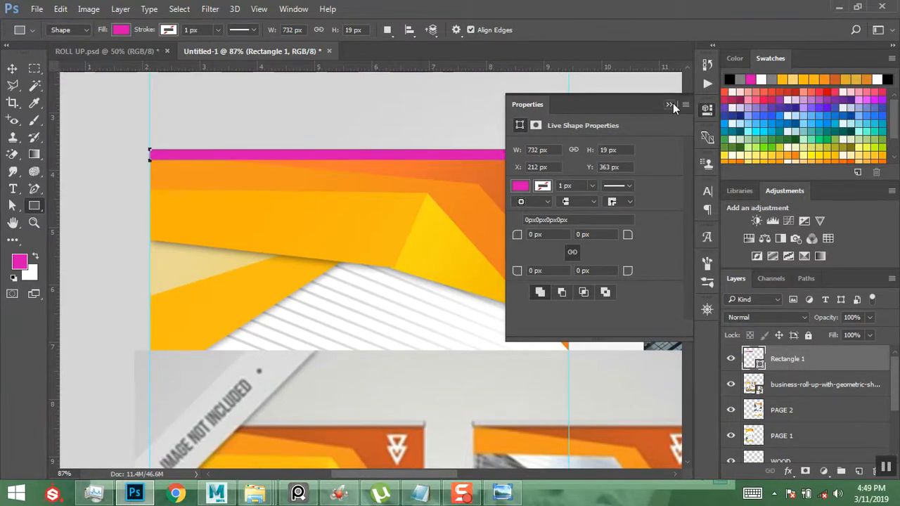
pyautogui.click(671, 104)
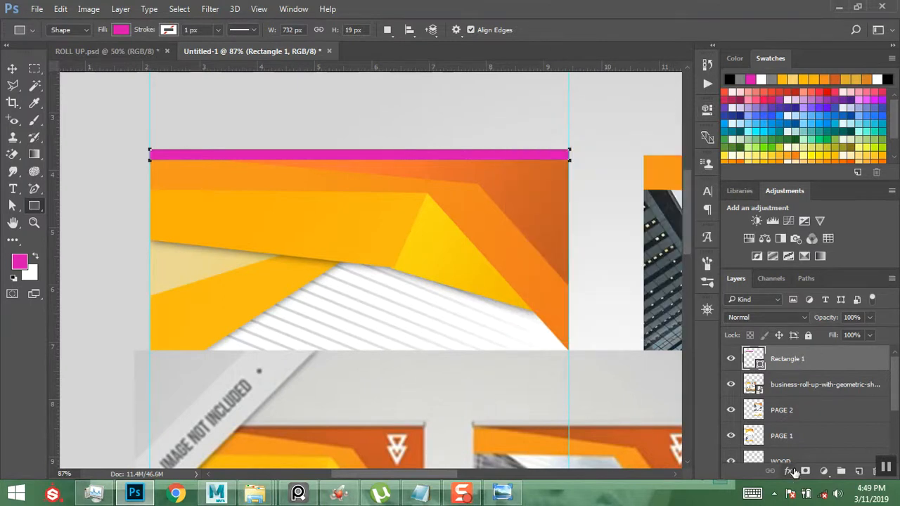
# - Add a Gradient Overlay to the magenta rail rectangle and reset its settings to the default linear gradient
pyautogui.click(794, 472)
pyautogui.click(780, 415)
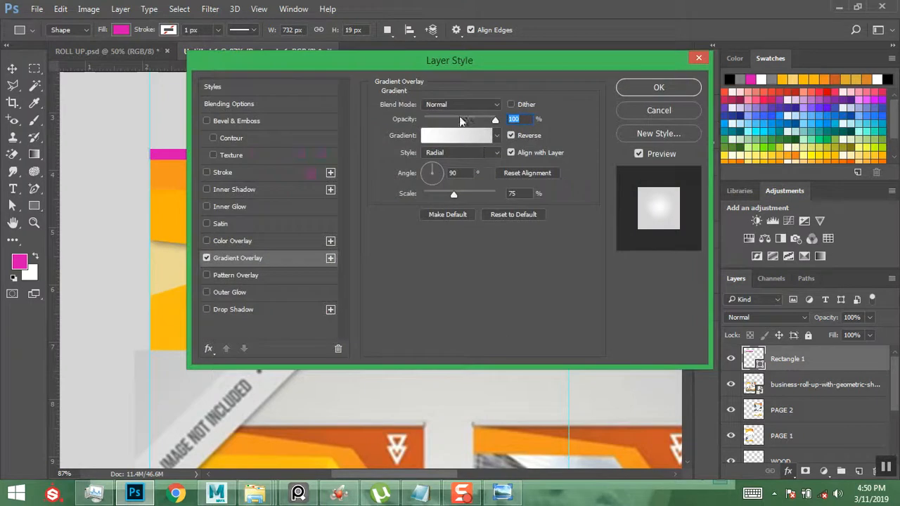
pyautogui.moveTo(436, 79); pyautogui.dragTo(668, 84)
pyautogui.click(750, 234)
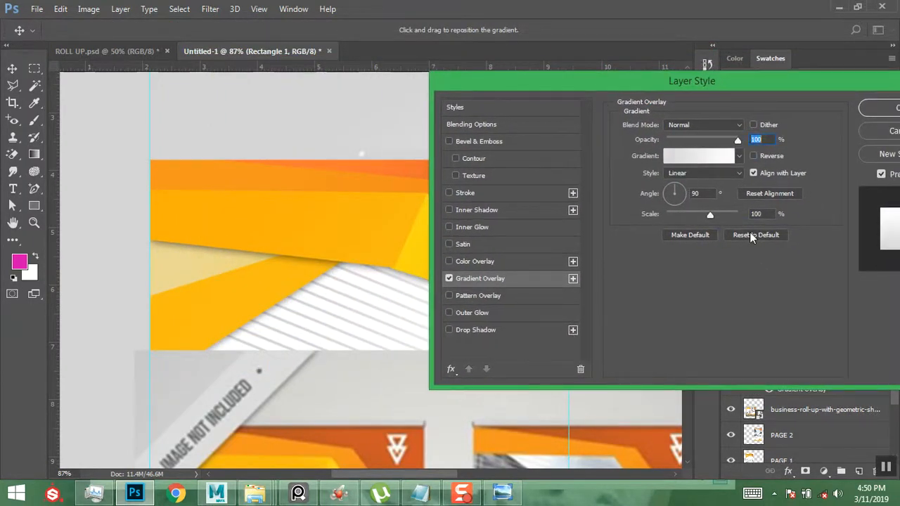
pyautogui.moveTo(702, 87); pyautogui.dragTo(789, 81)
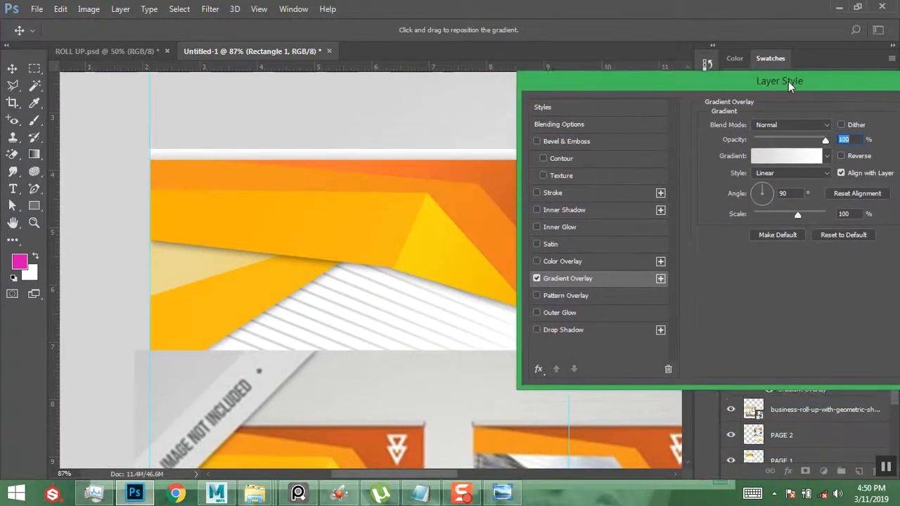
# - Move the overlay gradient's grey colour stop to location 49% and set its colour to b9b9b9
pyautogui.click(778, 157)
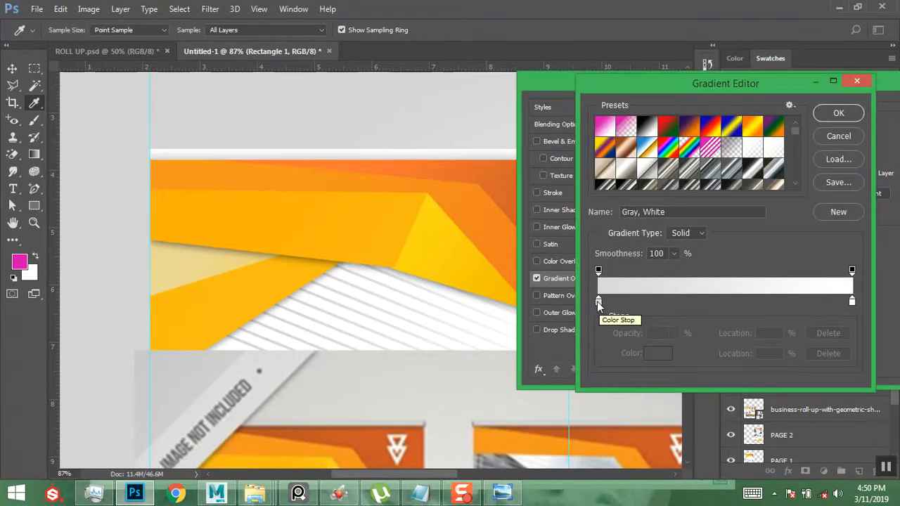
pyautogui.moveTo(599, 304); pyautogui.dragTo(725, 303)
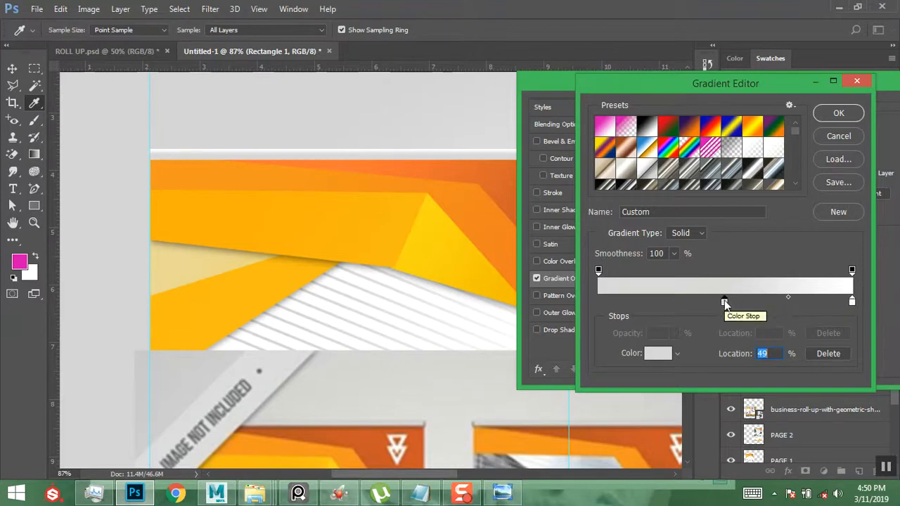
pyautogui.click(656, 353)
pyautogui.moveTo(215, 100); pyautogui.dragTo(646, 92)
pyautogui.moveTo(566, 162); pyautogui.dragTo(541, 170)
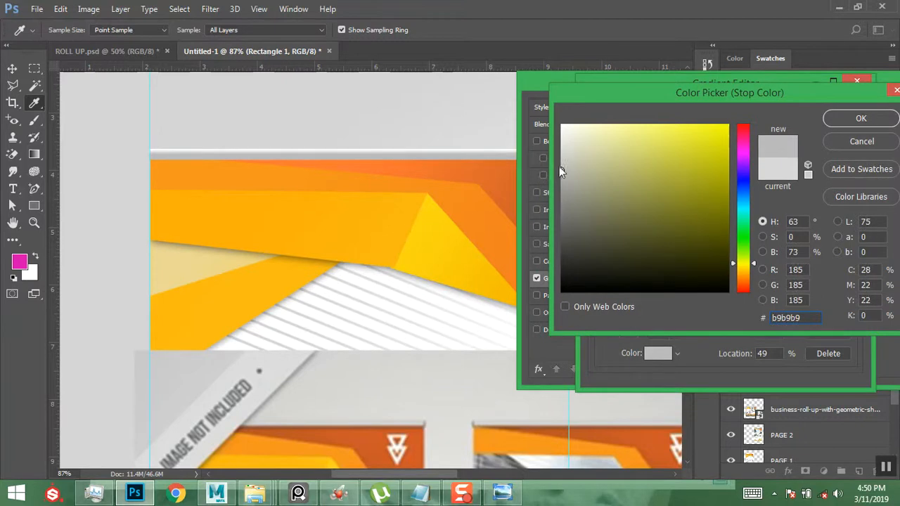
pyautogui.click(853, 118)
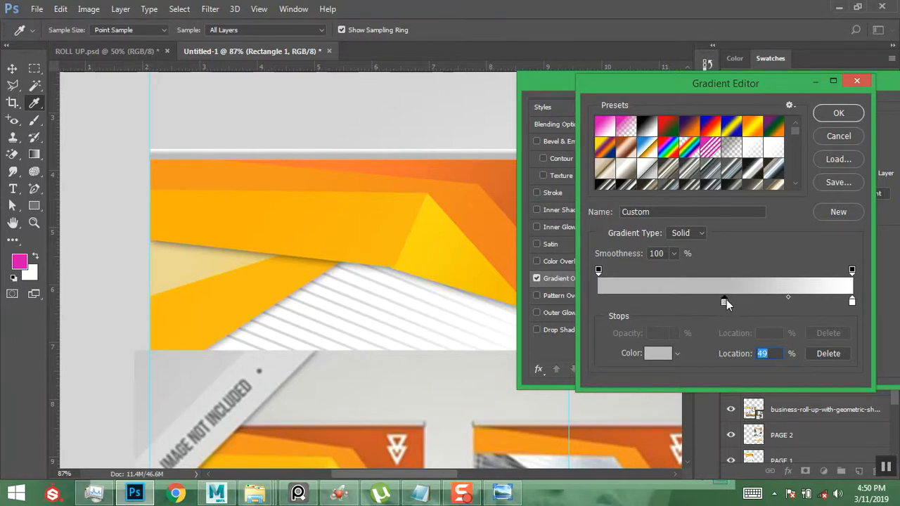
# - Add a colour stop at location 0% of the gradient and set its brightness to 80%
pyautogui.click(637, 303)
pyautogui.moveTo(636, 304); pyautogui.dragTo(598, 304)
pyautogui.click(653, 361)
pyautogui.moveTo(507, 83); pyautogui.dragTo(702, 116)
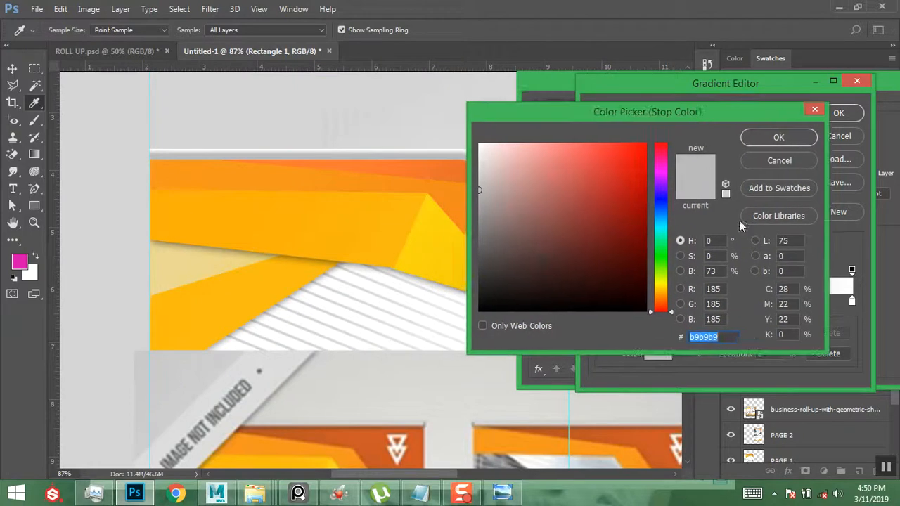
pyautogui.click(714, 272)
pyautogui.write('80')
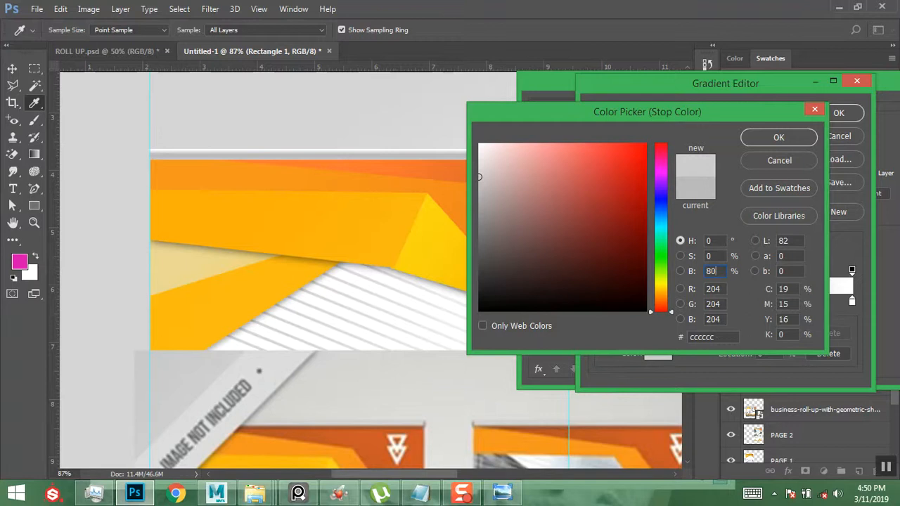
pyautogui.press('Return')
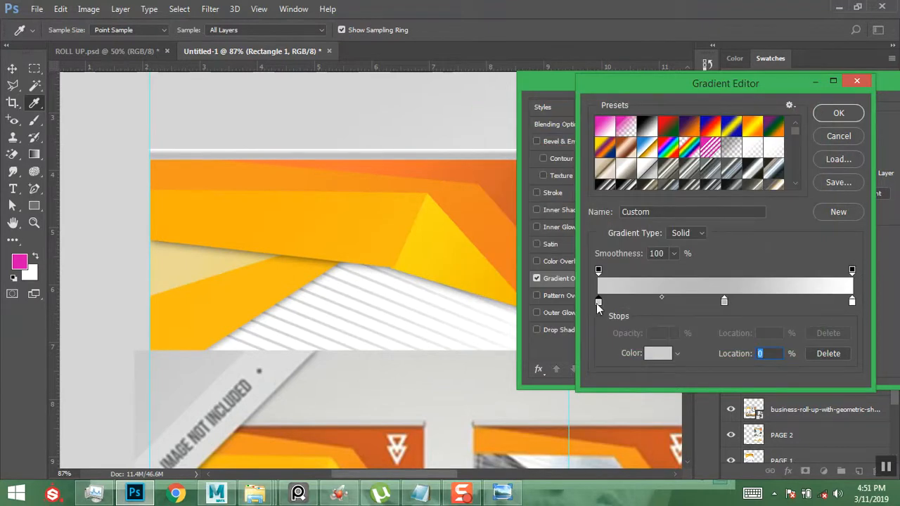
# - Replace the gradient's white end stop with a light grey stop at location 100%
pyautogui.click(789, 303)
pyautogui.click(853, 307)
pyautogui.moveTo(853, 312); pyautogui.dragTo(856, 360)
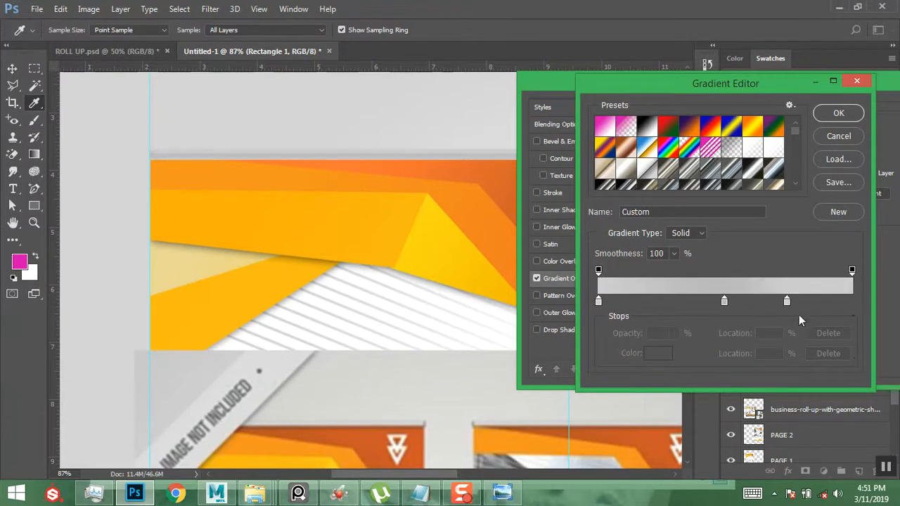
pyautogui.moveTo(789, 307); pyautogui.dragTo(861, 307)
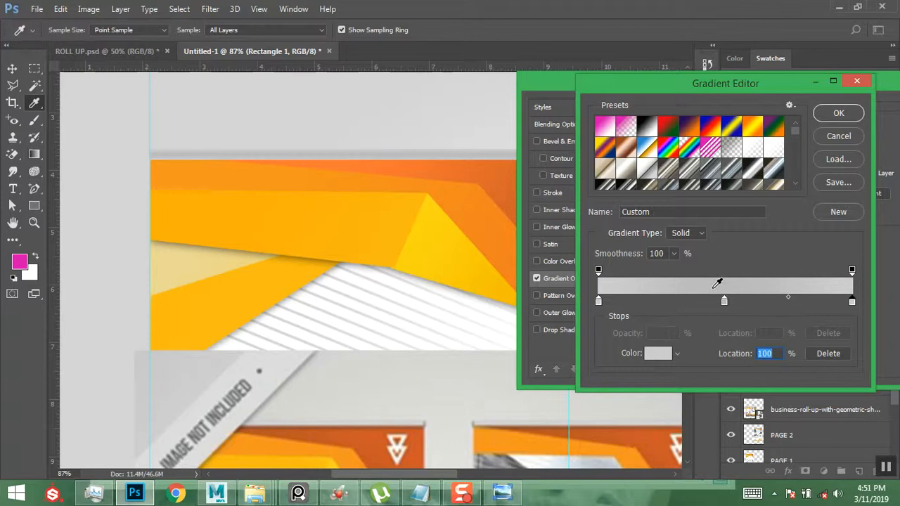
# - Set the brightness of the gradient's stop at location 0% to 90%
pyautogui.click(598, 302)
pyautogui.click(656, 353)
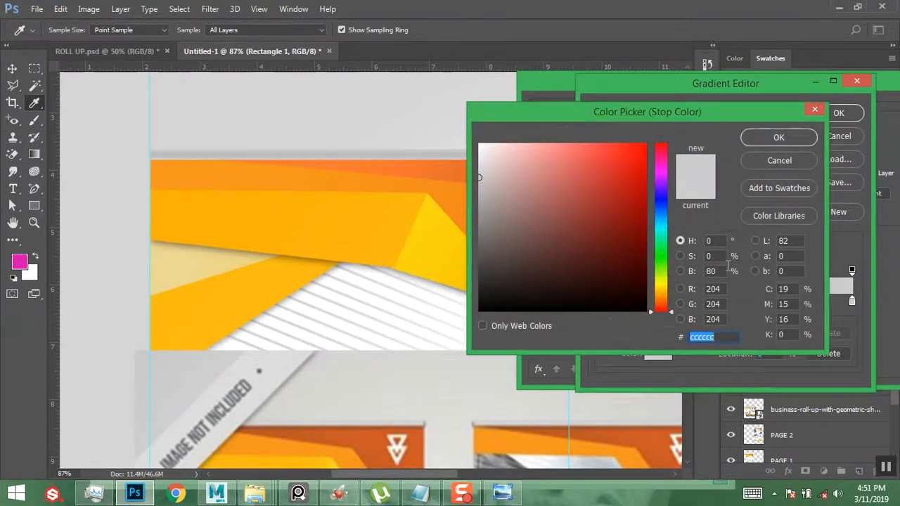
pyautogui.click(711, 271)
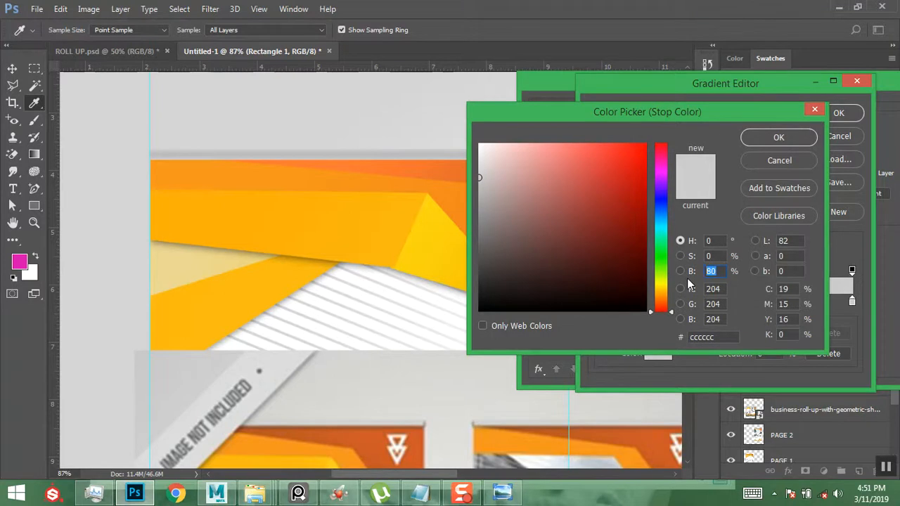
pyautogui.write('95')
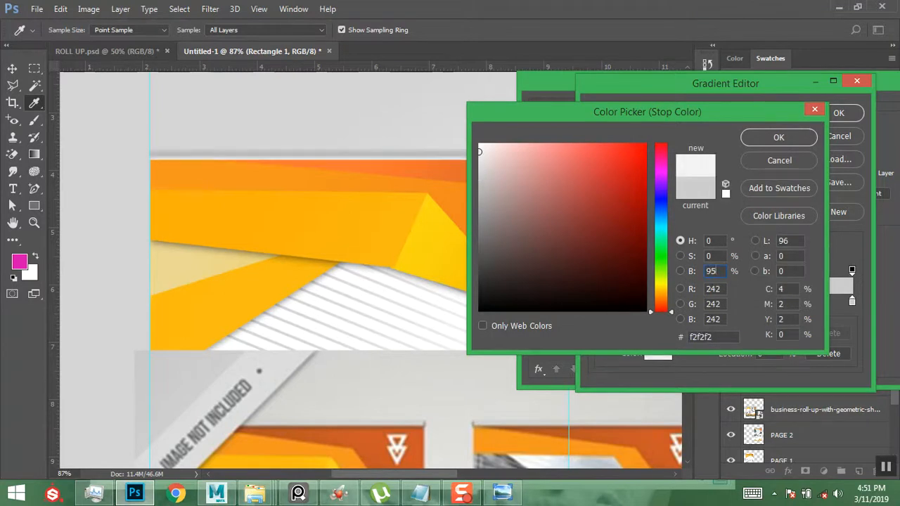
pyautogui.press('BackSpace')
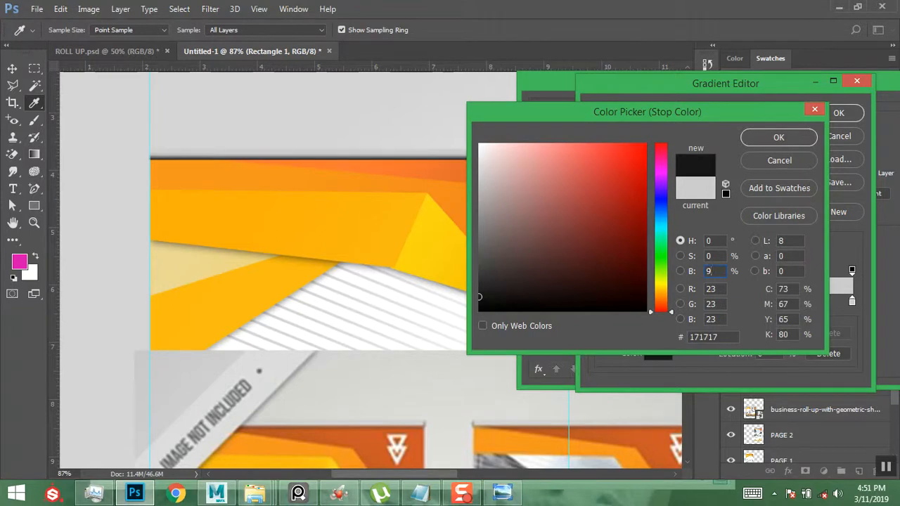
pyautogui.write('0')
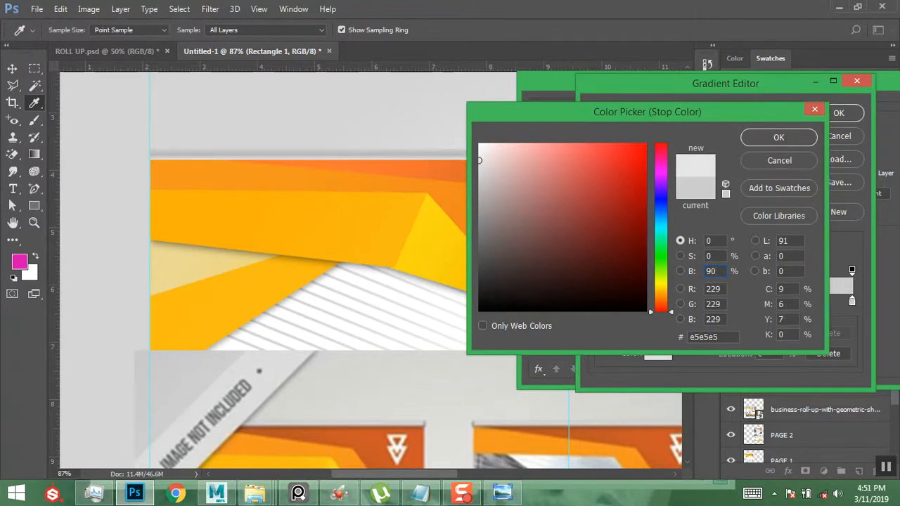
pyautogui.press('Return')
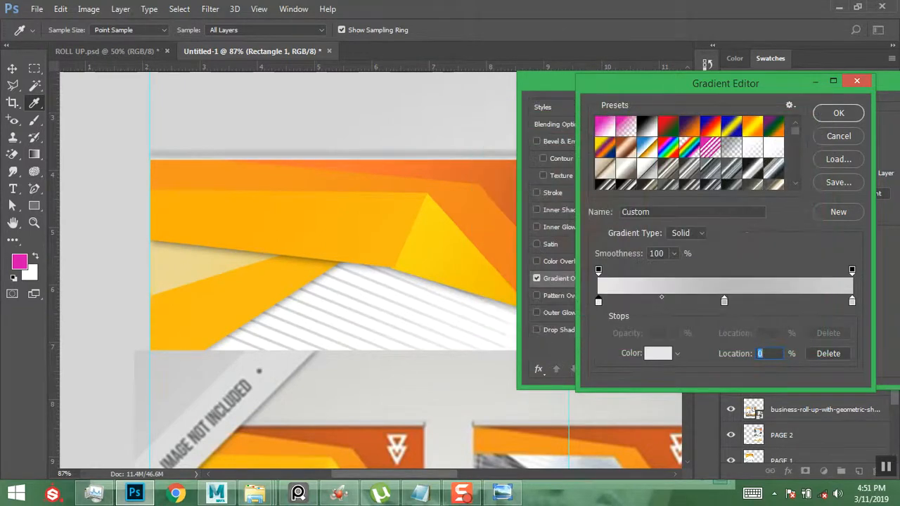
# - Set the gradient's stop at location 100% to 90% brightness and apply the Gradient Overlay to the rail
pyautogui.click(852, 301)
pyautogui.click(660, 353)
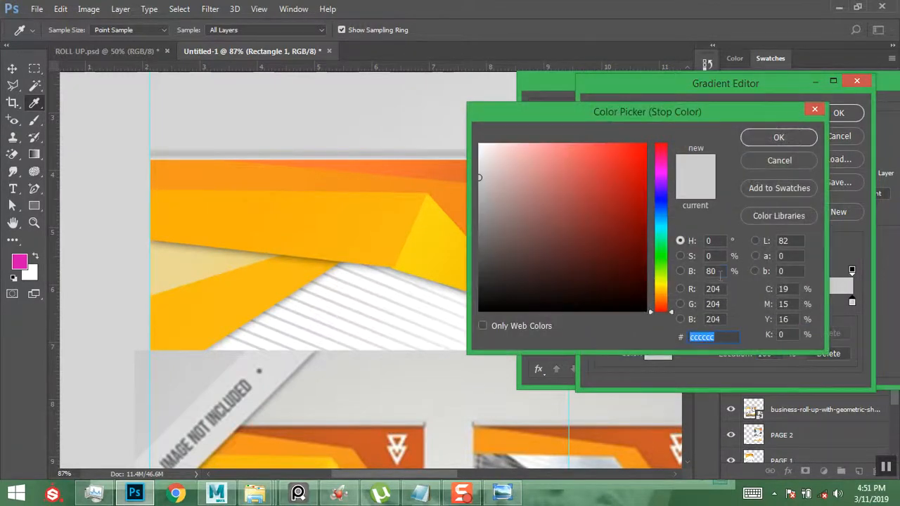
pyautogui.write('90')
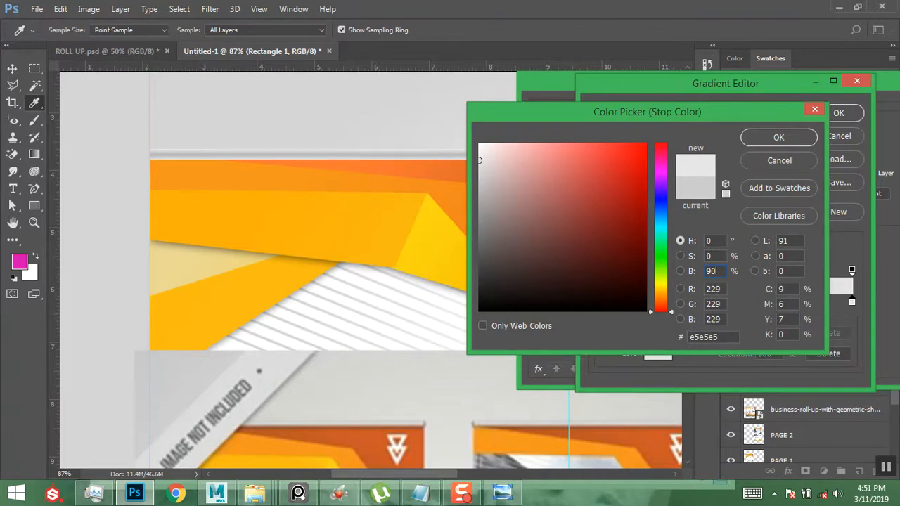
pyautogui.press('Return')
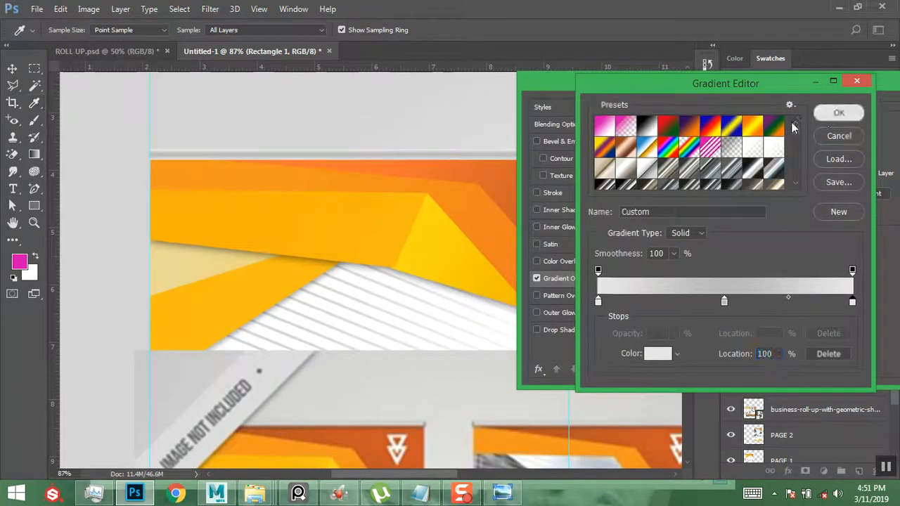
pyautogui.click(838, 114)
pyautogui.moveTo(770, 85); pyautogui.dragTo(598, 82)
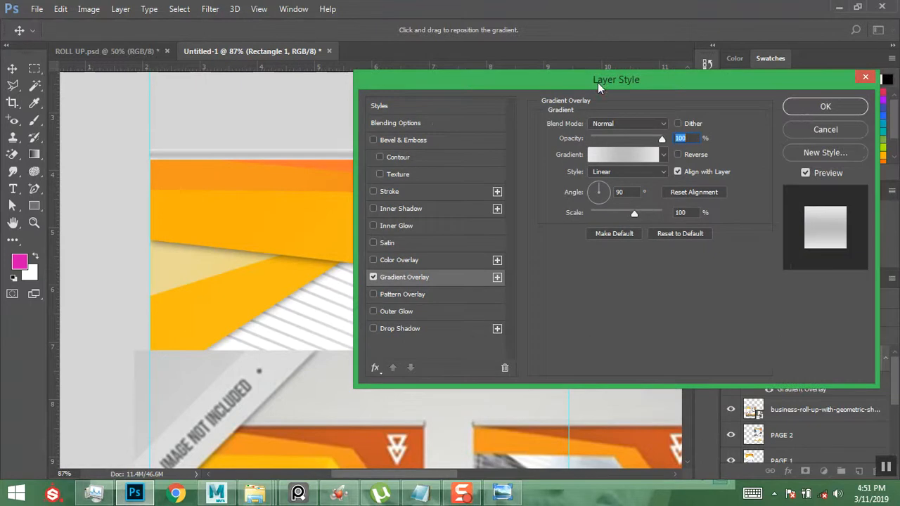
pyautogui.click(823, 109)
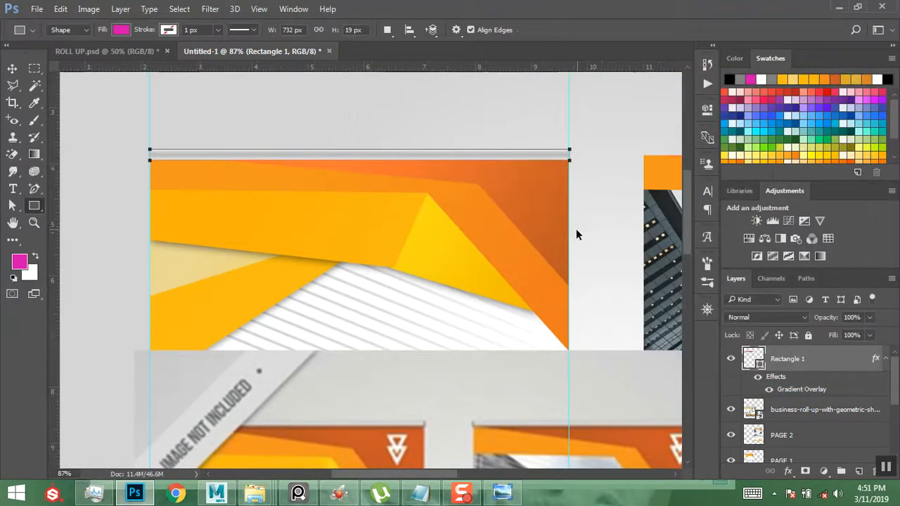
# - Set the scale of the rail rectangle's Gradient Overlay to about 139%
pyautogui.hotkey('ctrl', '0')
pyautogui.click(12, 68)
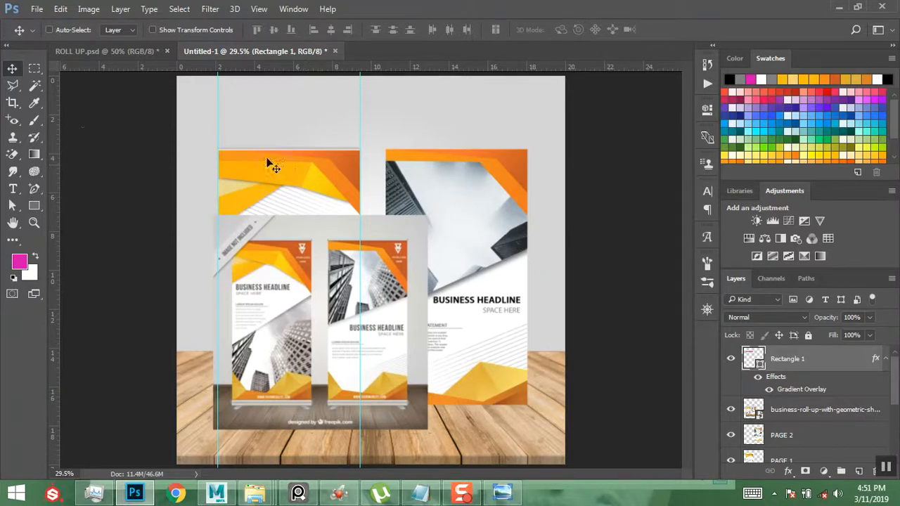
pyautogui.click(34, 222)
pyautogui.moveTo(194, 132); pyautogui.dragTo(395, 178)
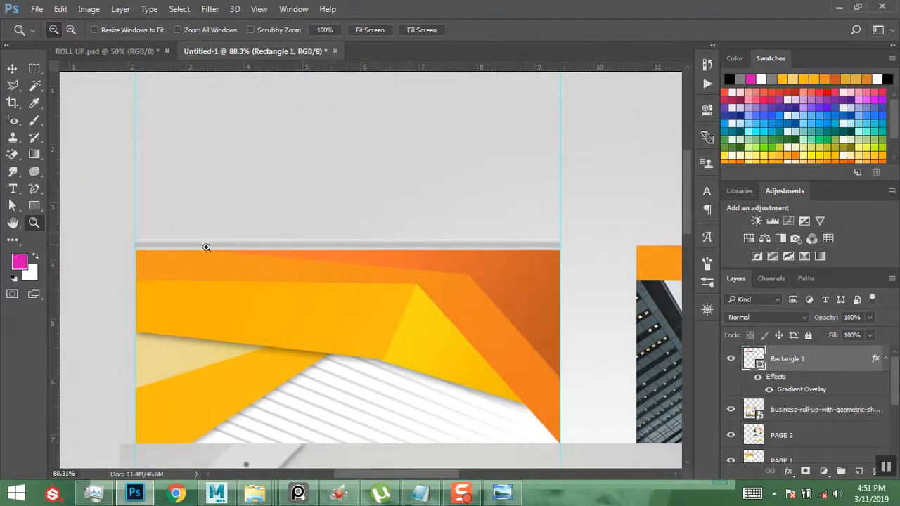
pyautogui.doubleClick(792, 389)
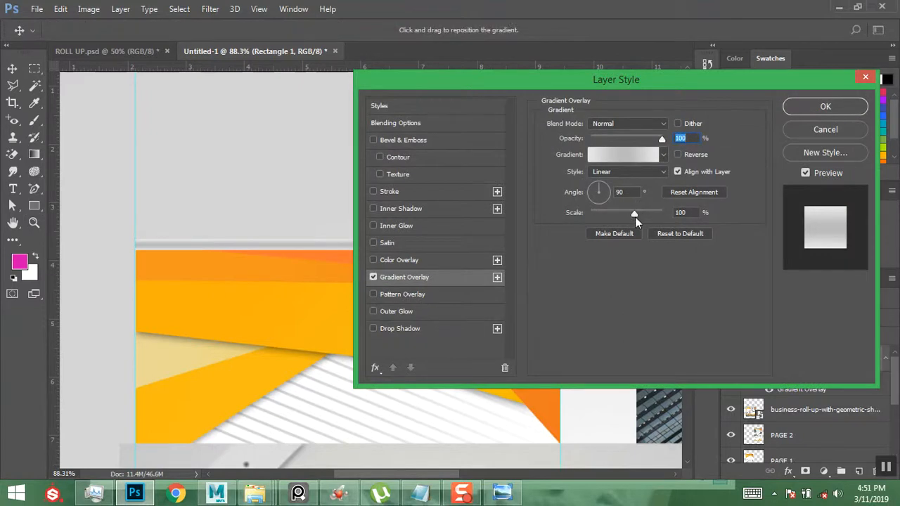
pyautogui.moveTo(636, 213); pyautogui.dragTo(642, 213)
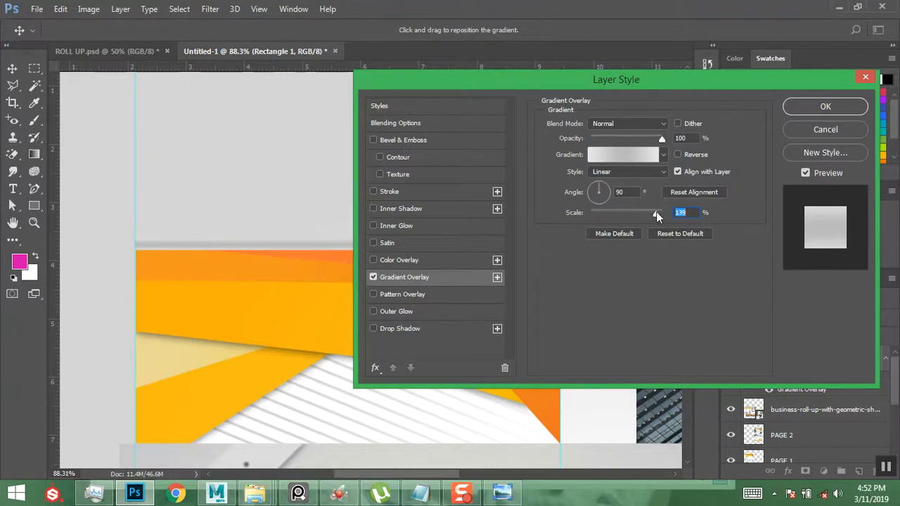
pyautogui.click(825, 106)
pyautogui.press('z')
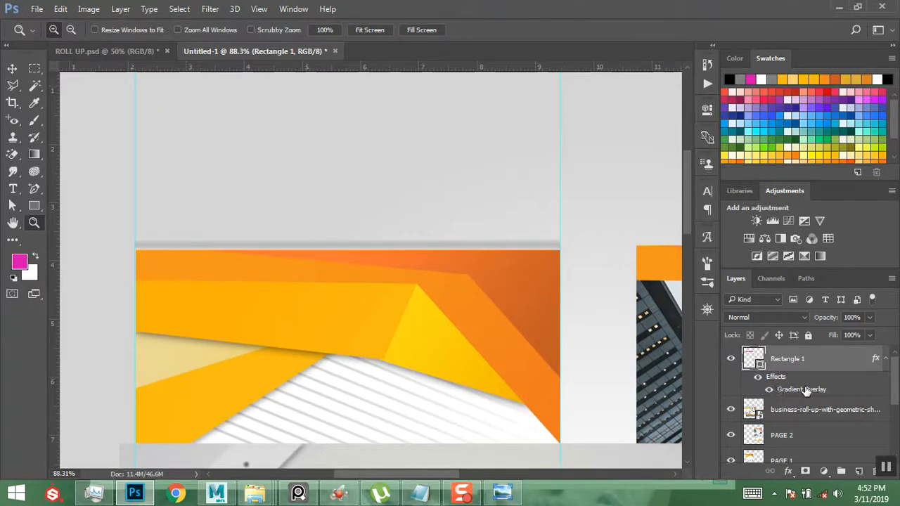
# - Add a Drop Shadow to the rail rectangle and reset it to its default settings
pyautogui.click(787, 471)
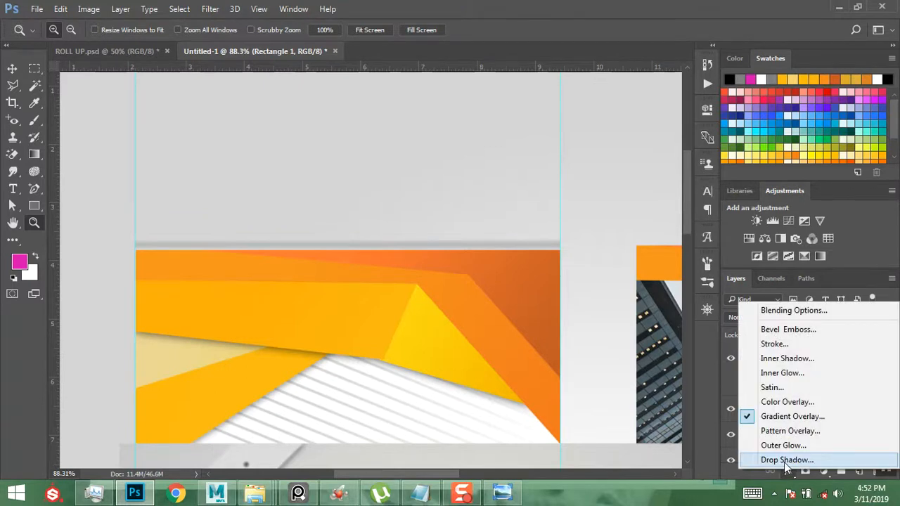
pyautogui.click(786, 462)
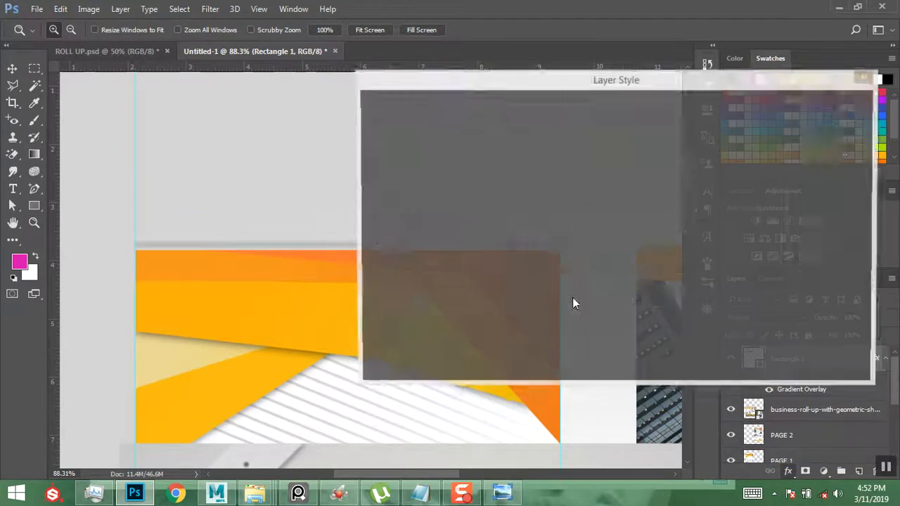
pyautogui.moveTo(544, 82); pyautogui.dragTo(632, 92)
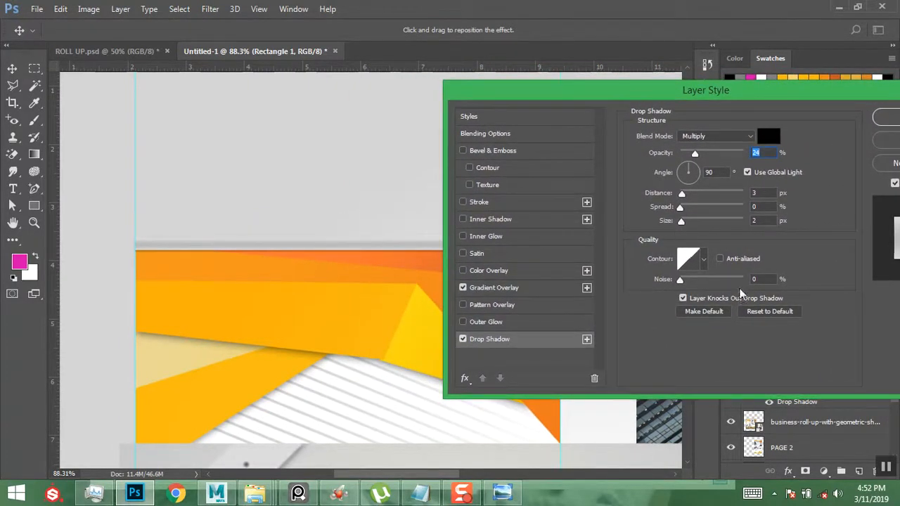
pyautogui.click(750, 311)
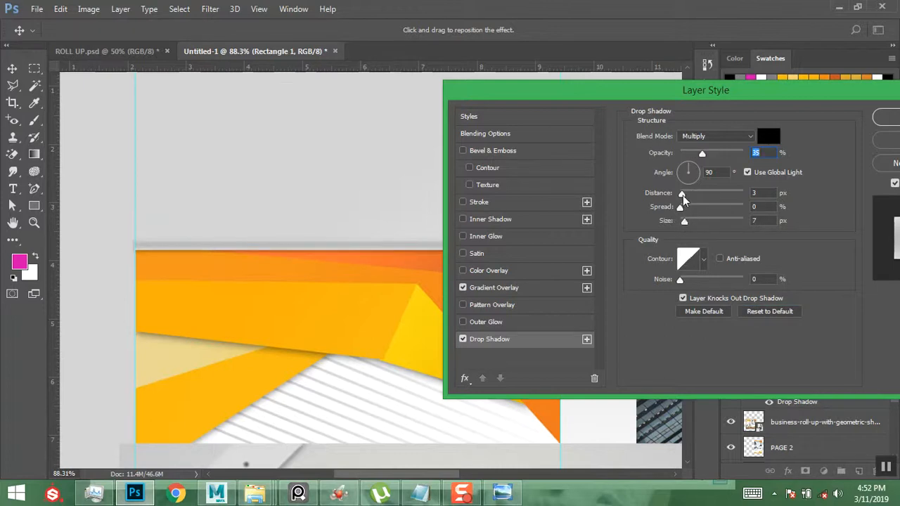
# - Set the rail's Drop Shadow to 77% opacity, 5 px distance and 10 px size
pyautogui.moveTo(702, 153); pyautogui.dragTo(726, 152)
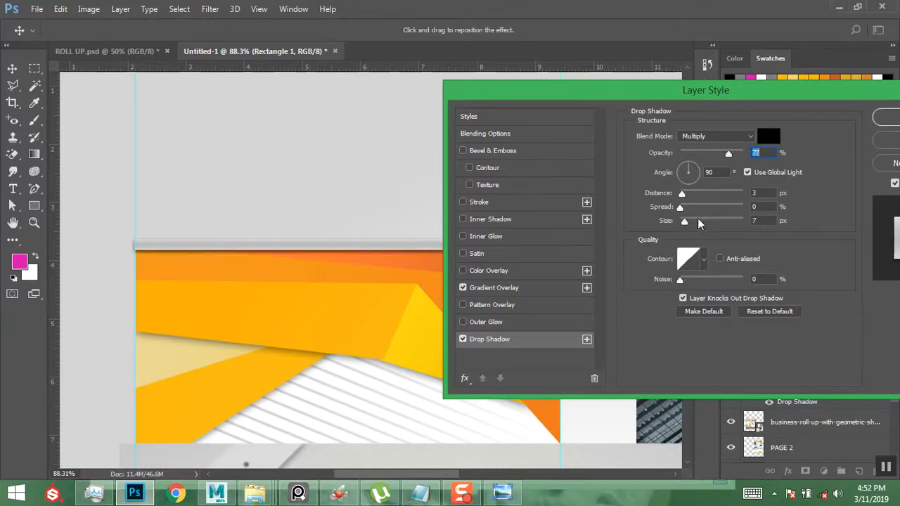
pyautogui.moveTo(686, 221); pyautogui.dragTo(686, 223)
pyautogui.moveTo(681, 194); pyautogui.dragTo(683, 195)
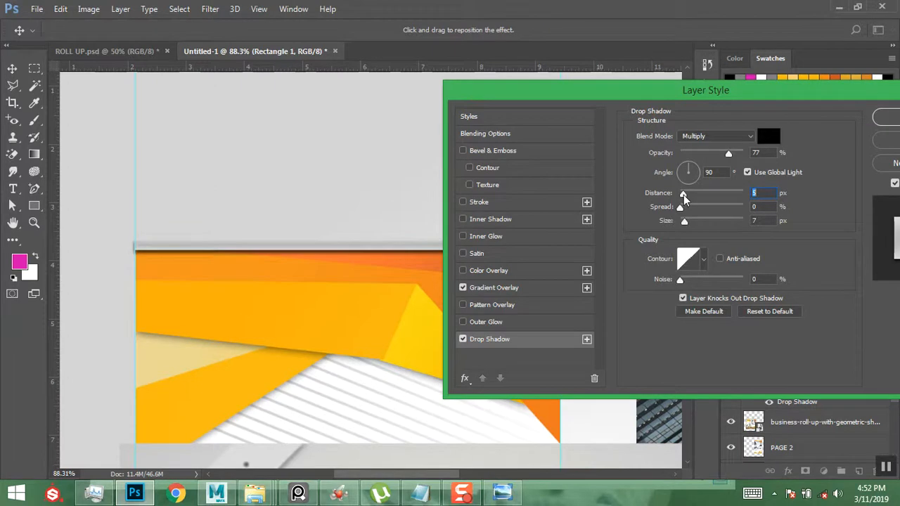
pyautogui.click(686, 219)
pyautogui.moveTo(687, 218); pyautogui.dragTo(687, 217)
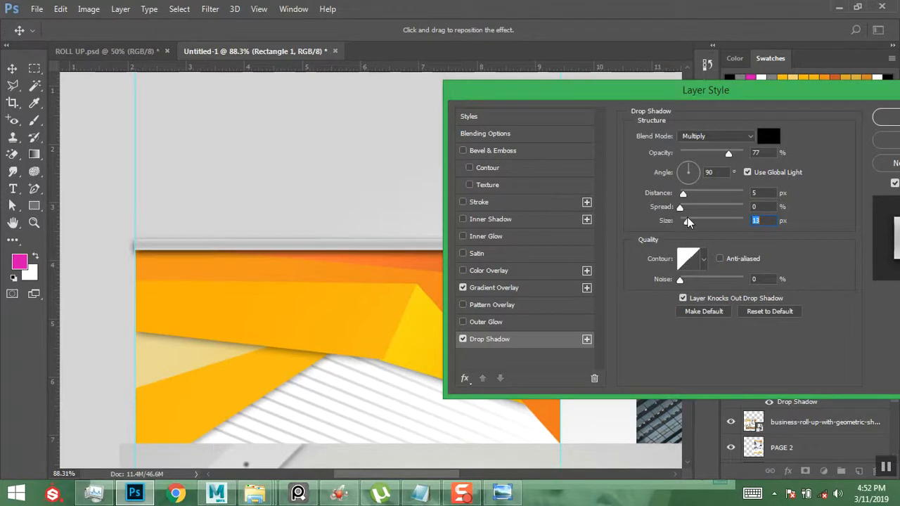
pyautogui.moveTo(687, 220); pyautogui.dragTo(687, 223)
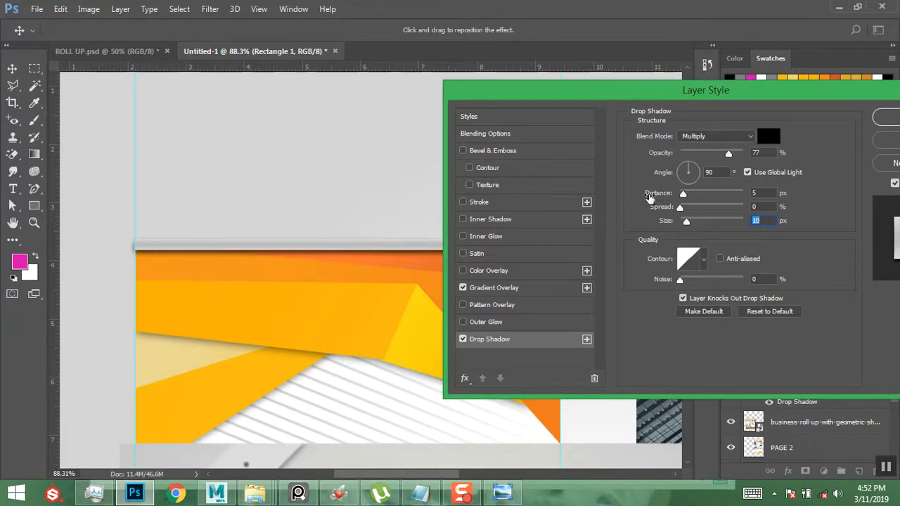
# - Offset the rail's Drop Shadow downward to 16 px distance and set its opacity to 49%
pyautogui.moveTo(344, 243); pyautogui.dragTo(345, 246)
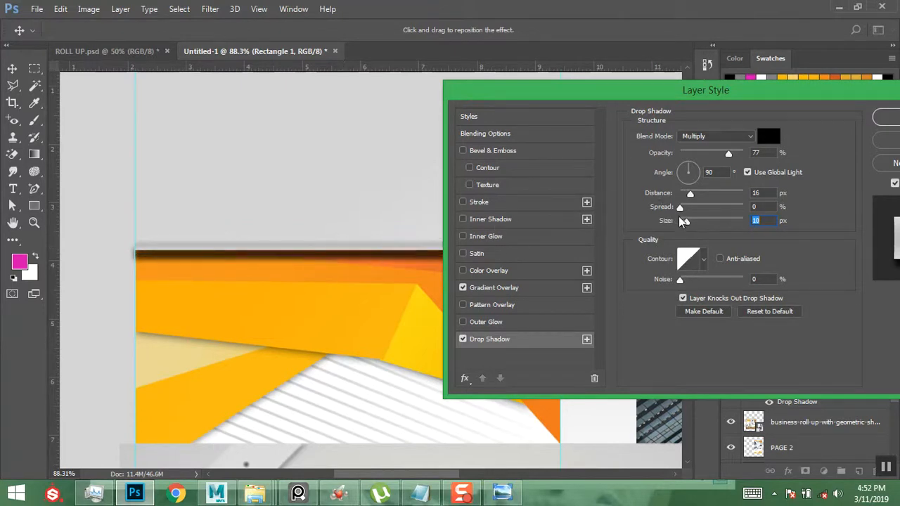
pyautogui.moveTo(720, 151); pyautogui.dragTo(711, 152)
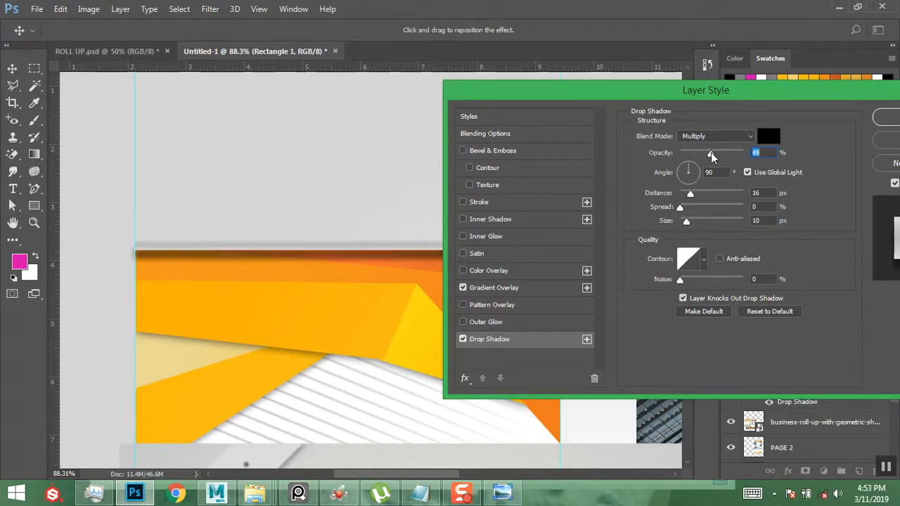
pyautogui.moveTo(733, 90); pyautogui.dragTo(743, 90)
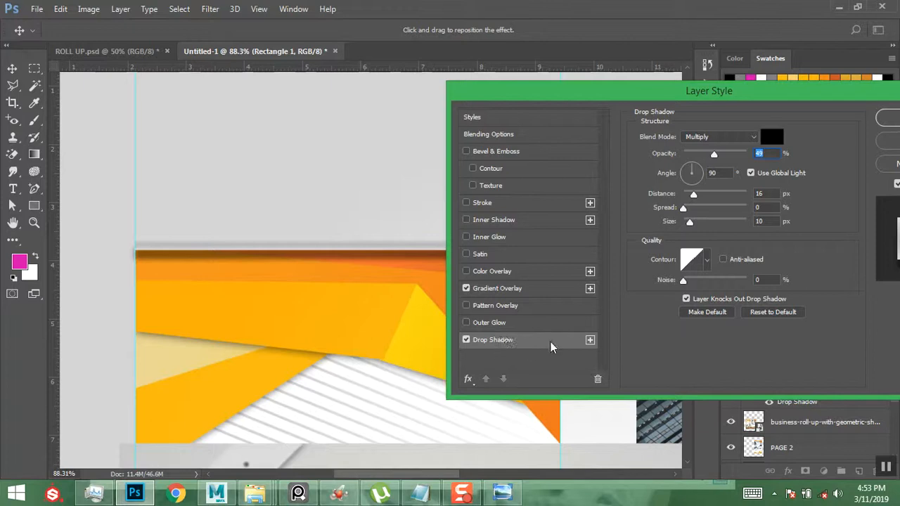
# - Try a second Drop Shadow on the rail with 35% opacity, 2 px distance and 7 px size, and delete it
pyautogui.click(589, 340)
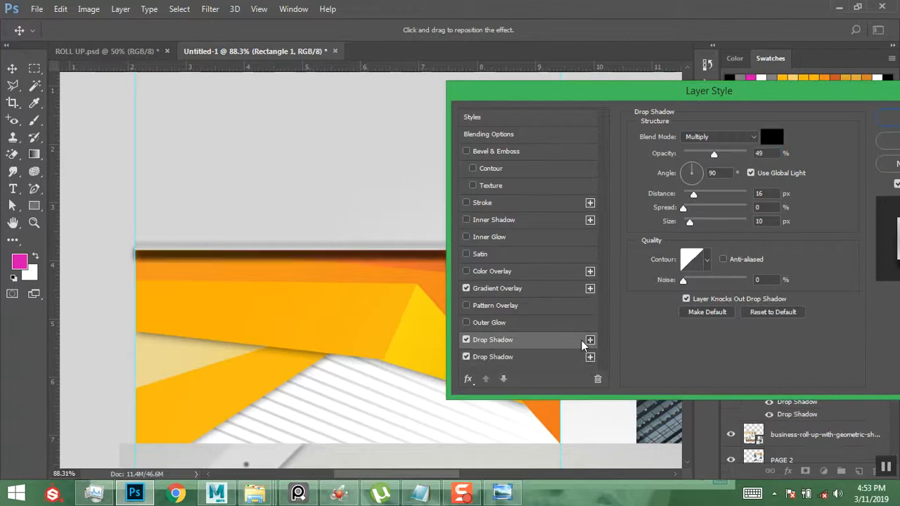
pyautogui.click(765, 311)
pyautogui.moveTo(687, 223); pyautogui.dragTo(673, 225)
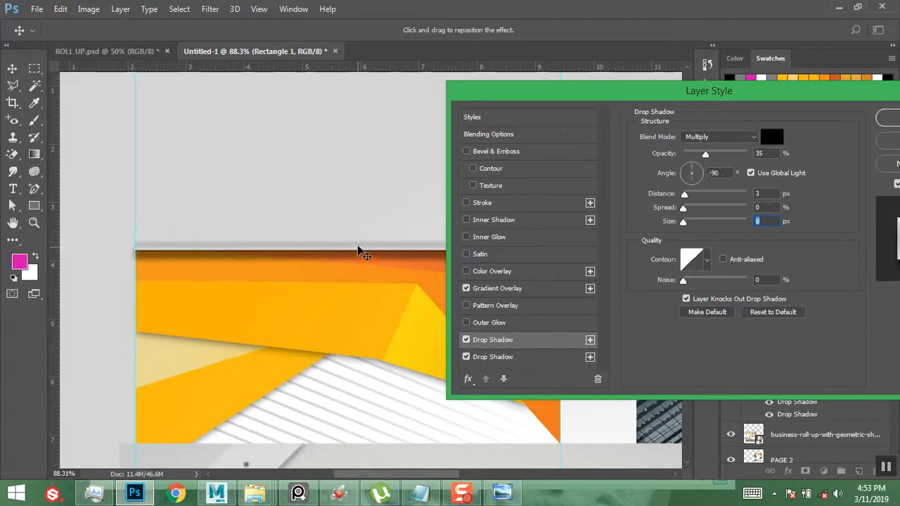
pyautogui.moveTo(357, 246); pyautogui.dragTo(357, 252)
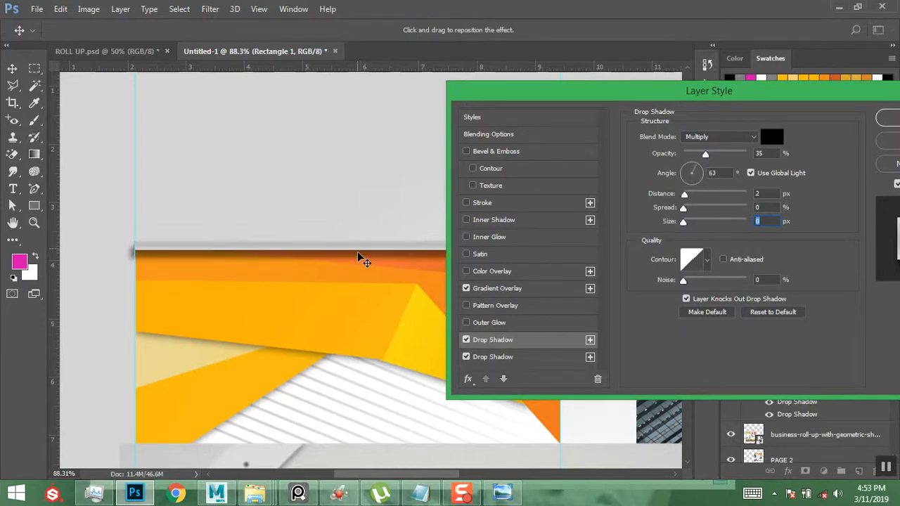
pyautogui.scroll(7, 388, 257)
pyautogui.moveTo(770, 115); pyautogui.dragTo(755, 119)
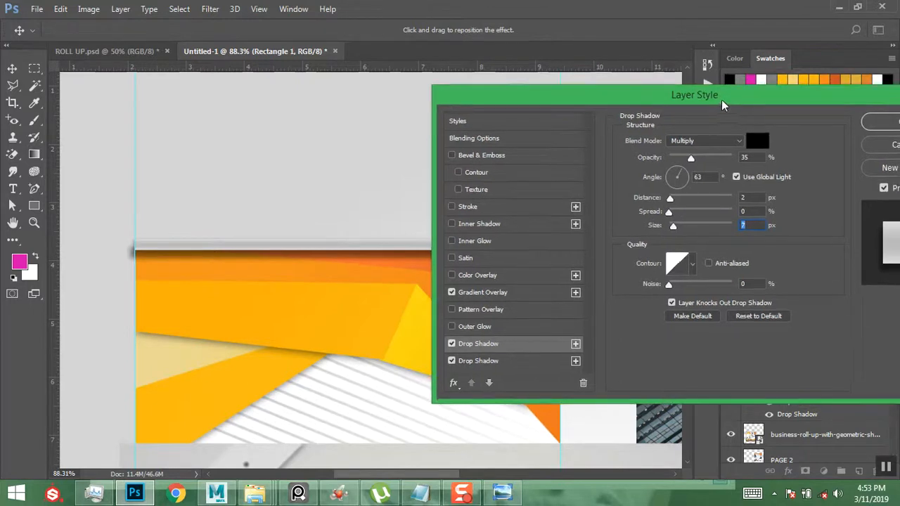
pyautogui.click(583, 382)
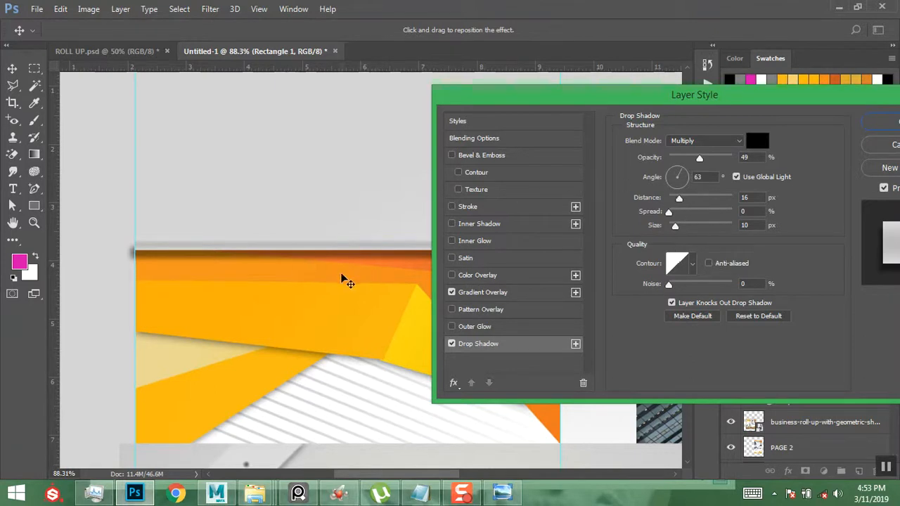
# - Set the rail's remaining Drop Shadow to a 90° angle and 13 px distance
pyautogui.moveTo(327, 274); pyautogui.dragTo(333, 274)
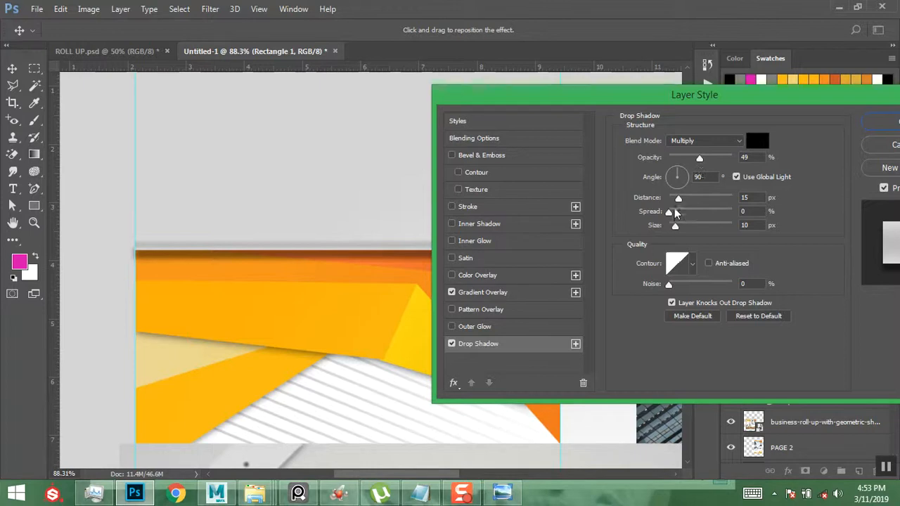
pyautogui.moveTo(679, 198); pyautogui.dragTo(677, 198)
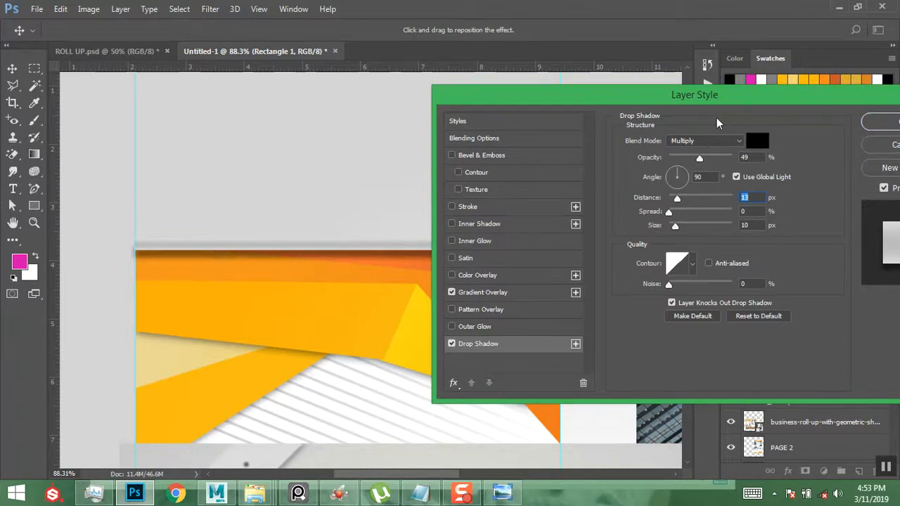
pyautogui.moveTo(724, 98); pyautogui.dragTo(695, 103)
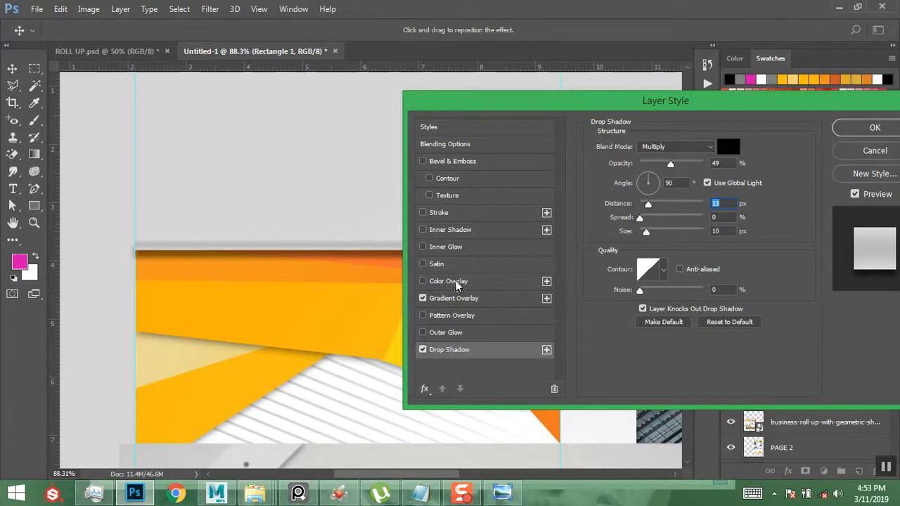
# - Try a light grey #cacaca Color Overlay on the rail and switch the overlay off
pyautogui.click(424, 281)
pyautogui.click(445, 281)
pyautogui.click(730, 151)
pyautogui.moveTo(530, 206); pyautogui.dragTo(483, 173)
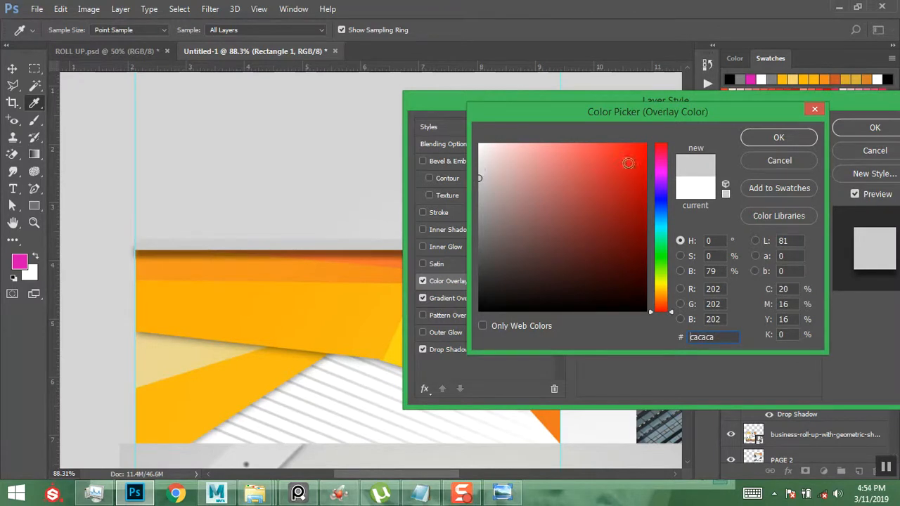
pyautogui.click(773, 139)
pyautogui.moveTo(654, 106); pyautogui.dragTo(695, 110)
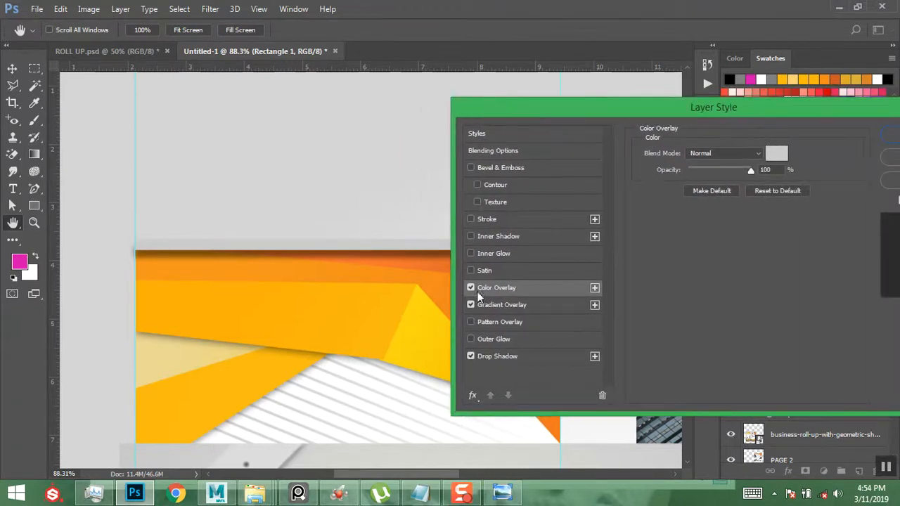
pyautogui.click(470, 287)
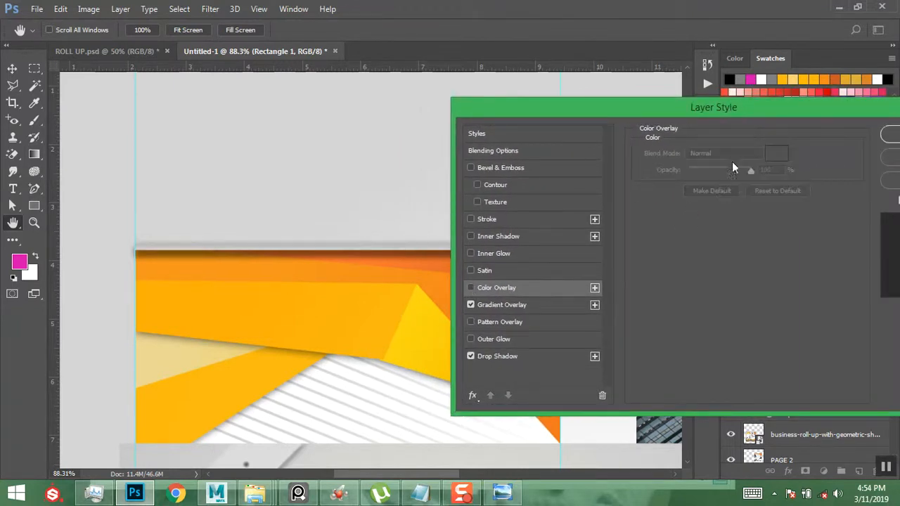
# - Apply the layer style with Gradient Overlay and Drop Shadow to the rail rectangle
pyautogui.moveTo(744, 112); pyautogui.dragTo(675, 115)
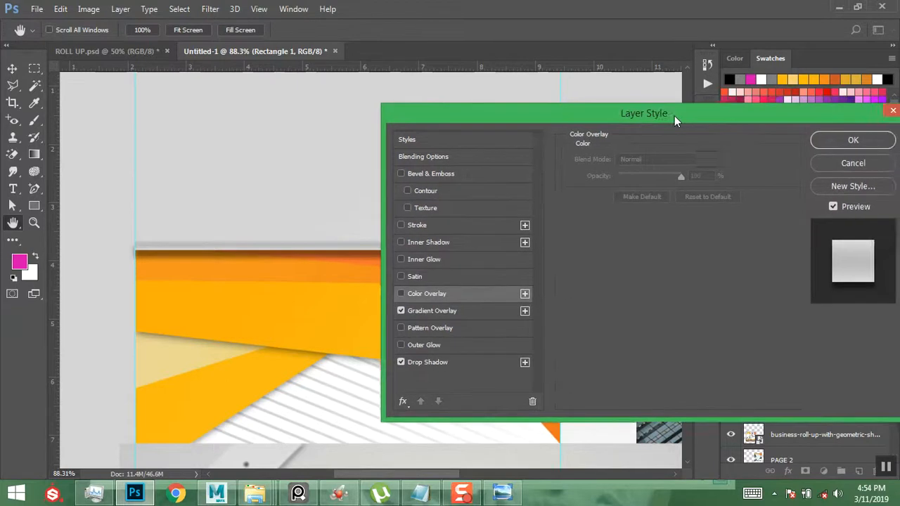
pyautogui.click(852, 143)
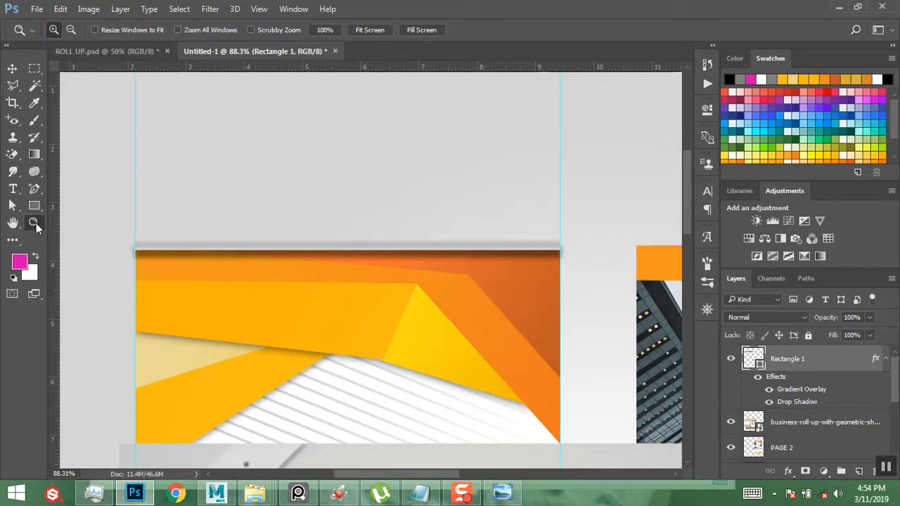
# - Draw a rectangle about 10 x 19 px over the left end of the rail as an end cap
pyautogui.moveTo(110, 235); pyautogui.dragTo(195, 274)
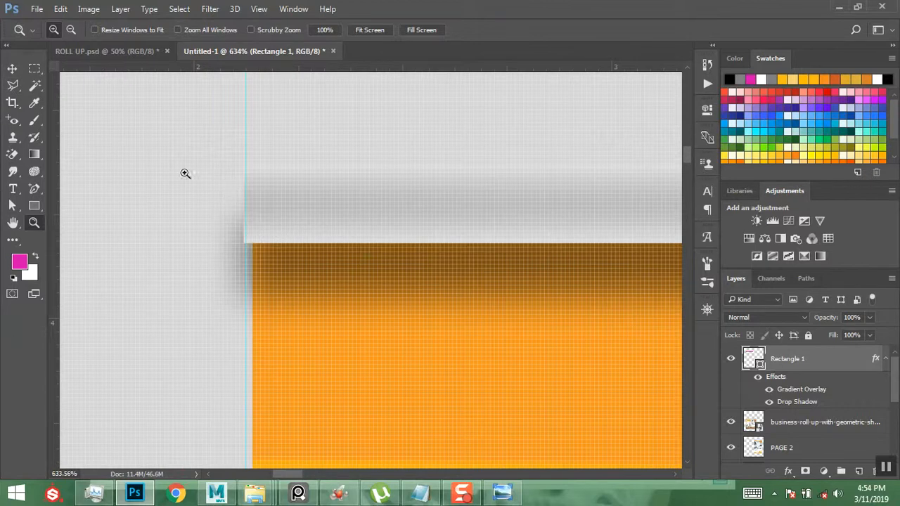
pyautogui.click(34, 205)
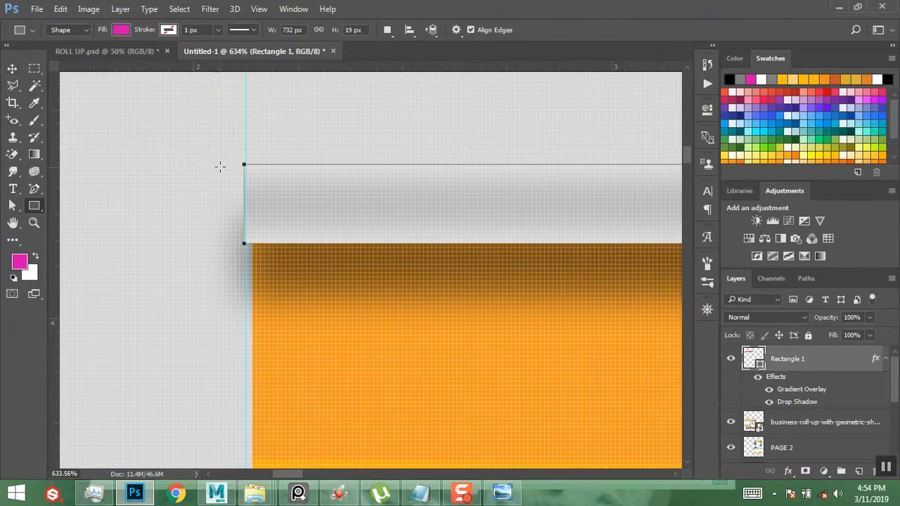
pyautogui.moveTo(244, 173); pyautogui.dragTo(206, 242)
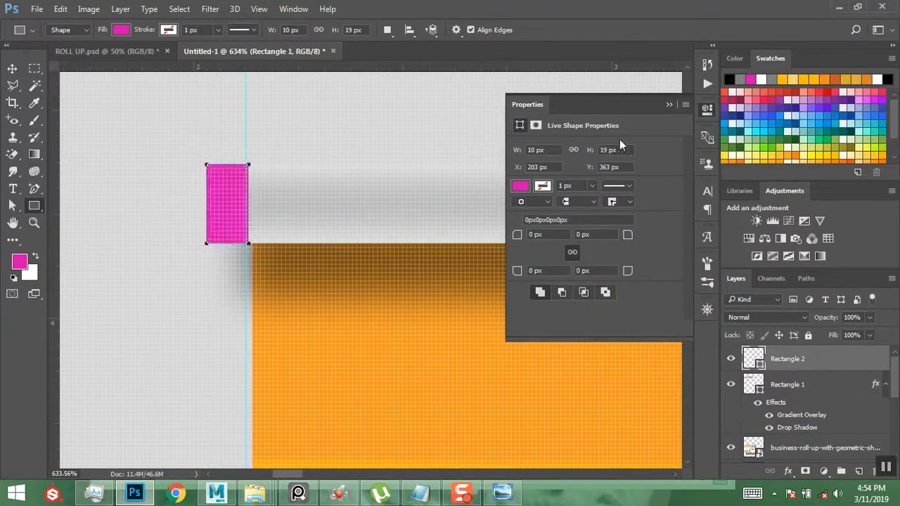
pyautogui.click(667, 102)
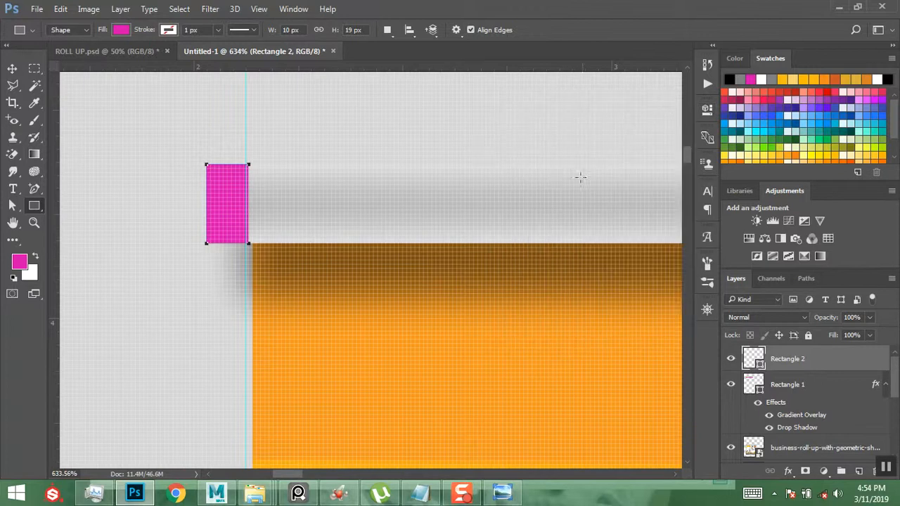
# - Add a Gradient Overlay to the end cap rectangle and load the Black, White preset for editing
pyautogui.click(788, 471)
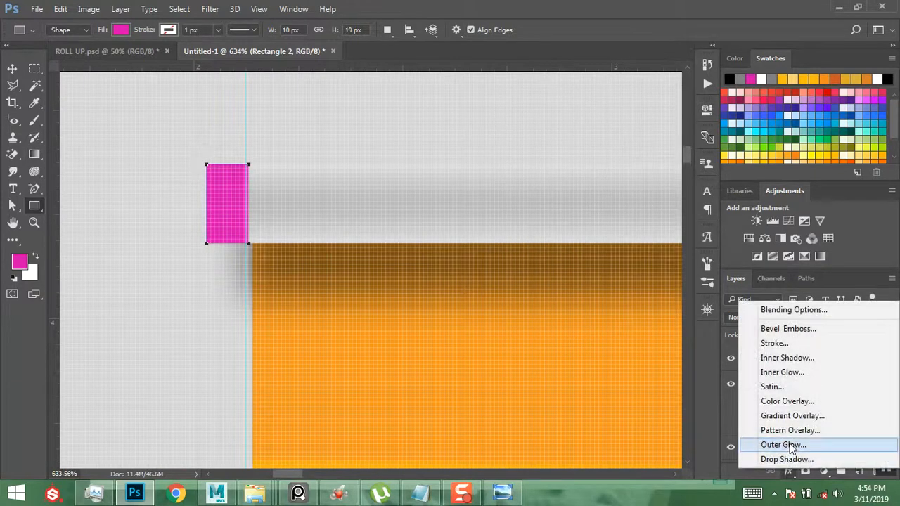
pyautogui.click(516, 271)
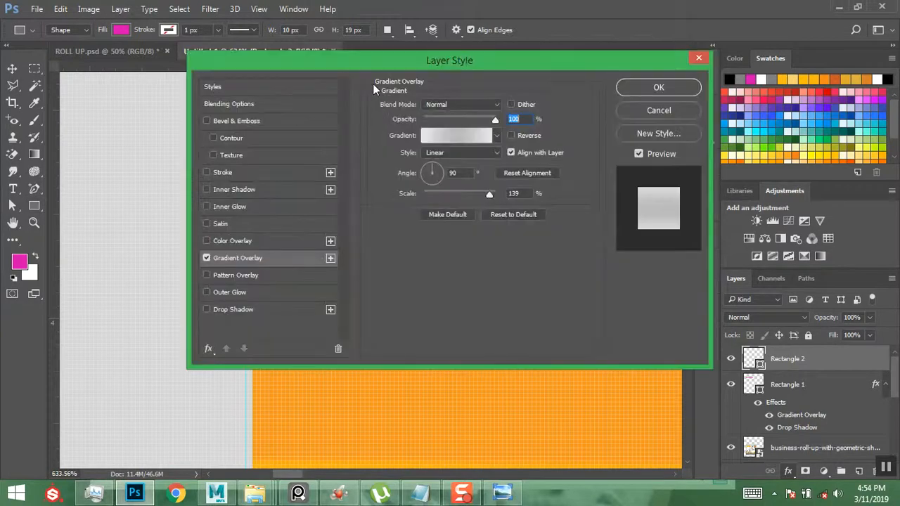
pyautogui.moveTo(372, 84); pyautogui.dragTo(557, 83)
pyautogui.click(627, 162)
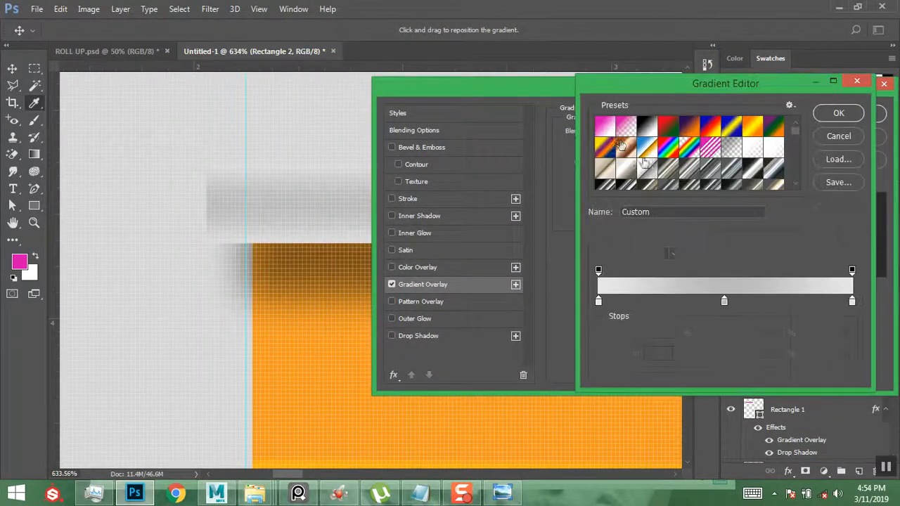
pyautogui.click(647, 131)
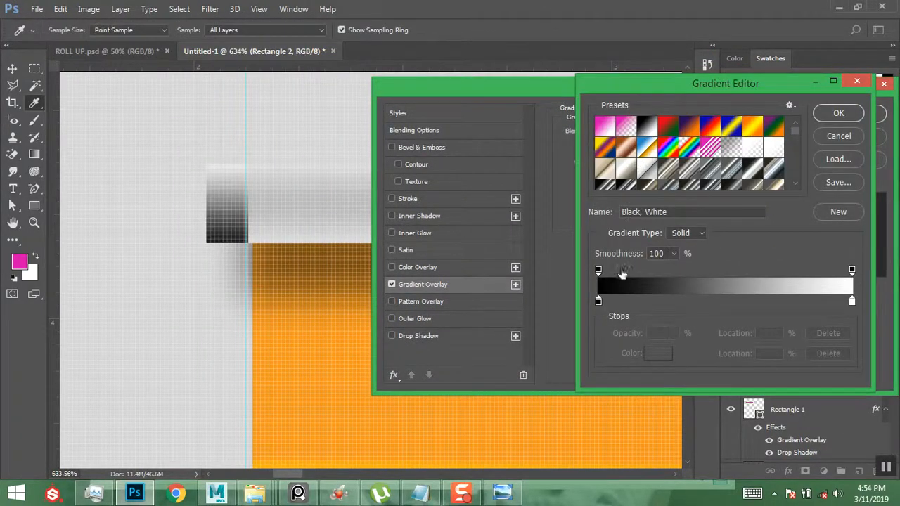
pyautogui.moveTo(602, 303)
pyautogui.mouseDown()
pyautogui.moveTo(722, 307)
pyautogui.moveTo(573, 311)
pyautogui.moveTo(586, 305)
pyautogui.mouseUp()
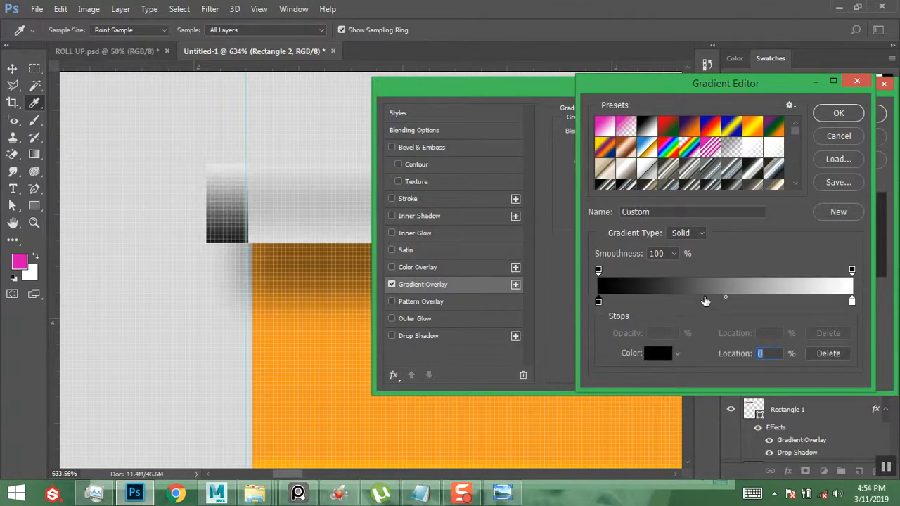
# - Recolor the gradient's white stop to dark grey #686868 and move it to location 52%
pyautogui.click(852, 303)
pyautogui.click(661, 353)
pyautogui.moveTo(492, 155); pyautogui.dragTo(420, 262)
pyautogui.moveTo(479, 262)
pyautogui.mouseDown()
pyautogui.moveTo(475, 244)
pyautogui.moveTo(490, 242)
pyautogui.mouseUp()
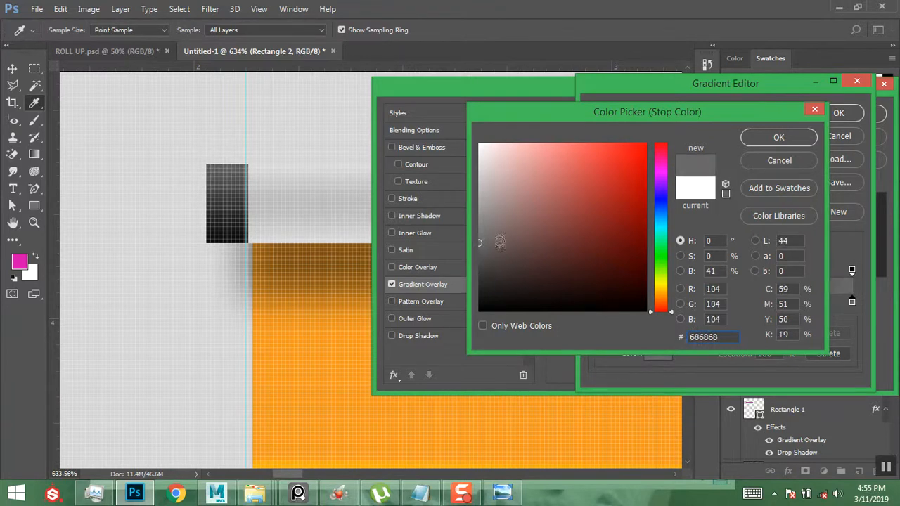
pyautogui.click(778, 138)
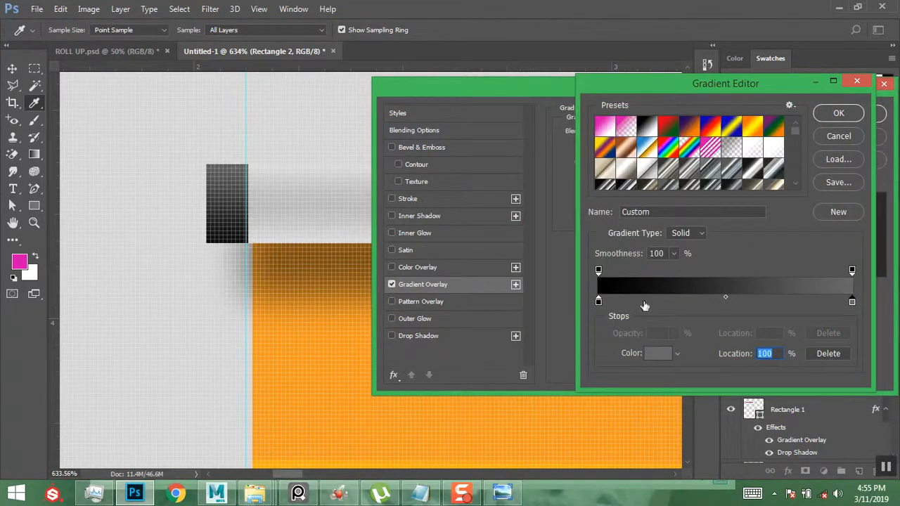
pyautogui.moveTo(852, 303); pyautogui.dragTo(731, 304)
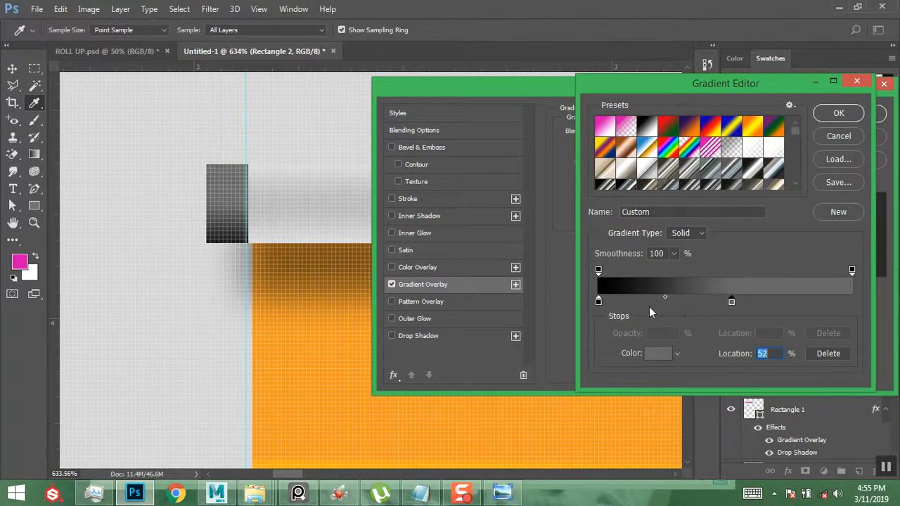
# - Add a second black stop at location 100% and shift the grey stop to 51%
pyautogui.click(599, 303)
pyautogui.click(626, 303)
pyautogui.moveTo(626, 303); pyautogui.dragTo(852, 303)
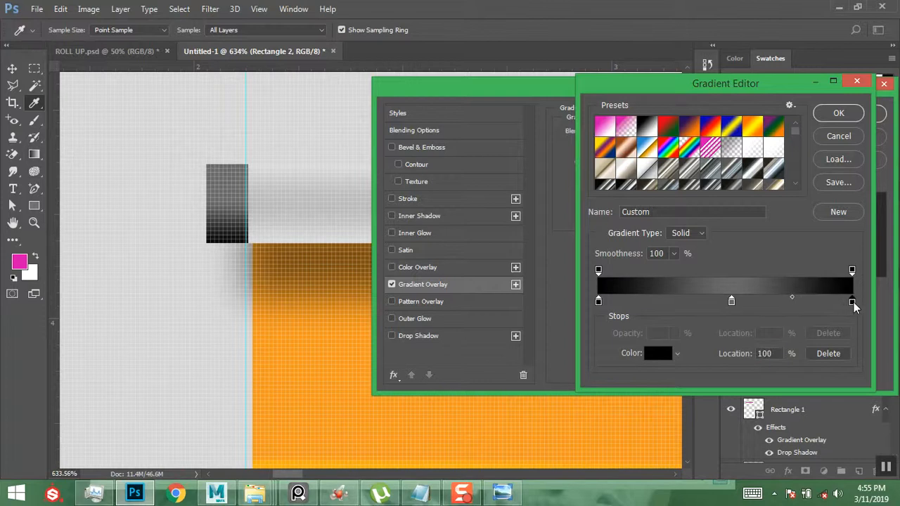
pyautogui.click(732, 302)
pyautogui.moveTo(731, 302); pyautogui.dragTo(727, 302)
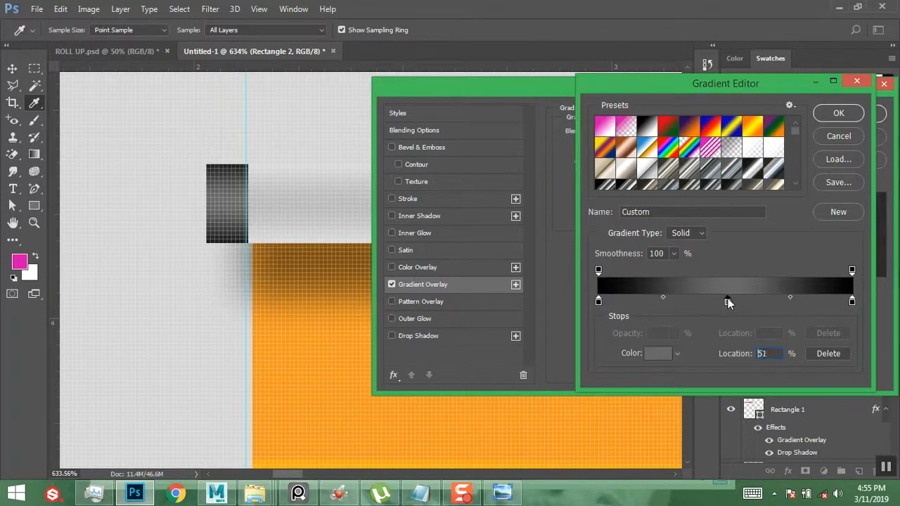
# - Recolor the black stop at location 0% of the end cap's gradient to dark grey #171717
pyautogui.click(656, 353)
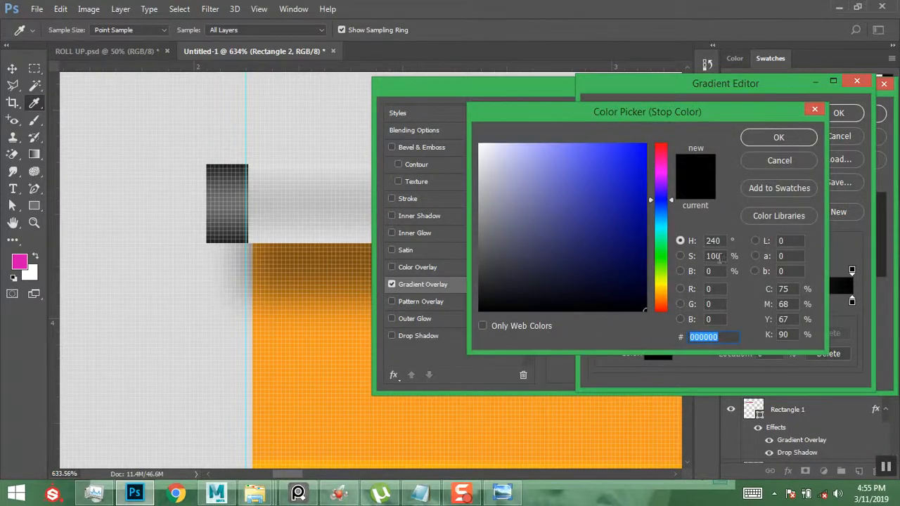
pyautogui.moveTo(486, 289); pyautogui.dragTo(463, 296)
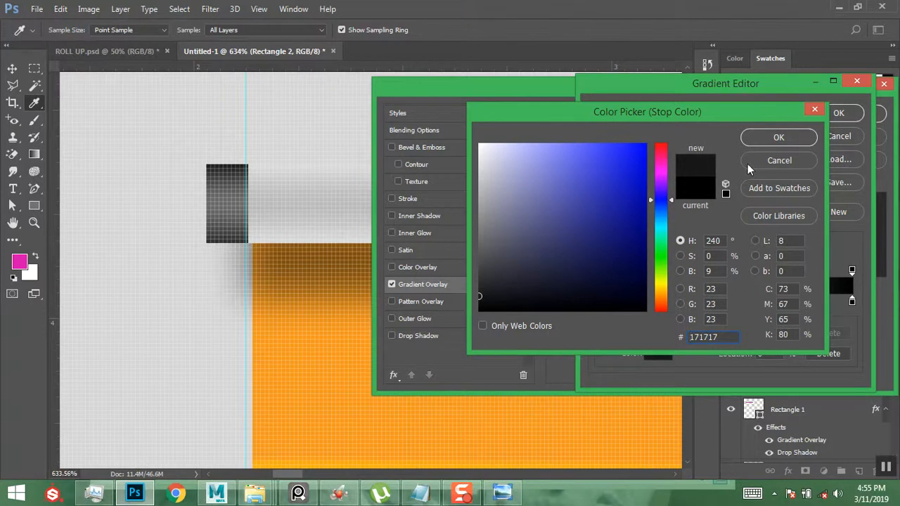
pyautogui.click(778, 137)
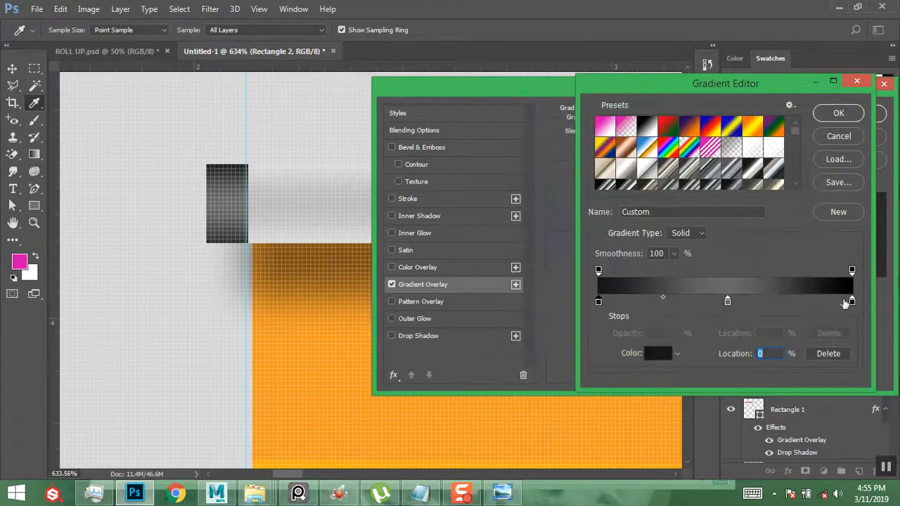
# - Set the brightness of the gradient stop at location 100% to 9% and apply the end cap's Gradient Overlay
pyautogui.click(659, 353)
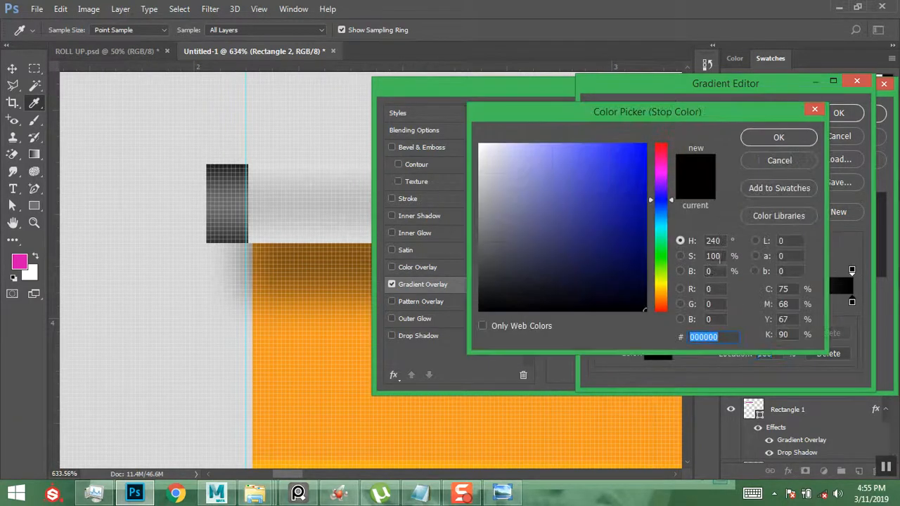
pyautogui.click(712, 272)
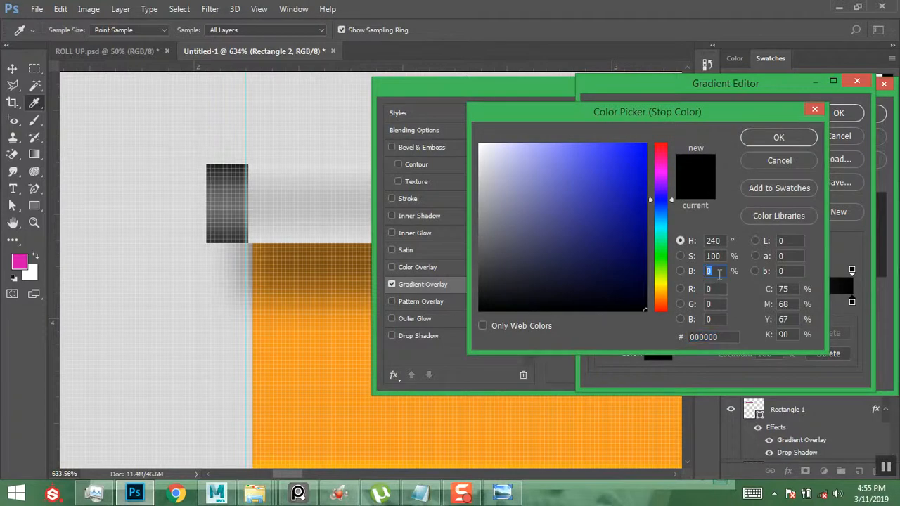
pyautogui.write('9')
pyautogui.press('Return')
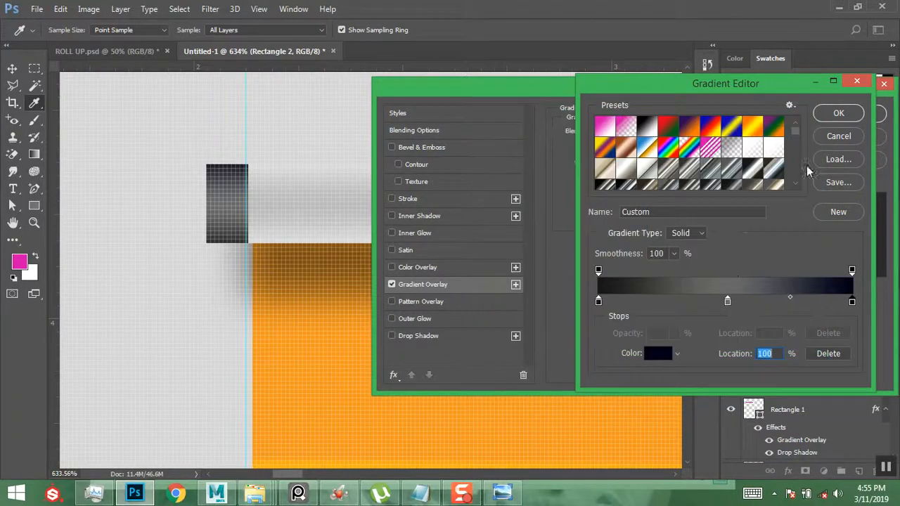
pyautogui.click(844, 113)
pyautogui.click(862, 118)
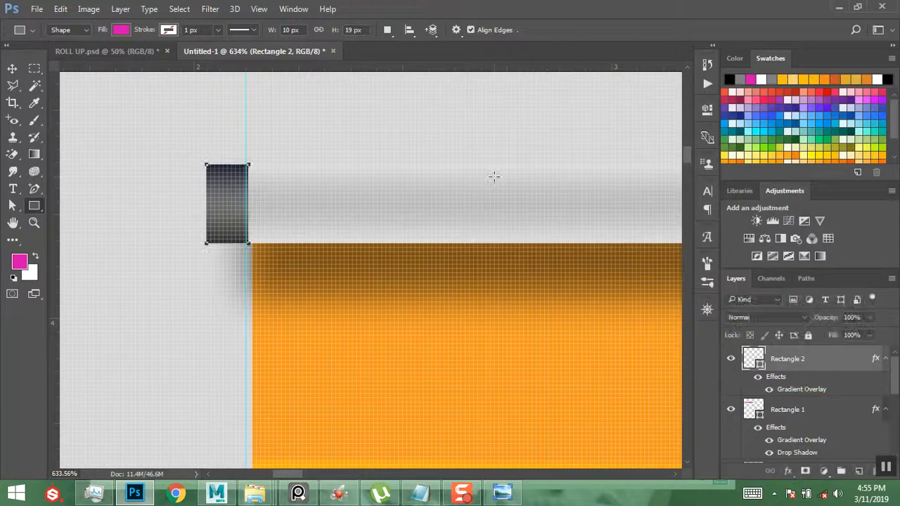
# - Clear all guides from the mockup document
pyautogui.hotkey('ctrl', '0')
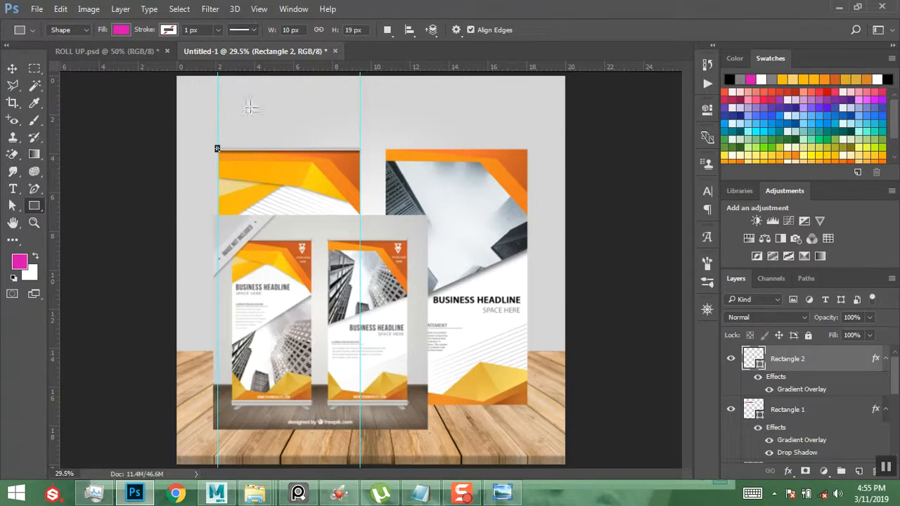
pyautogui.click(259, 9)
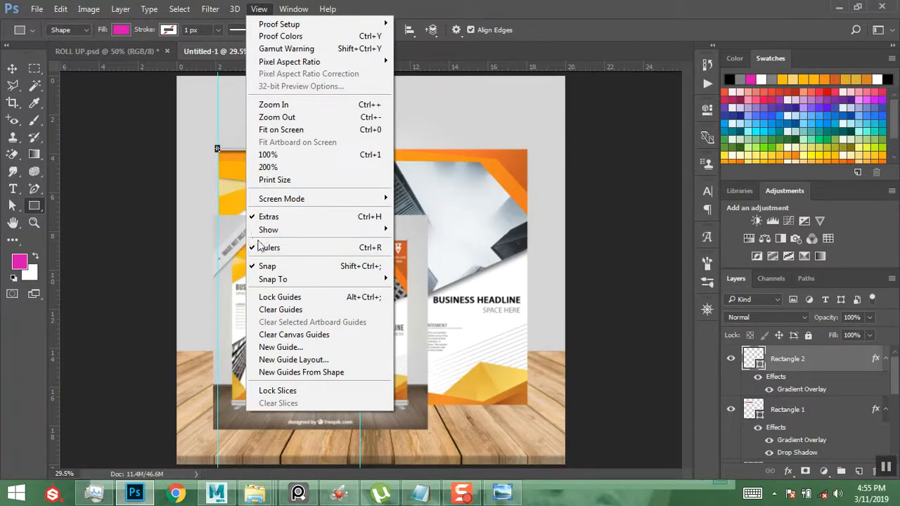
pyautogui.click(271, 310)
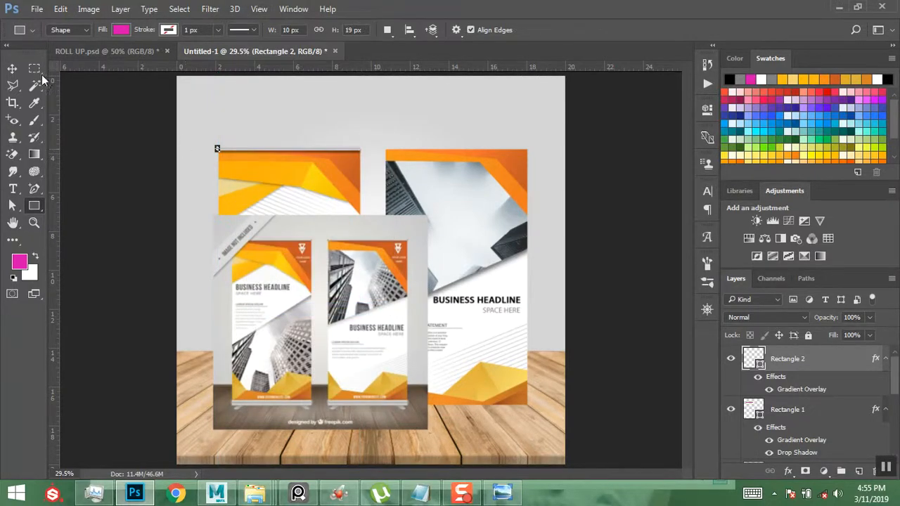
# - Duplicate the end cap and move the copy about 7.36 in horizontally onto the rail's right end
pyautogui.click(12, 68)
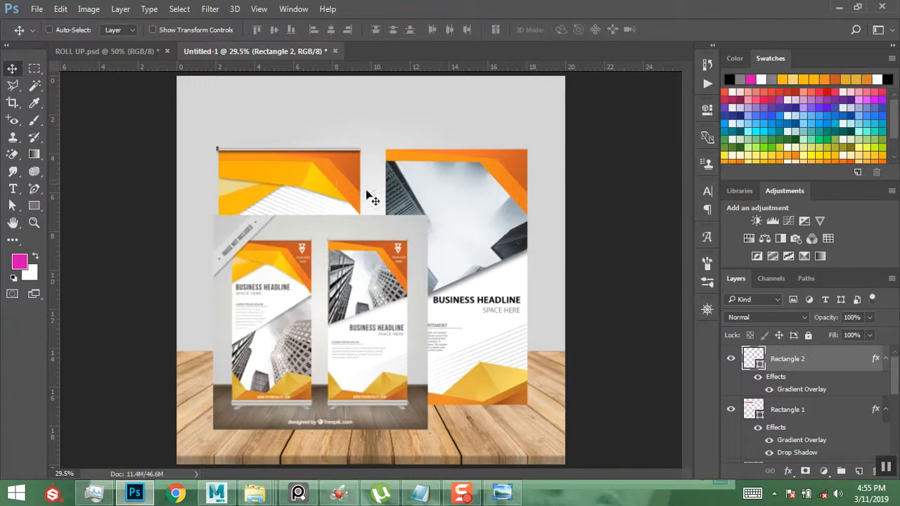
pyautogui.click(33, 222)
pyautogui.moveTo(180, 129); pyautogui.dragTo(387, 199)
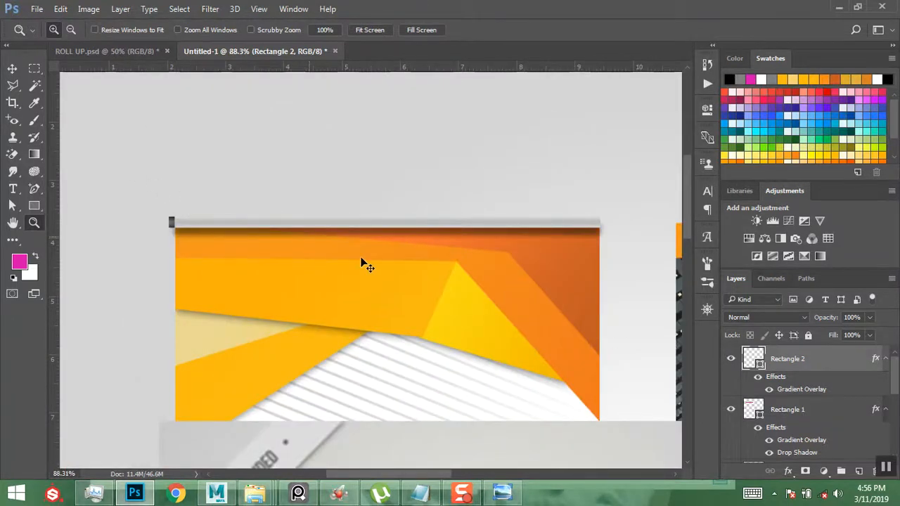
pyautogui.hotkey('ctrl', 'j')
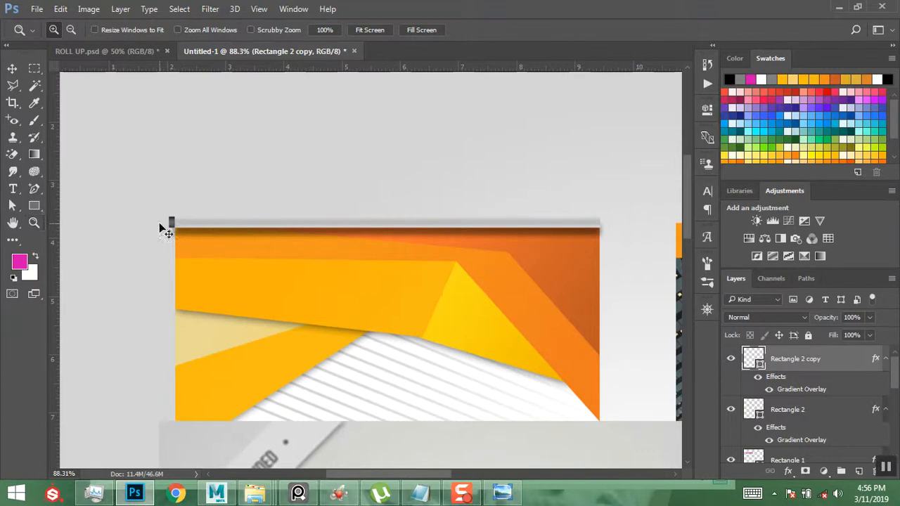
pyautogui.press('v')
pyautogui.moveTo(173, 223); pyautogui.dragTo(600, 261)
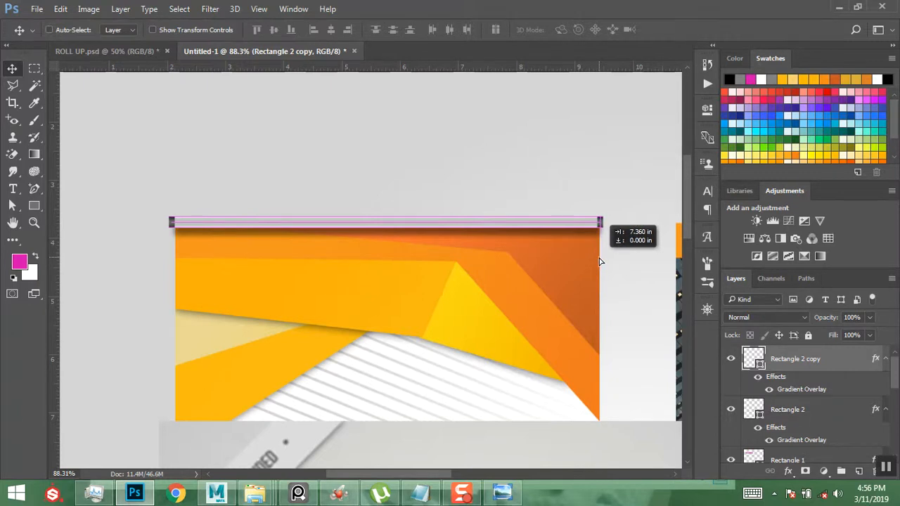
pyautogui.moveTo(599, 261); pyautogui.dragTo(599, 261)
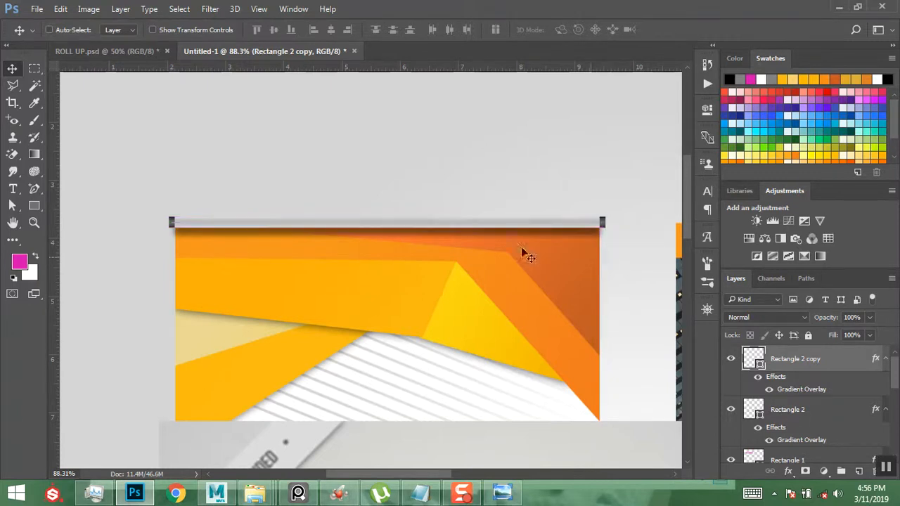
# - Switch to the reference image in Windows Photo Viewer and examine the banners' base rails and feet
pyautogui.scroll(-2, 394, 253)
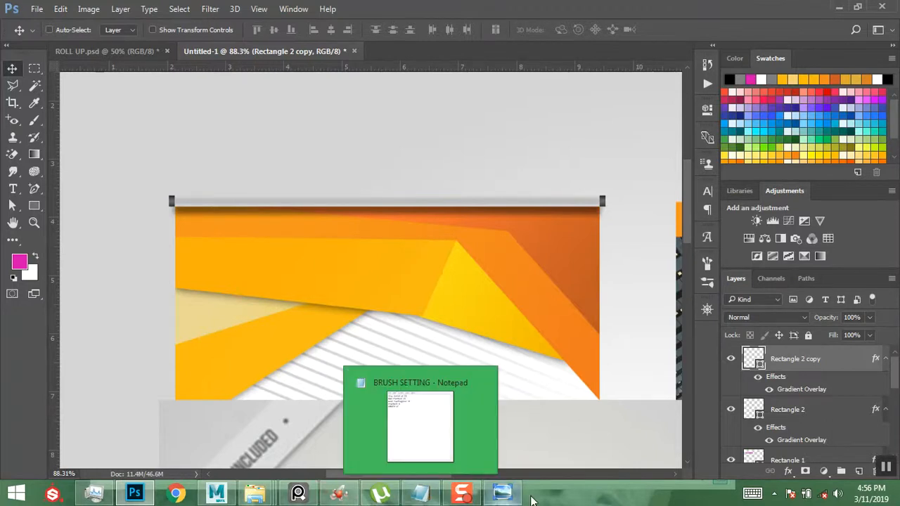
pyautogui.click(502, 493)
pyautogui.scroll(-3, 445, 335)
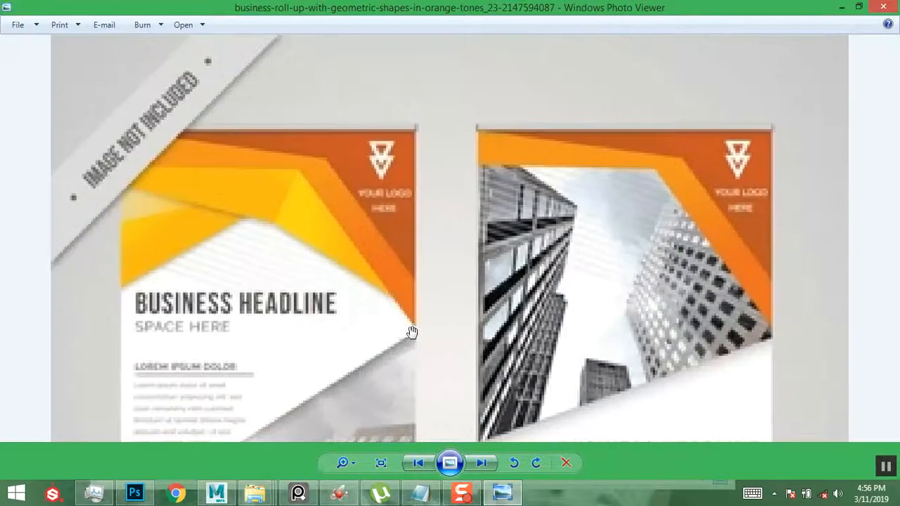
pyautogui.moveTo(426, 345); pyautogui.dragTo(438, 297)
pyautogui.moveTo(457, 350); pyautogui.dragTo(457, 286)
pyautogui.moveTo(464, 401); pyautogui.dragTo(491, 176)
pyautogui.moveTo(478, 273)
pyautogui.mouseDown()
pyautogui.moveTo(475, 245)
pyautogui.moveTo(474, 288)
pyautogui.mouseUp()
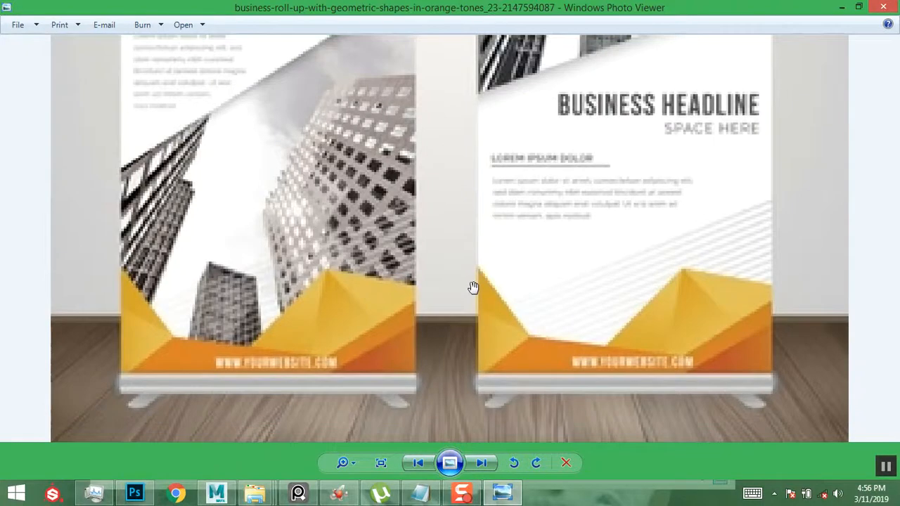
pyautogui.moveTo(444, 327); pyautogui.dragTo(386, 343)
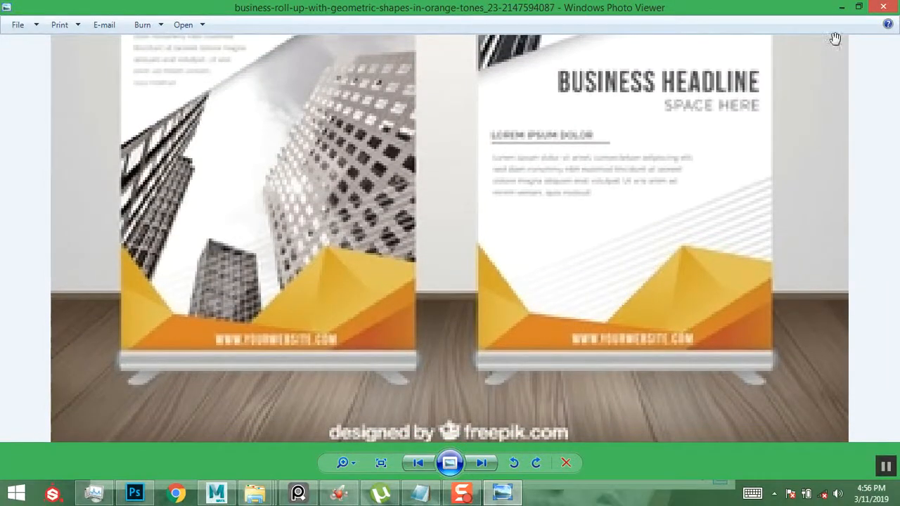
pyautogui.click(841, 8)
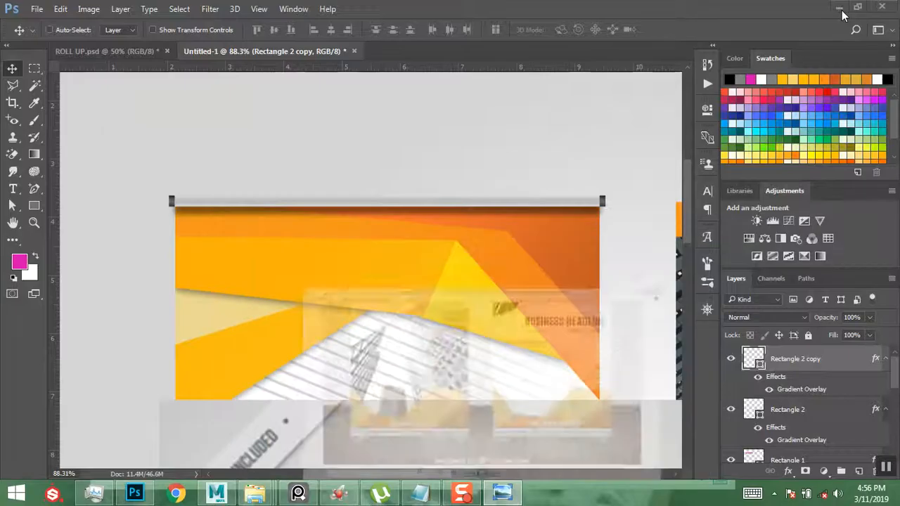
# - Move the placed reference image to the upper right corner of the canvas, uncovering the left banner
pyautogui.scroll(-5, 500, 280)
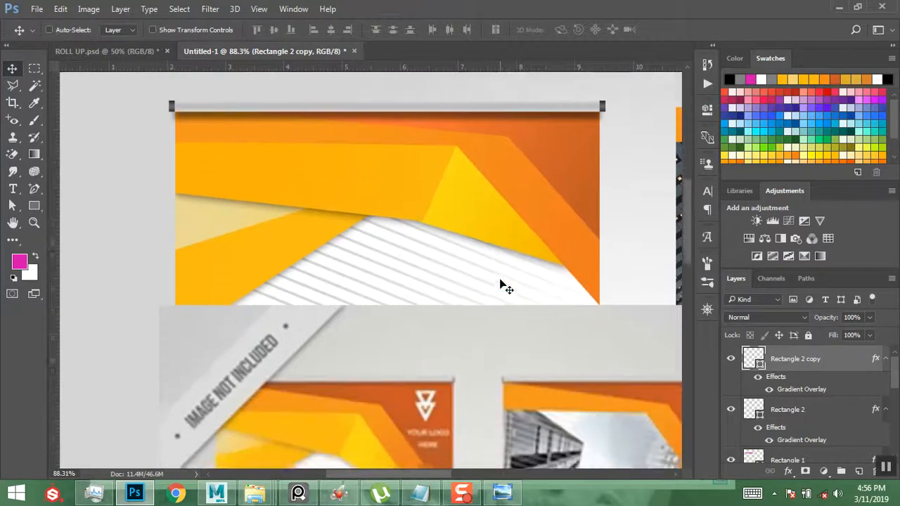
pyautogui.hotkey('ctrl', '0')
pyautogui.moveTo(334, 342); pyautogui.dragTo(503, 186)
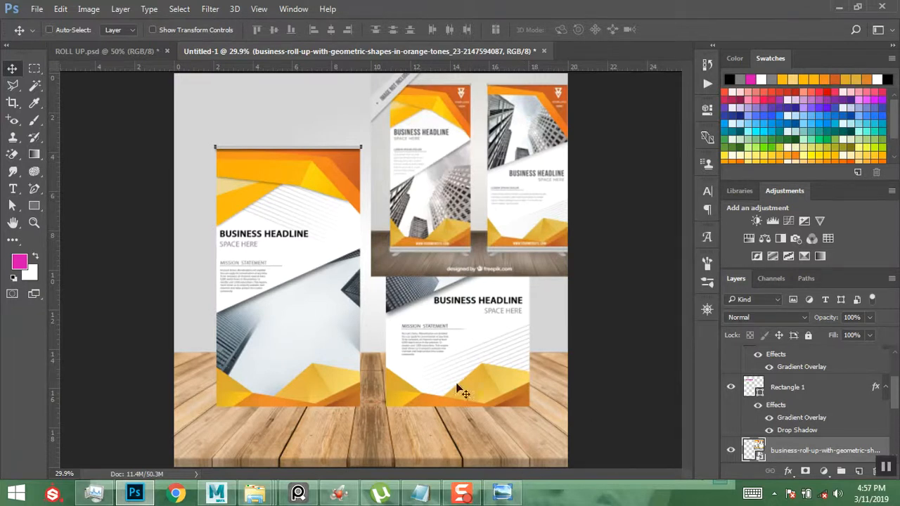
# - Add a new empty layer directly above the BG layer
pyautogui.scroll(-5, 778, 422)
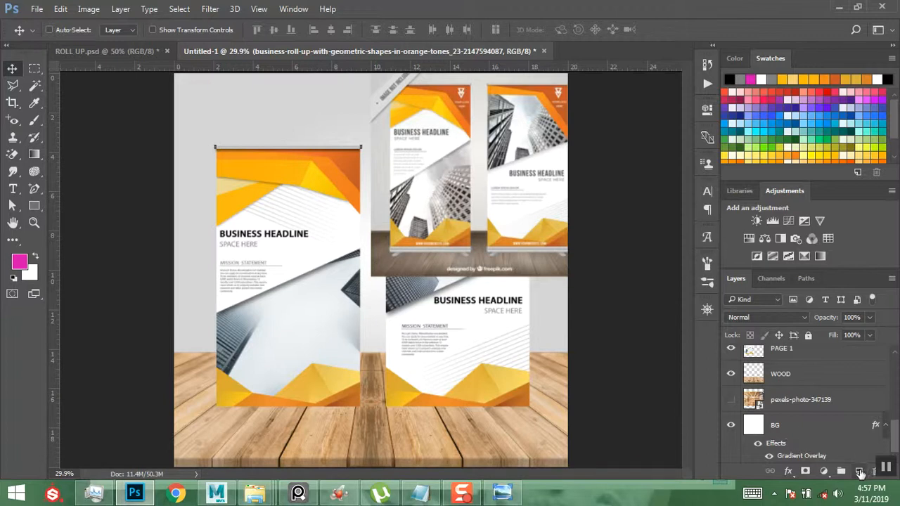
pyautogui.click(806, 421)
pyautogui.click(859, 471)
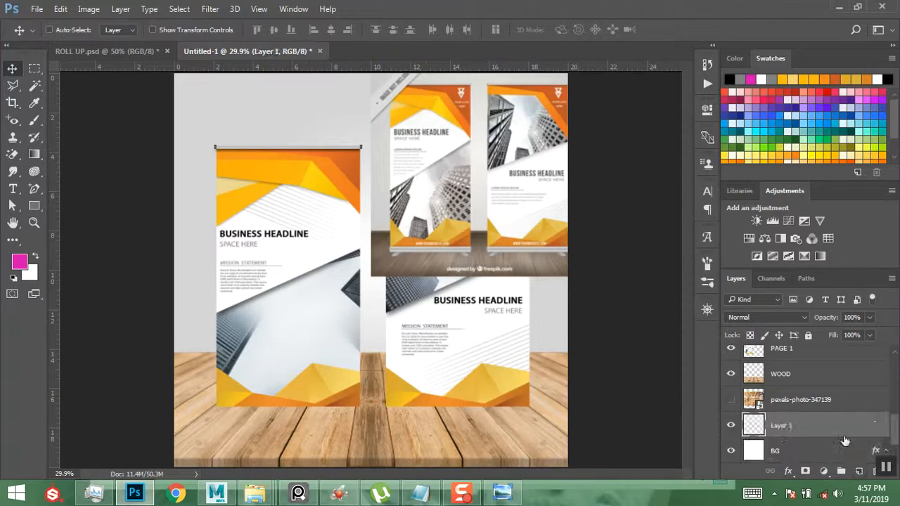
# - Set the foreground color to grey #9e9e9e and fill the new layer with it
pyautogui.click(19, 262)
pyautogui.click(424, 253)
pyautogui.moveTo(425, 253); pyautogui.dragTo(428, 209)
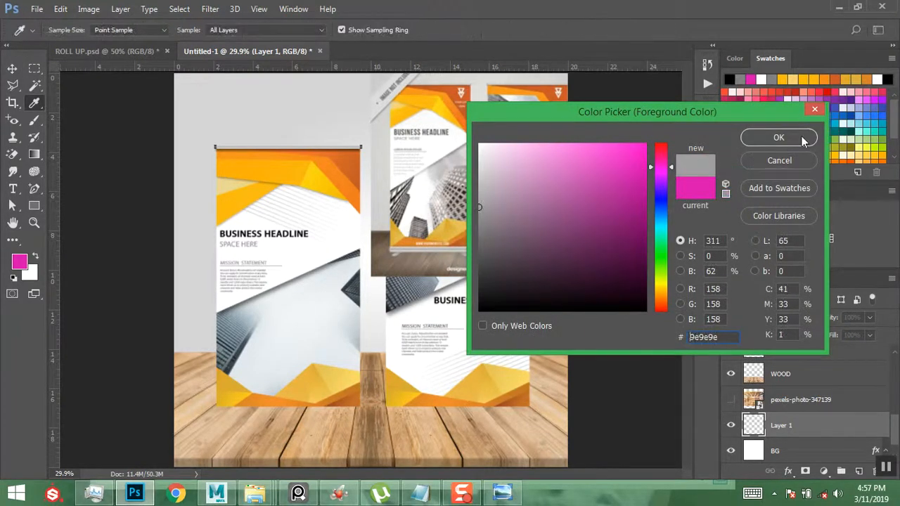
pyautogui.press('Return')
pyautogui.press('v')
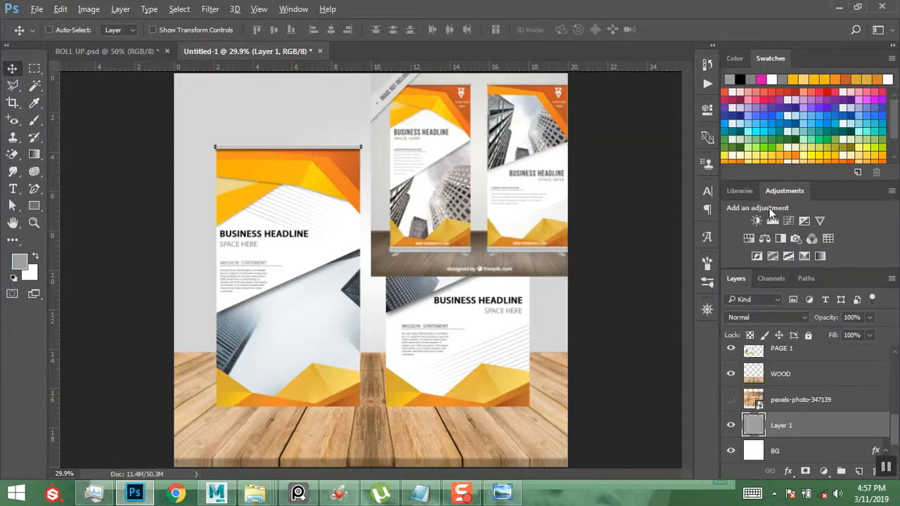
pyautogui.hotkey('alt', 'BackSpace')
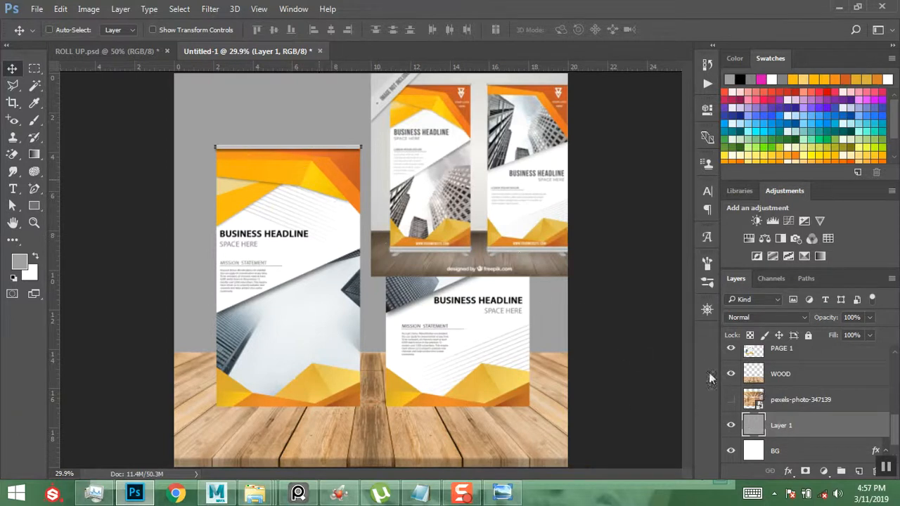
# - Select the rail's layer and collapse the effects lists of the rail and both end cap layers
pyautogui.press('ctrl')
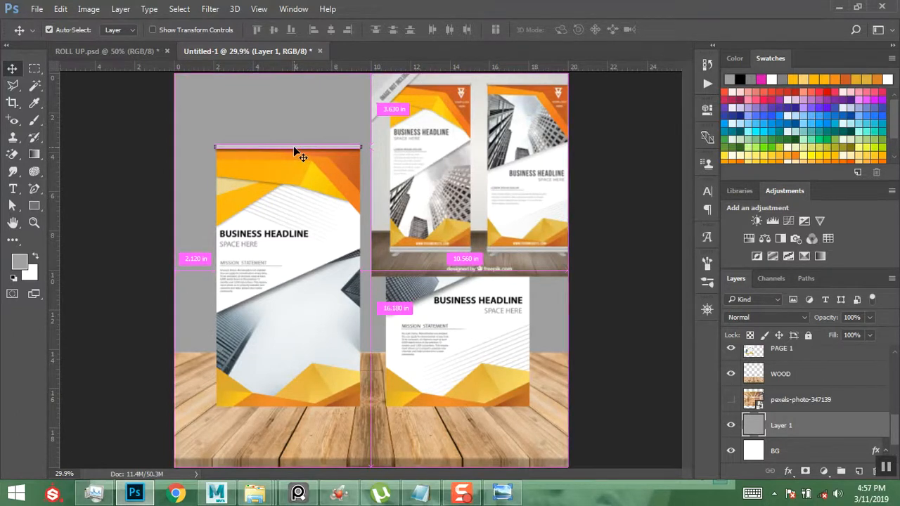
pyautogui.keyDown('ctrl'); pyautogui.click(293, 146); pyautogui.keyUp('ctrl')
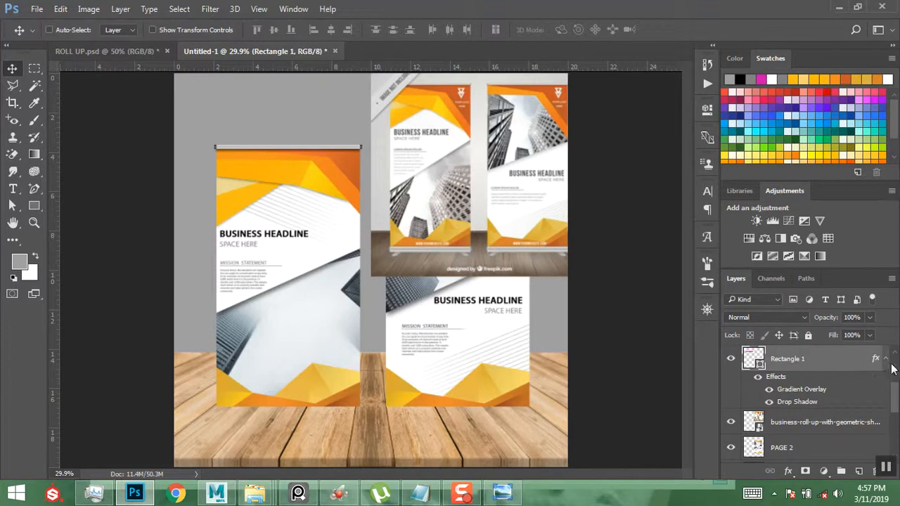
pyautogui.scroll(3, 890, 373)
pyautogui.moveTo(896, 385); pyautogui.dragTo(897, 354)
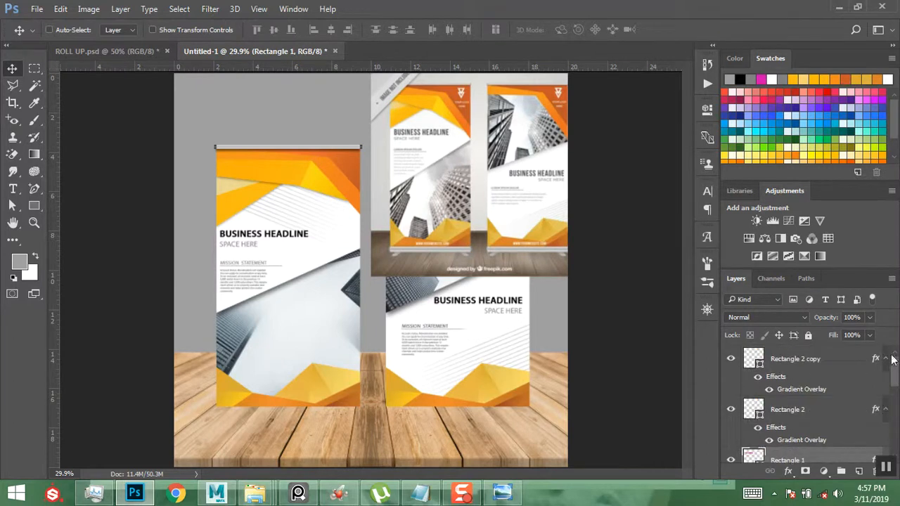
pyautogui.click(886, 359)
pyautogui.click(887, 384)
pyautogui.click(886, 410)
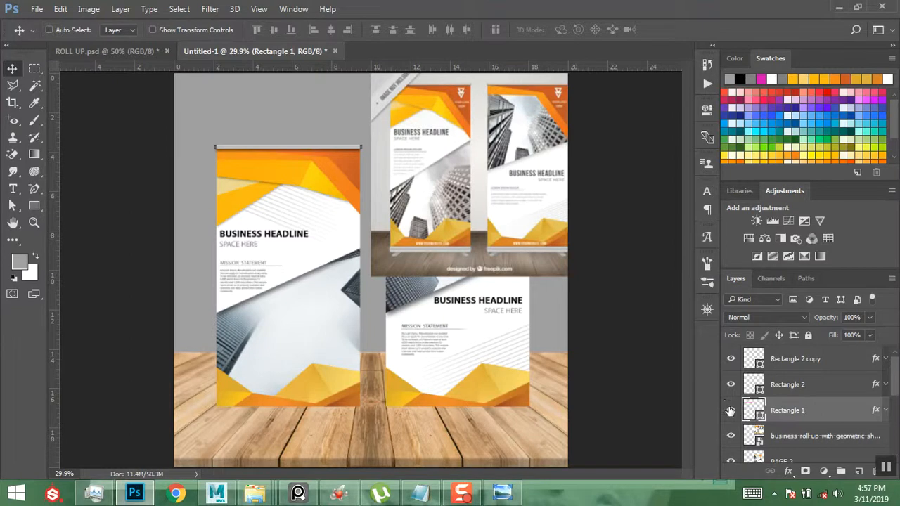
# - Rename the rail layer as LONG TOP
pyautogui.doubleClick(791, 411)
pyautogui.write('LONG TOP')
pyautogui.press('Return')
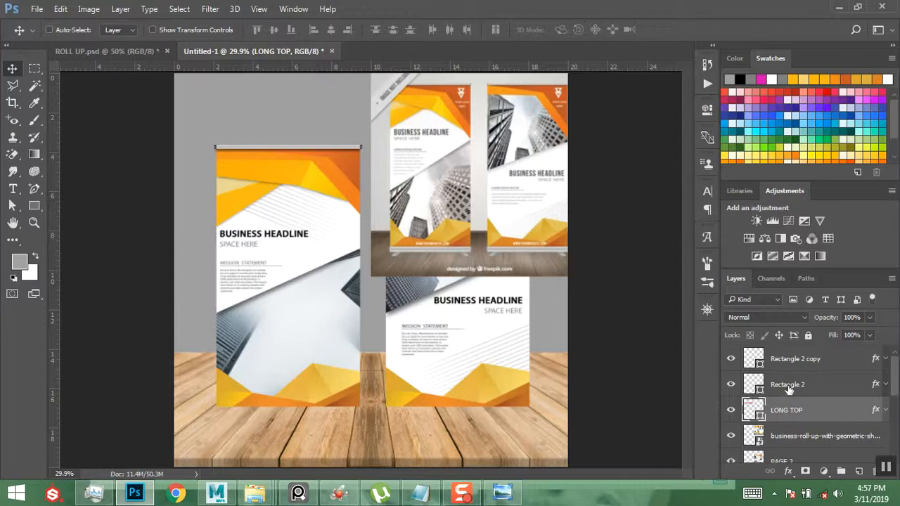
# - Rename both end cap layers as SIDERS
pyautogui.doubleClick(788, 385)
pyautogui.write('SIDERS')
pyautogui.press('Return')
pyautogui.doubleClick(787, 359)
pyautogui.write('SIDERS')
pyautogui.press('Return')
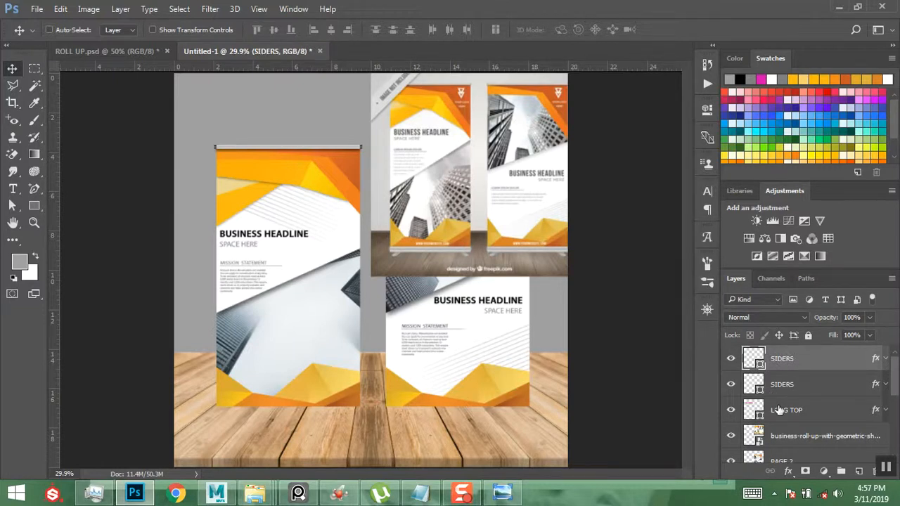
# - Group the LONG TOP rail layer with both SIDERS layers and name the group TOP HOLD
pyautogui.keyDown('shift'); pyautogui.click(779, 410); pyautogui.keyUp('shift')
pyautogui.hotkey('ctrl', 'g')
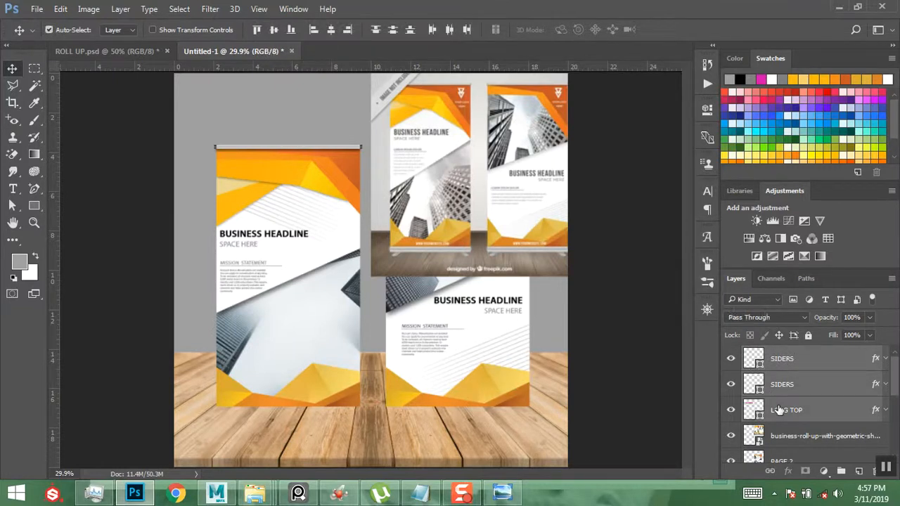
pyautogui.doubleClick(782, 354)
pyautogui.write('TOP')
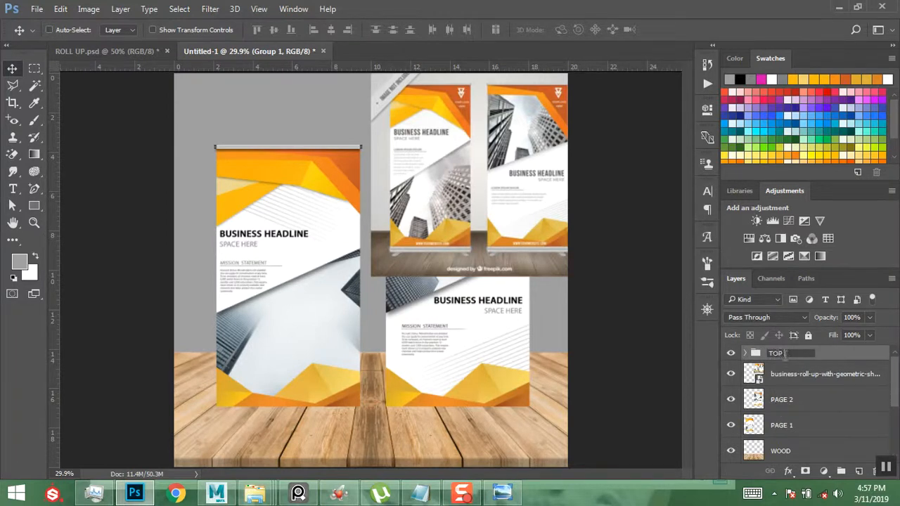
pyautogui.write(' HOLD')
pyautogui.press('Return')
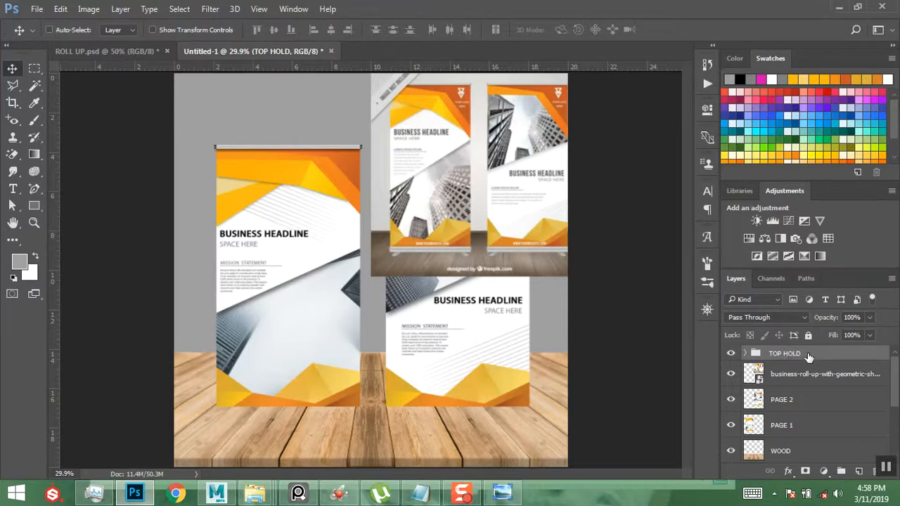
pyautogui.rightClick(808, 358)
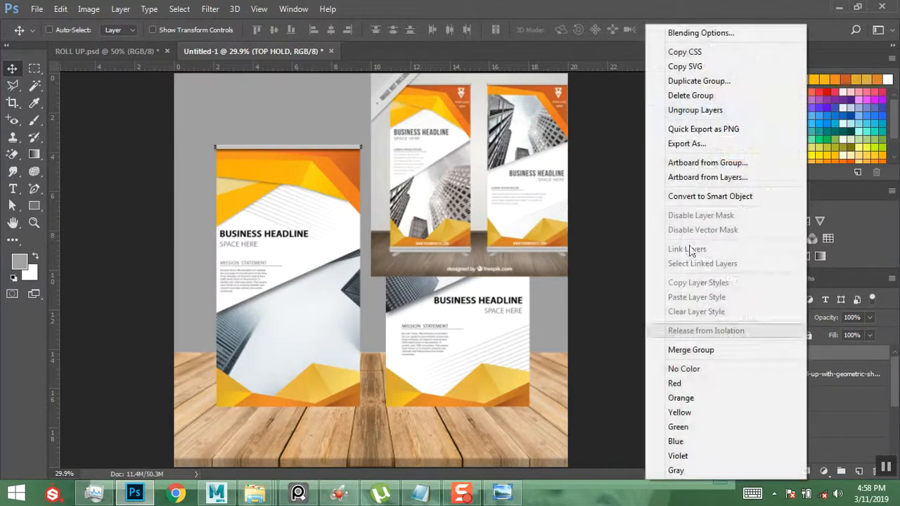
pyautogui.click(689, 82)
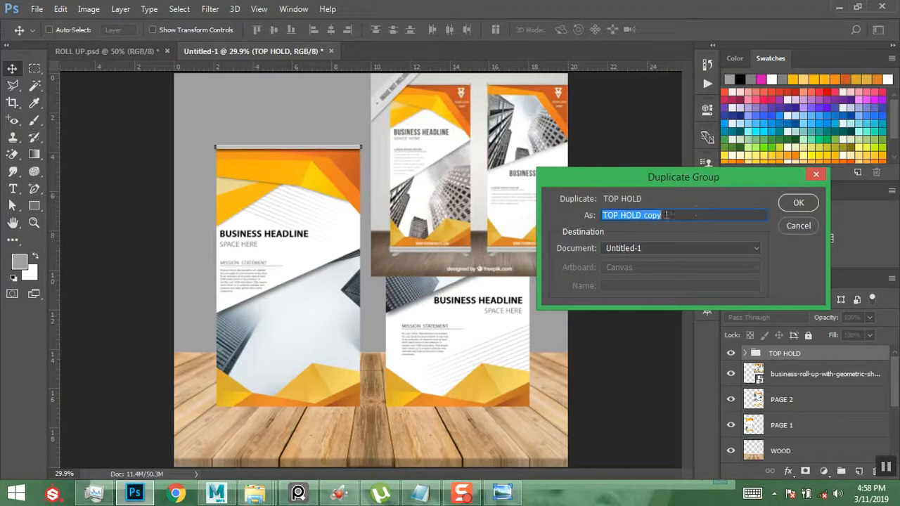
pyautogui.click(668, 215)
pyautogui.press('Escape')
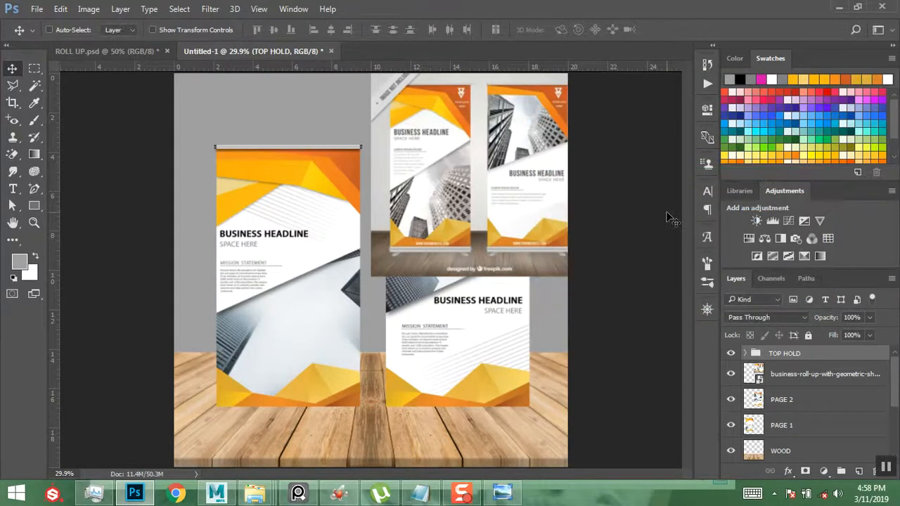
# - Duplicate the TOP HOLD group within the same document
pyautogui.rightClick(808, 353)
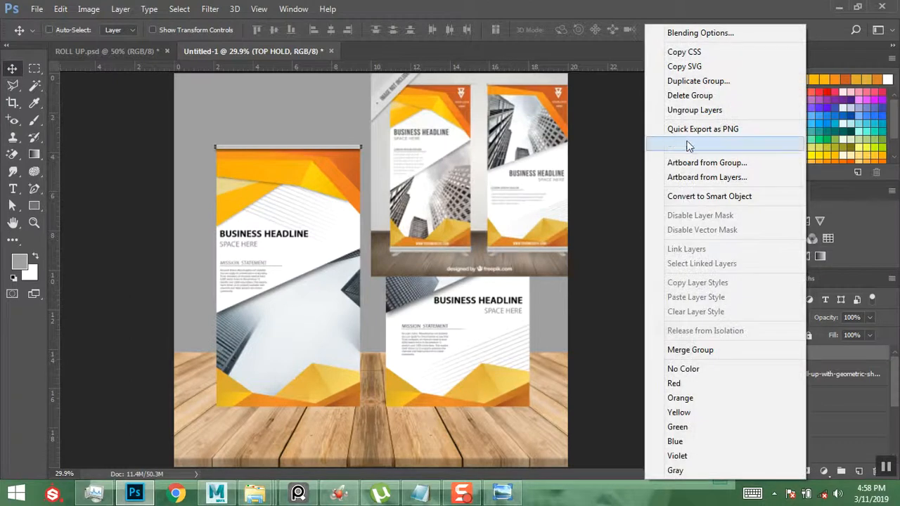
pyautogui.click(694, 81)
pyautogui.click(797, 204)
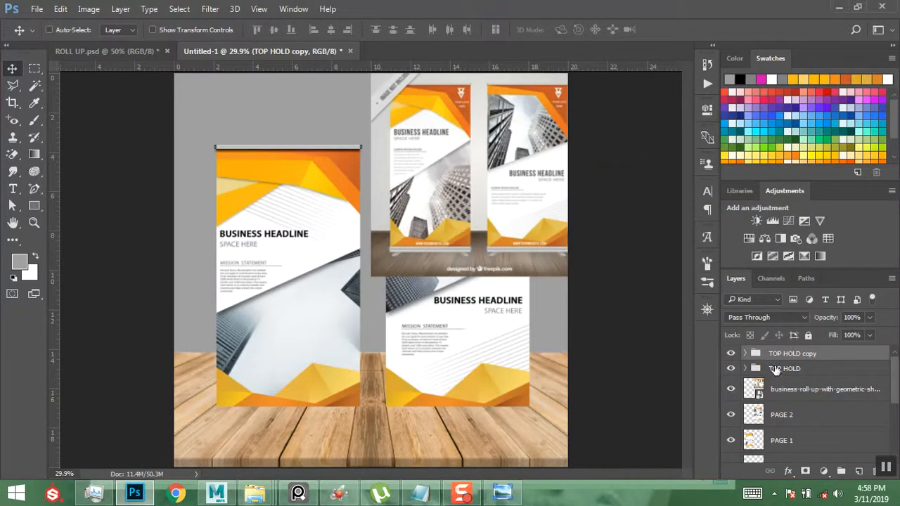
# - Rename the duplicated group as BOTTOM HOLD
pyautogui.click(779, 368)
pyautogui.doubleClick(790, 356)
pyautogui.click(821, 353)
pyautogui.press('BackSpace')
pyautogui.press('BackSpace')
pyautogui.press('BackSpace')
pyautogui.press('Delete')
pyautogui.press('Delete')
pyautogui.press('Delete')
pyautogui.press('Delete')
pyautogui.write('BOO')
pyautogui.press('BackSpace')
pyautogui.write('TTOM')
pyautogui.press('Return')
# - Move the BOTTOM HOLD group to the first banner's lower edge and stretch its height downward to about 195%
pyautogui.moveTo(268, 149); pyautogui.dragTo(274, 404)
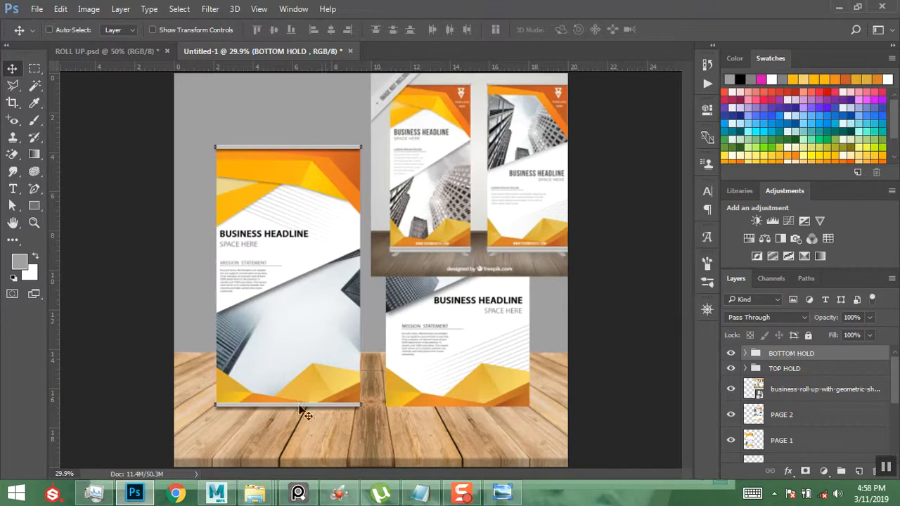
pyautogui.click(37, 223)
pyautogui.moveTo(302, 352); pyautogui.dragTo(400, 424)
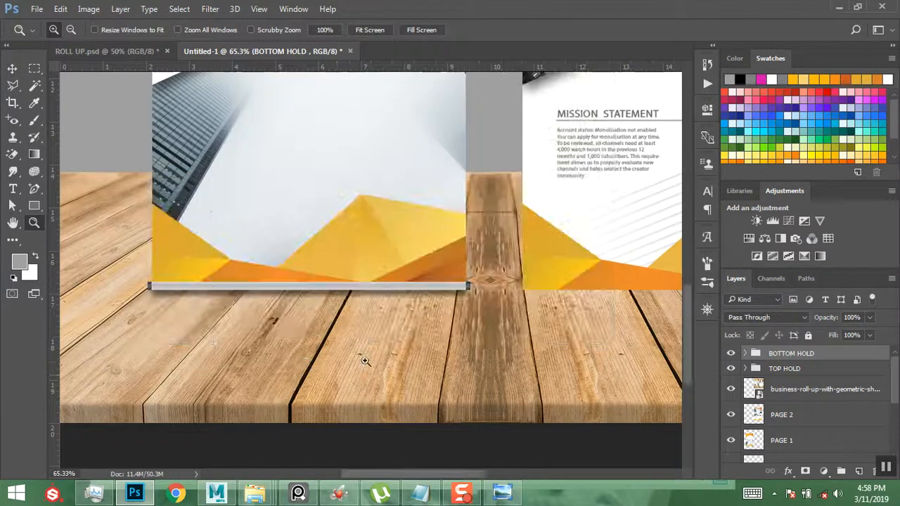
pyautogui.hotkey('ctrl', 't')
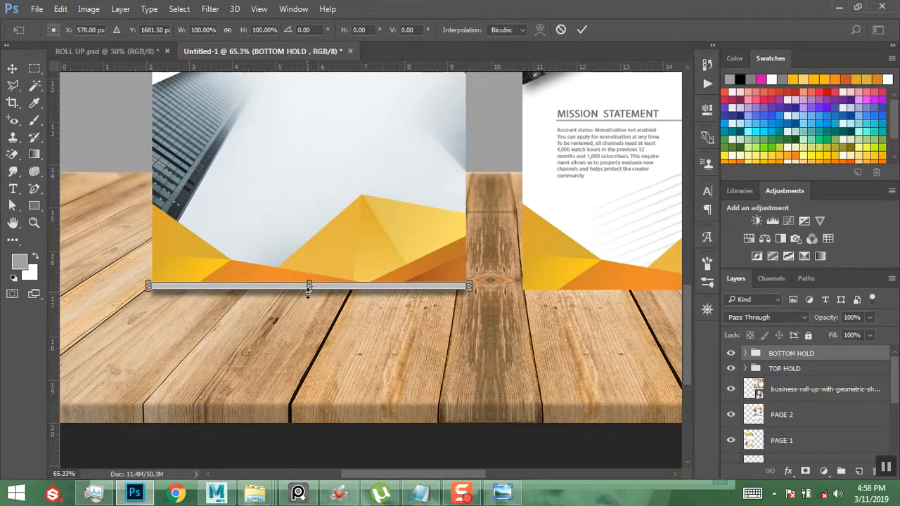
pyautogui.click(309, 295)
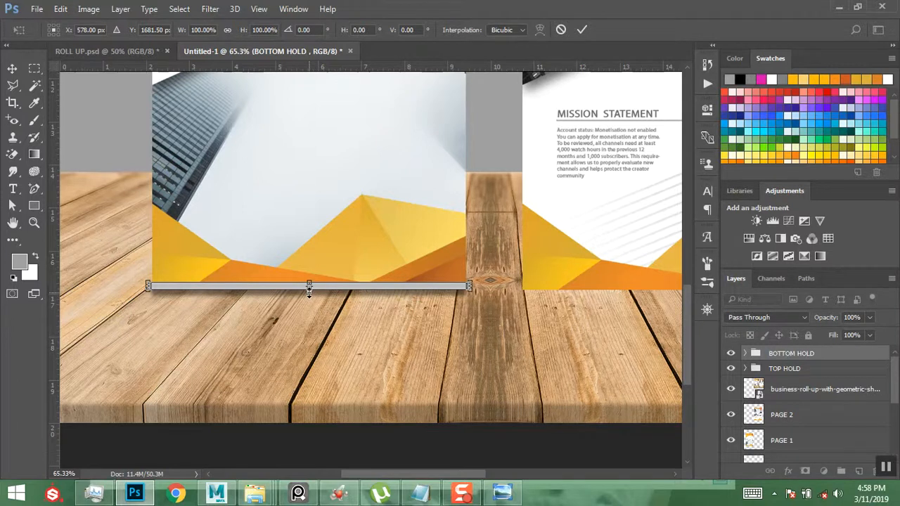
pyautogui.moveTo(309, 294); pyautogui.dragTo(309, 295)
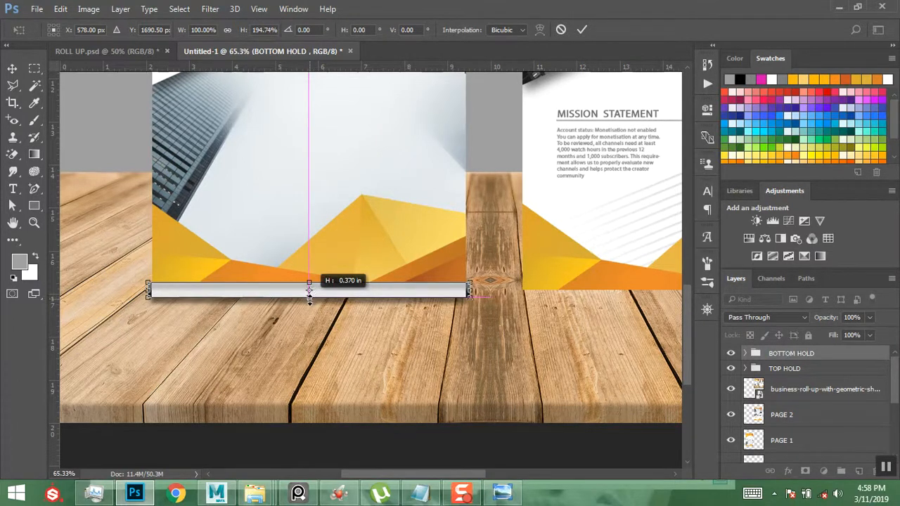
pyautogui.moveTo(309, 295)
pyautogui.mouseDown()
pyautogui.moveTo(309, 303)
pyautogui.moveTo(309, 295)
pyautogui.mouseUp()
pyautogui.click(35, 223)
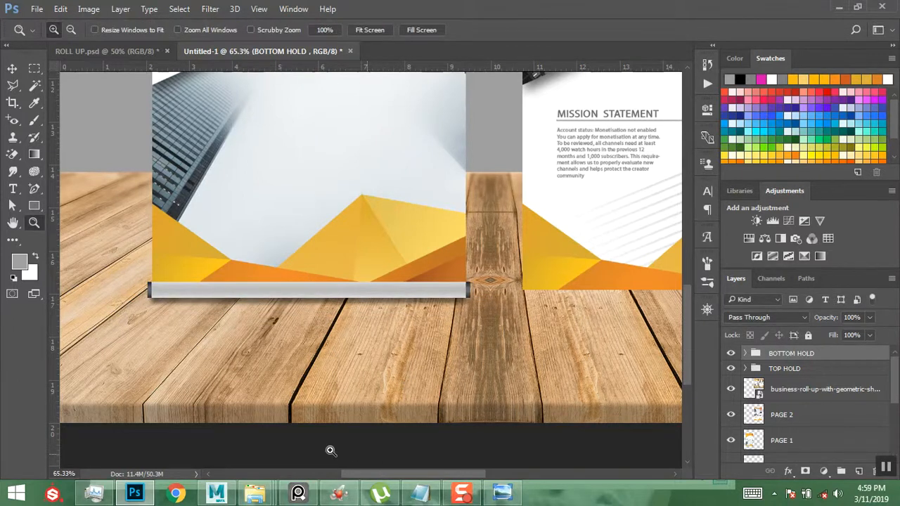
pyautogui.moveTo(253, 497)
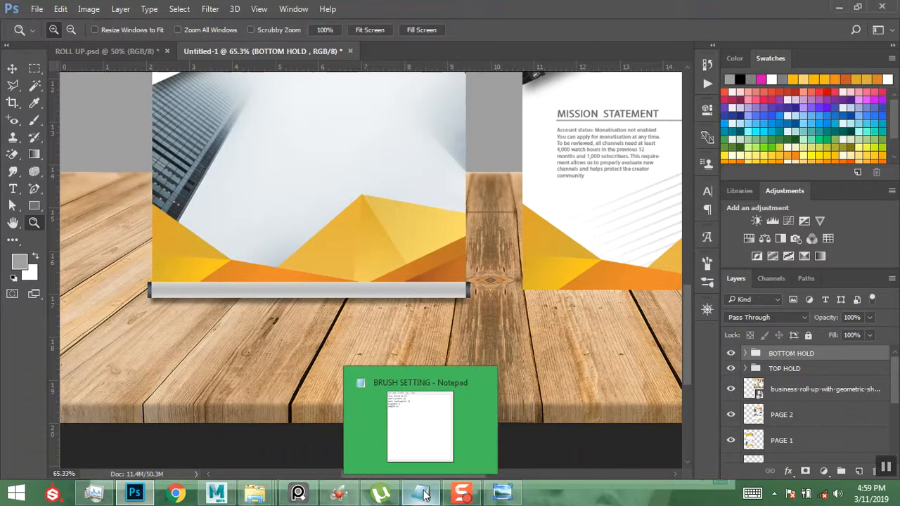
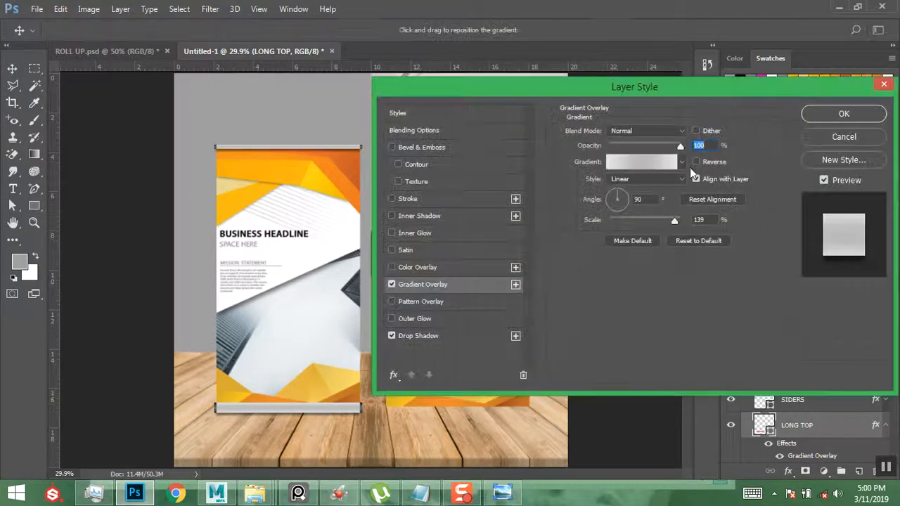
pyautogui.click(415, 336)
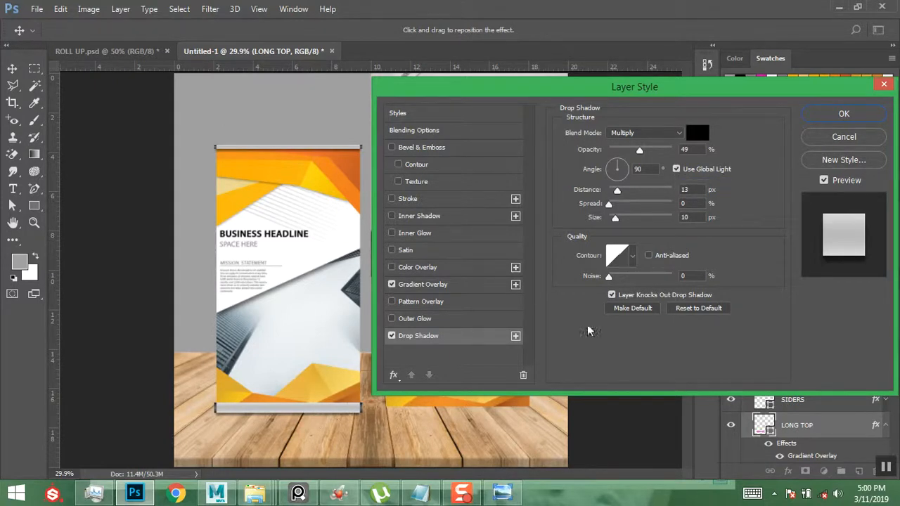
pyautogui.moveTo(296, 410); pyautogui.dragTo(294, 403)
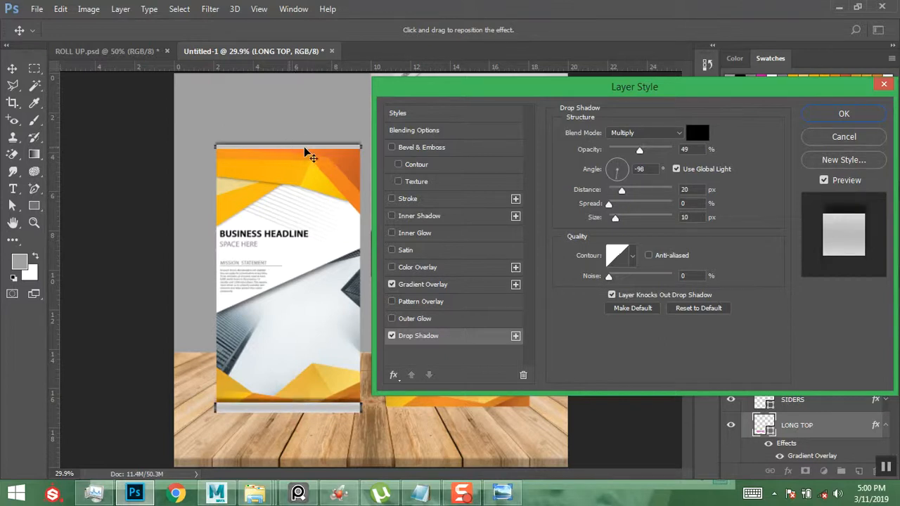
pyautogui.click(821, 139)
pyautogui.press('Return')
# - Turn off global light for the bottom rail's drop shadow and set its angle to -90°, distance 17 px and size 13 px
pyautogui.scroll(-2, 809, 421)
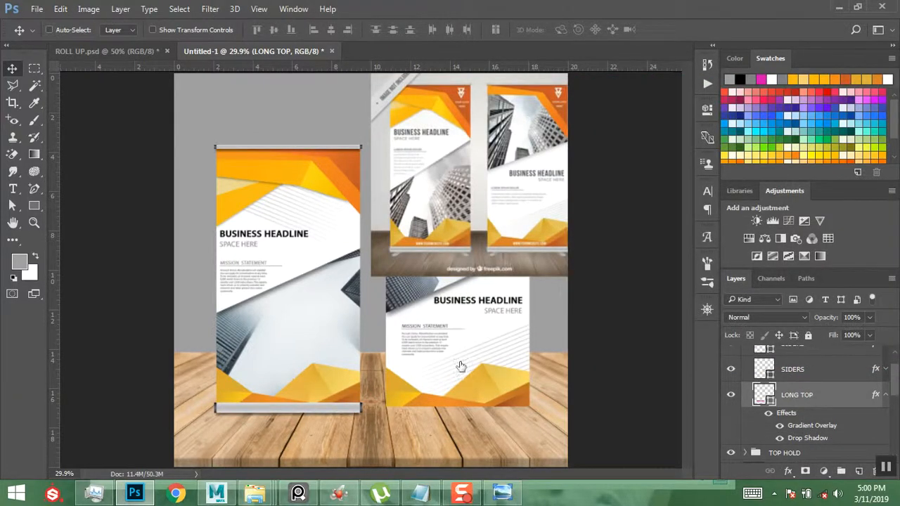
pyautogui.click(674, 171)
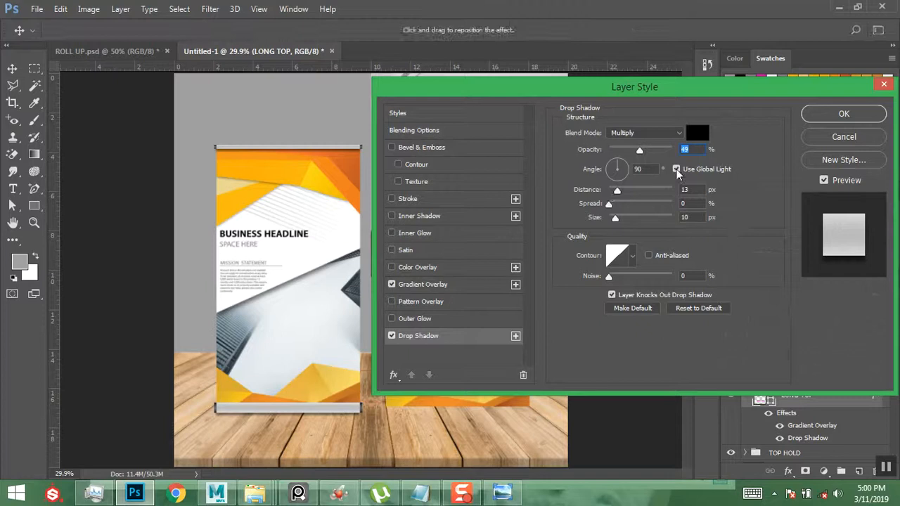
pyautogui.moveTo(304, 416); pyautogui.dragTo(307, 413)
pyautogui.moveTo(616, 218); pyautogui.dragTo(616, 219)
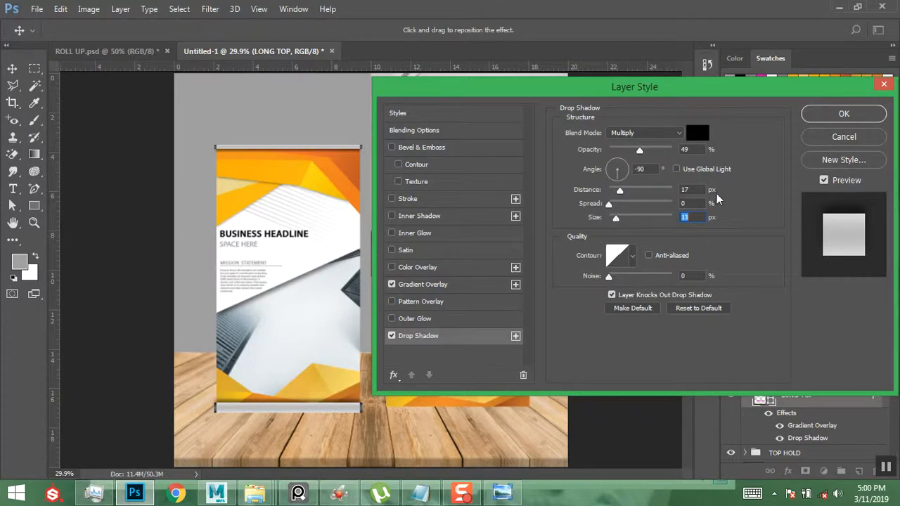
pyautogui.click(844, 113)
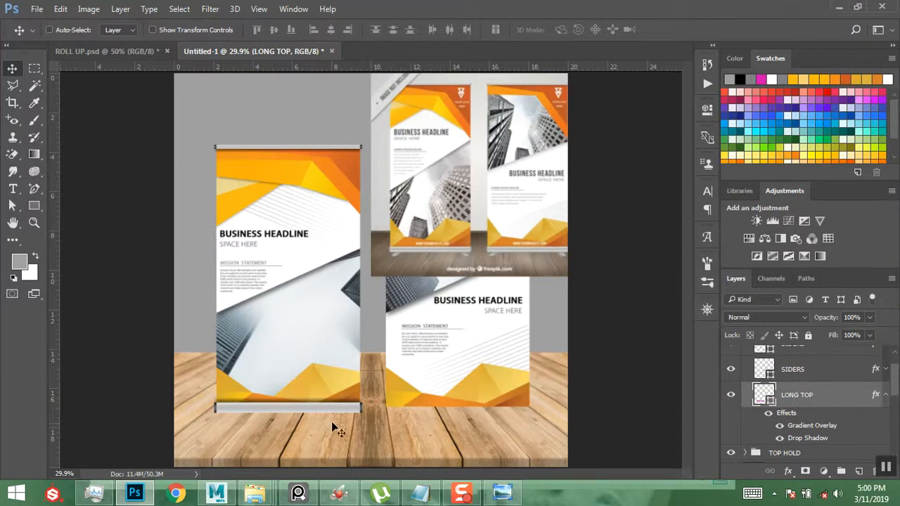
# - Duplicate the bottom rail's LONG TOP layer and delete the drop shadow effect from the copy
pyautogui.click(35, 221)
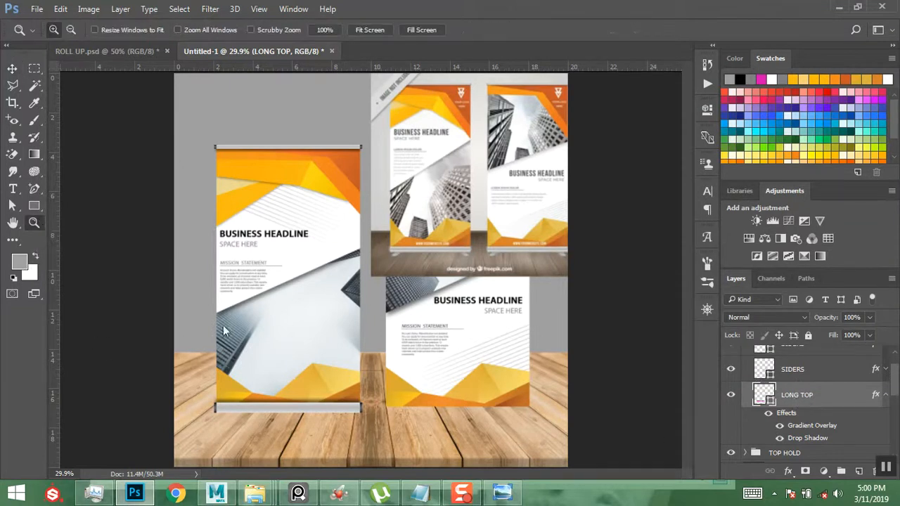
pyautogui.moveTo(181, 364); pyautogui.dragTo(388, 438)
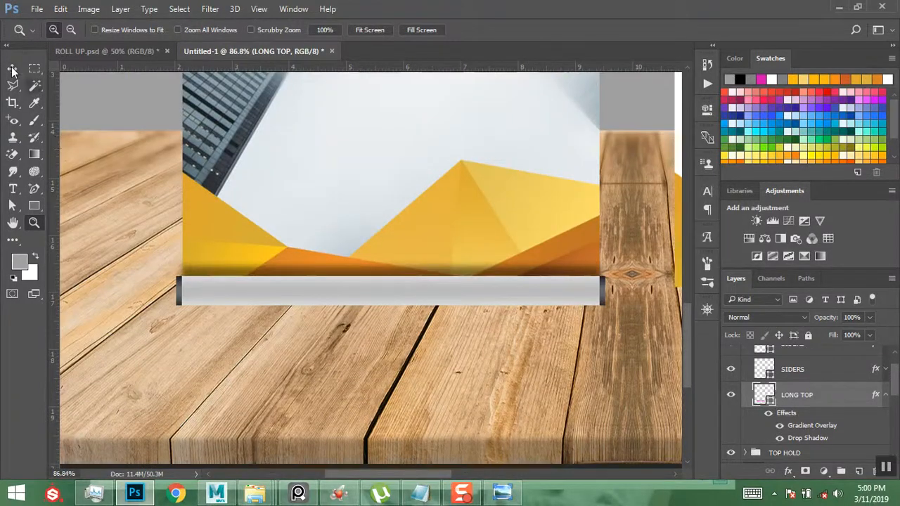
pyautogui.click(12, 69)
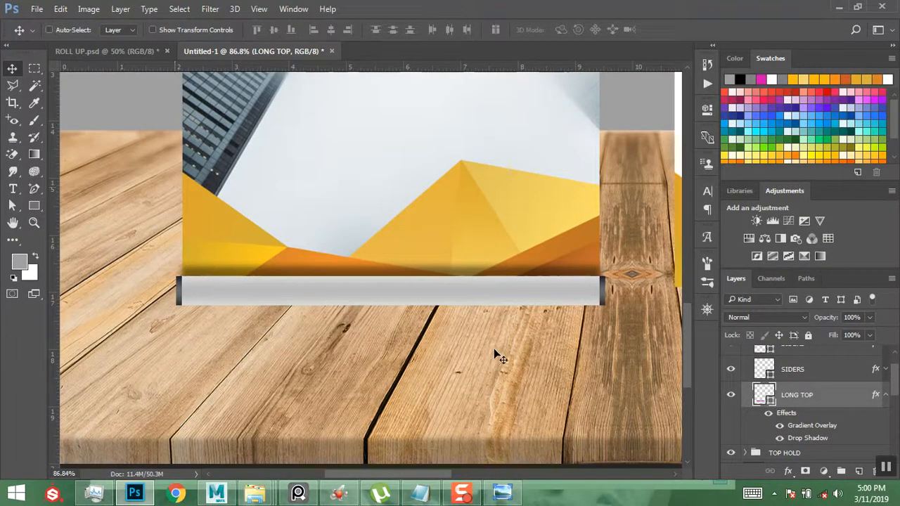
pyautogui.click(886, 396)
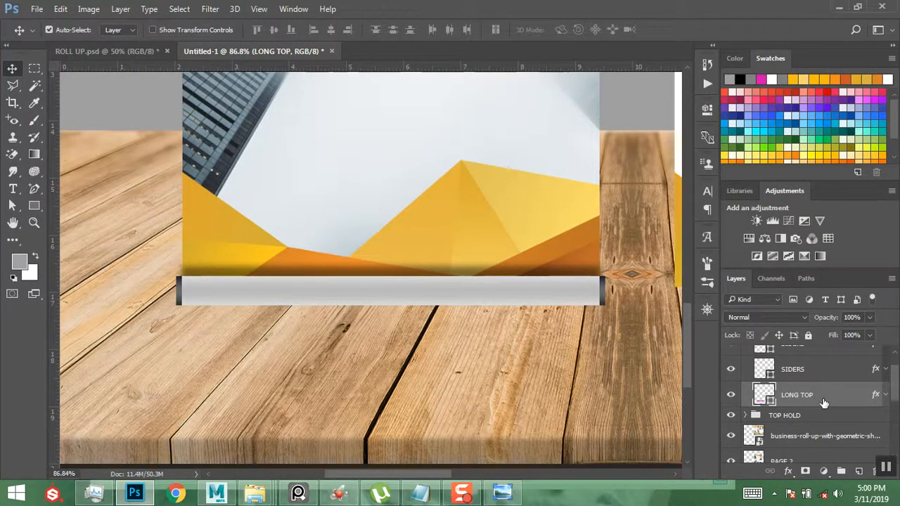
pyautogui.hotkey('ctrl', 'j')
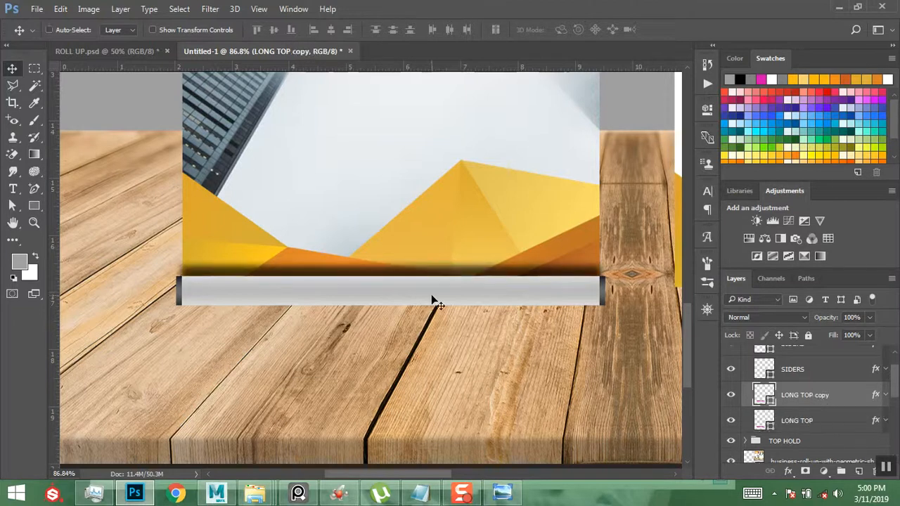
pyautogui.click(885, 397)
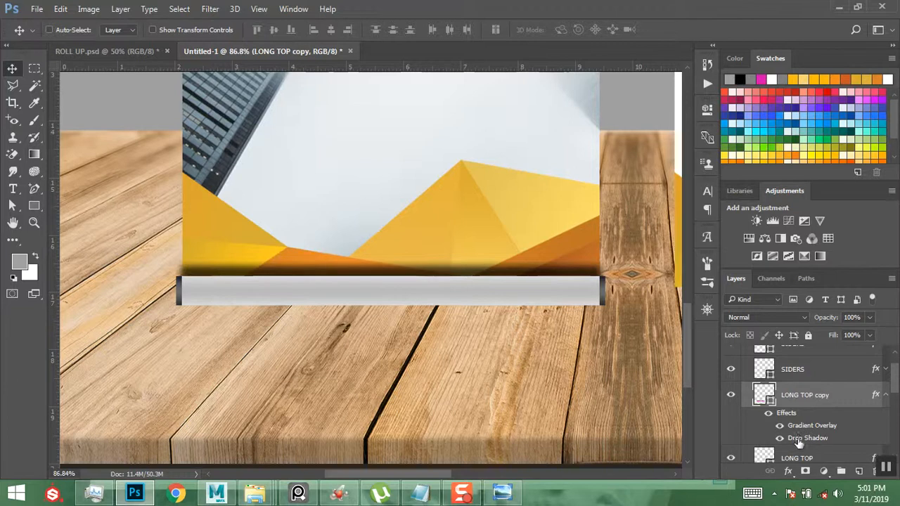
pyautogui.moveTo(801, 441); pyautogui.dragTo(858, 470)
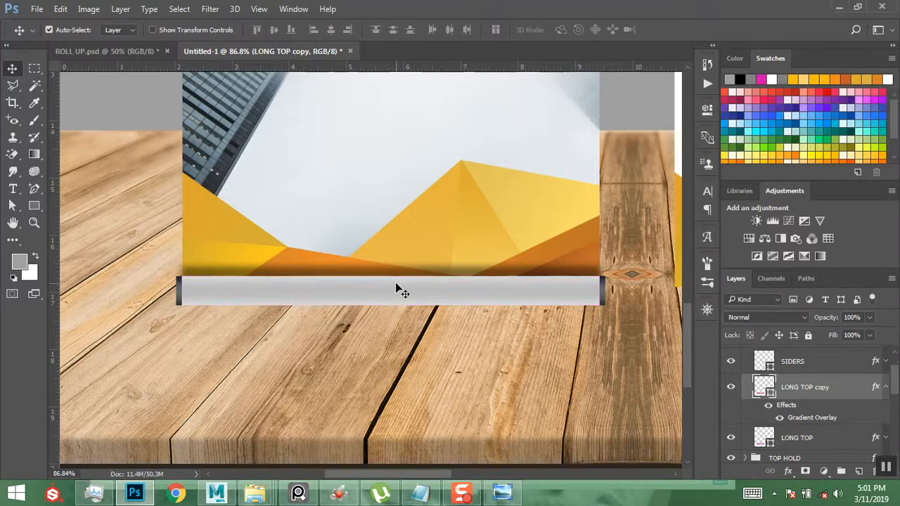
# - Shrink the rail copy's height to about 37%, keeping it along the rail's upper edge, and collapse its effects list
pyautogui.hotkey('ctrl', 't')
pyautogui.moveTo(391, 304); pyautogui.dragTo(391, 283)
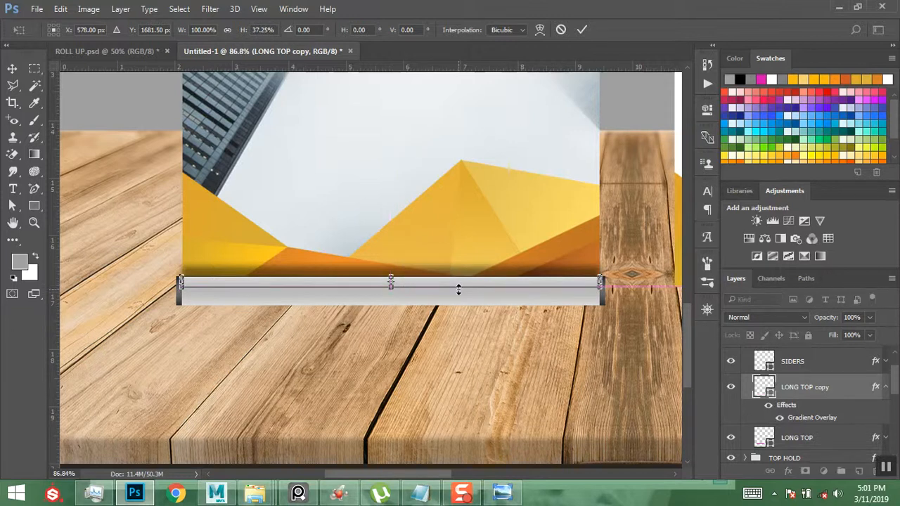
pyautogui.press('Return')
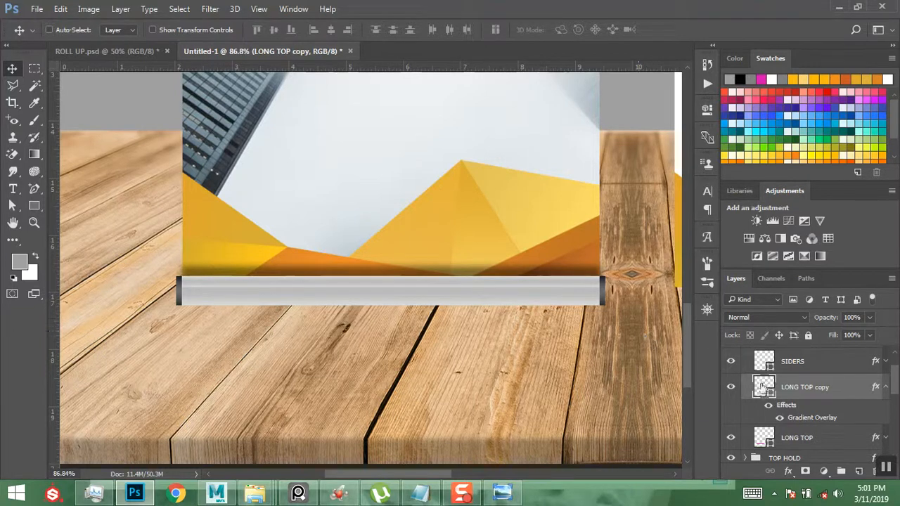
pyautogui.click(885, 389)
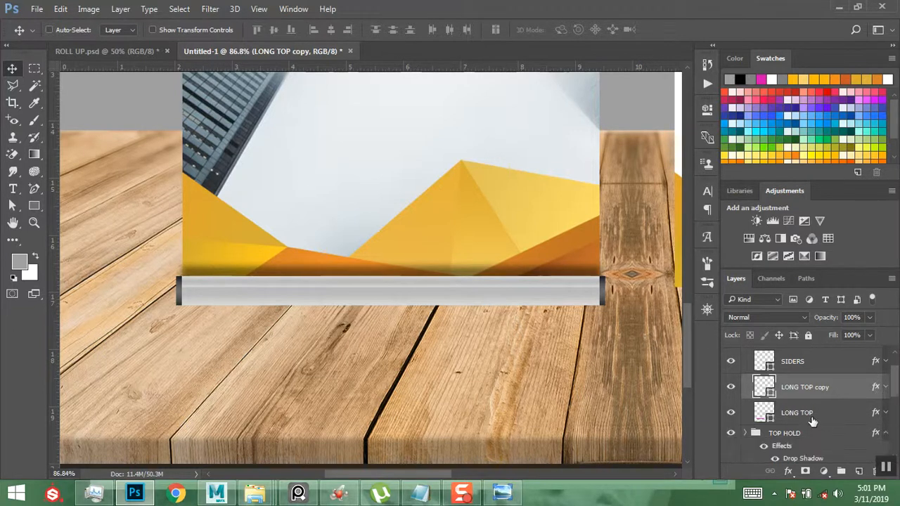
# - Turn off the gradient overlay on the bottom rail's LONG TOP layer and enable a color overlay instead
pyautogui.click(813, 420)
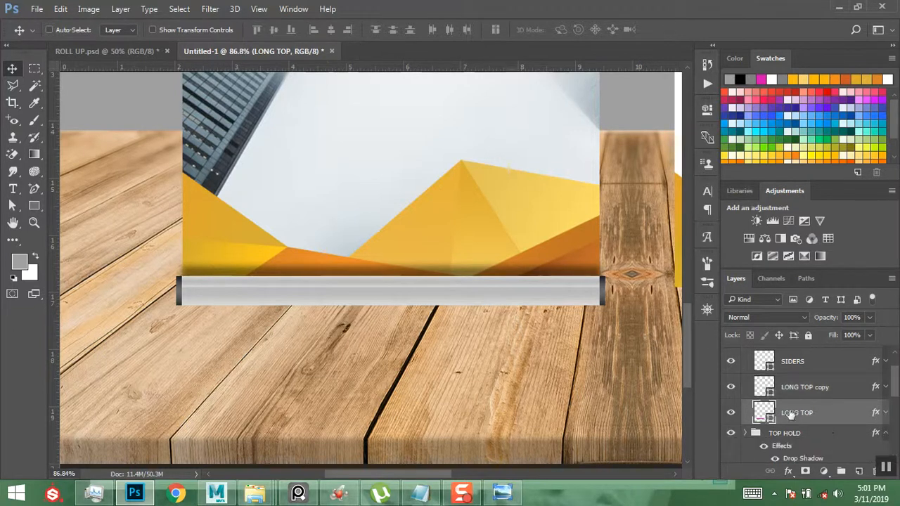
pyautogui.click(885, 413)
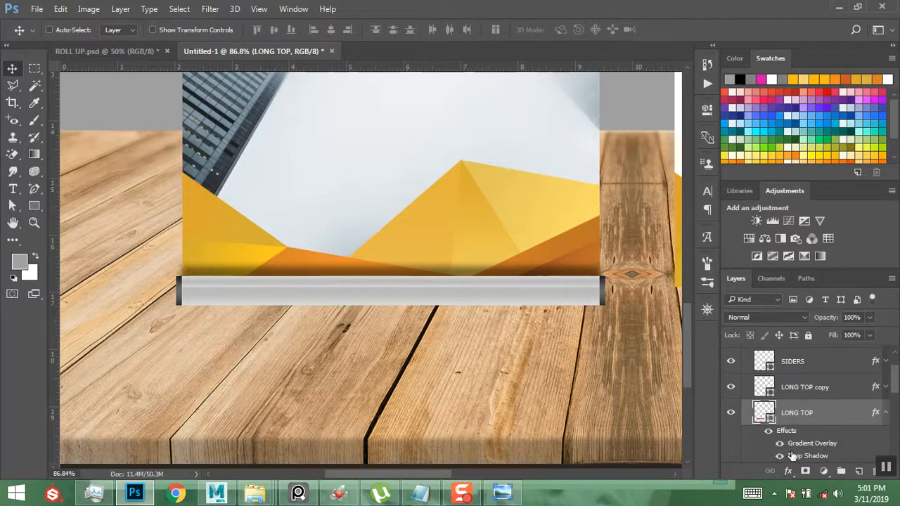
pyautogui.doubleClick(809, 444)
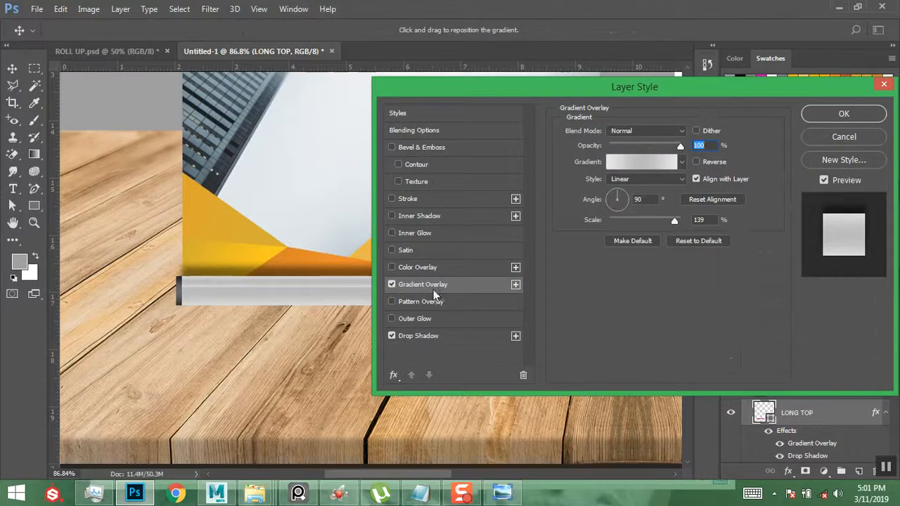
pyautogui.click(392, 284)
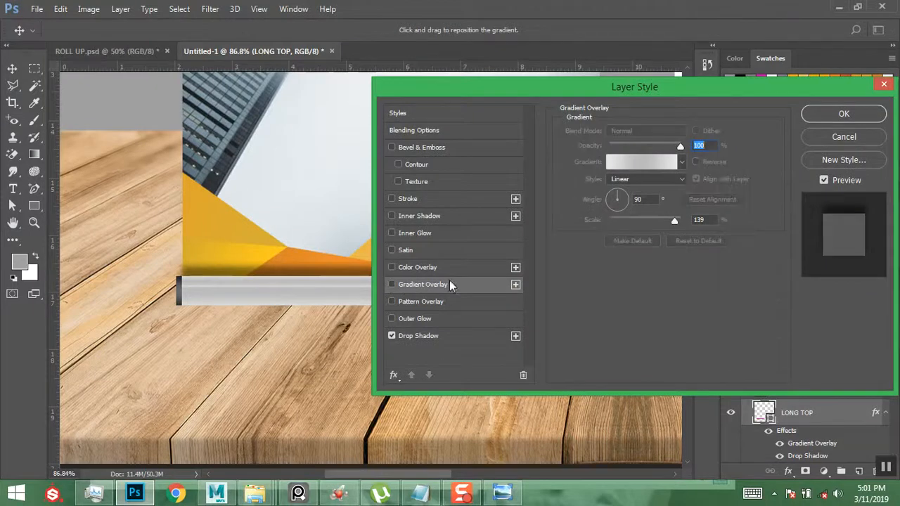
pyautogui.click(392, 284)
pyautogui.click(391, 280)
pyautogui.click(391, 269)
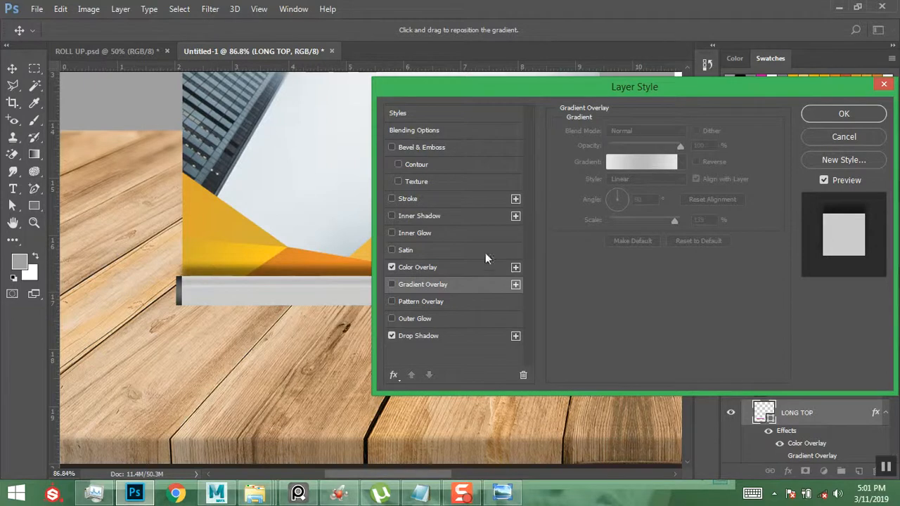
# - Set the LONG TOP layer's overlay color to a darker neutral grey and apply the layer style
pyautogui.click(428, 268)
pyautogui.click(696, 131)
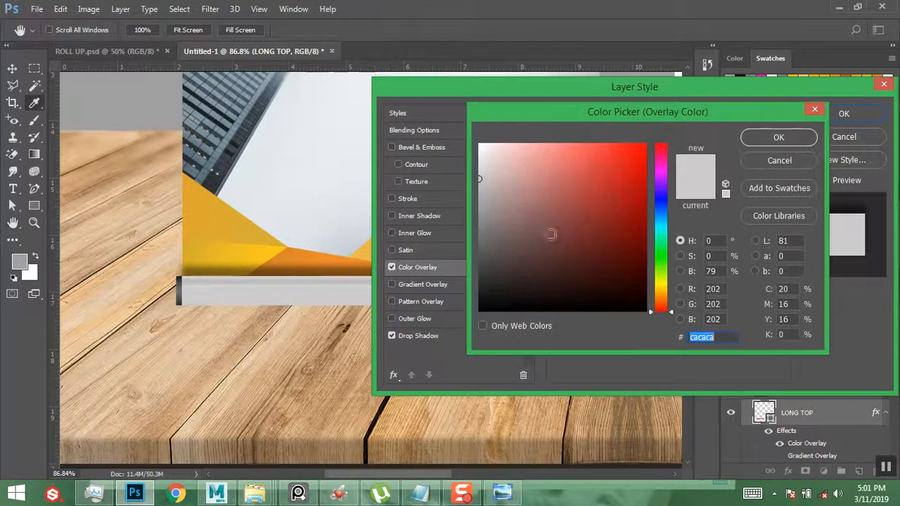
pyautogui.moveTo(486, 216)
pyautogui.mouseDown()
pyautogui.moveTo(458, 211)
pyautogui.moveTo(477, 206)
pyautogui.moveTo(486, 187)
pyautogui.moveTo(468, 185)
pyautogui.moveTo(469, 211)
pyautogui.mouseUp()
pyautogui.click(773, 137)
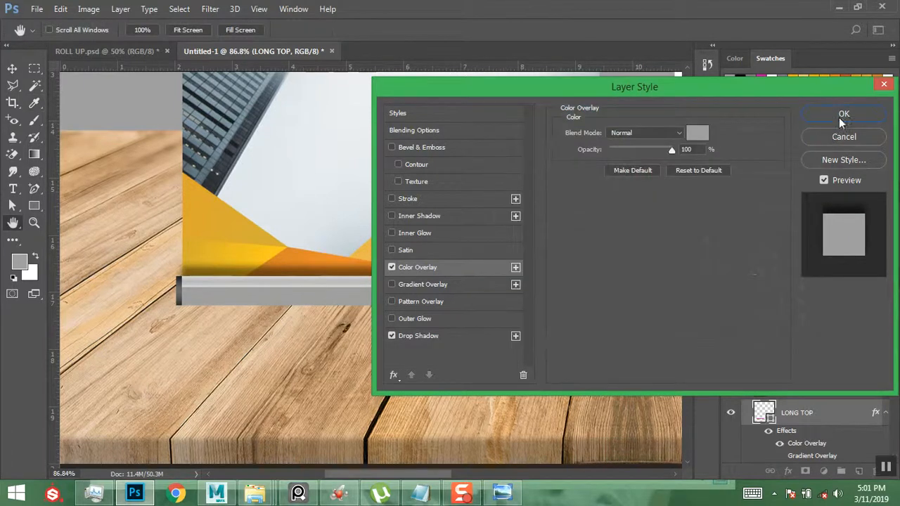
pyautogui.click(840, 115)
# - Shrink the LONG TOP copy strip's height to about 63% from below, and delete a trial duplicate of the strip
pyautogui.click(33, 222)
pyautogui.moveTo(174, 234); pyautogui.dragTo(609, 356)
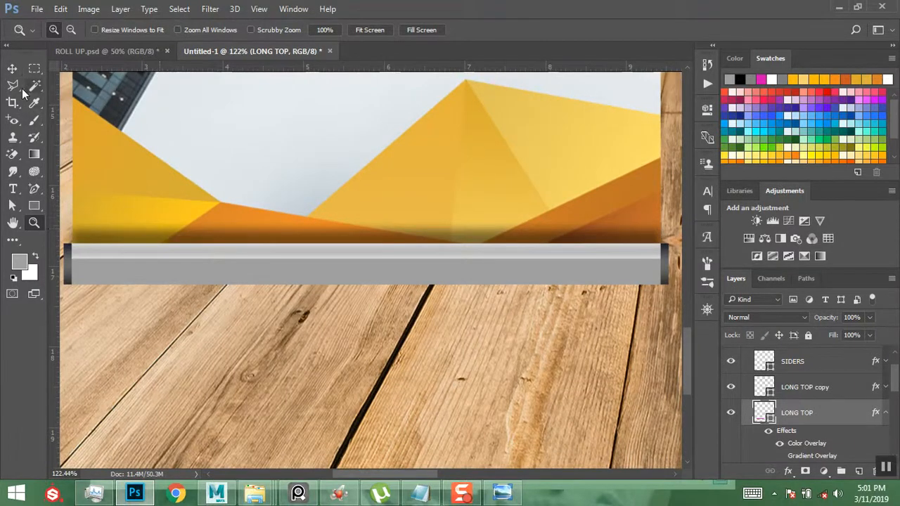
pyautogui.click(13, 69)
pyautogui.hotkey('ctrl', 'j')
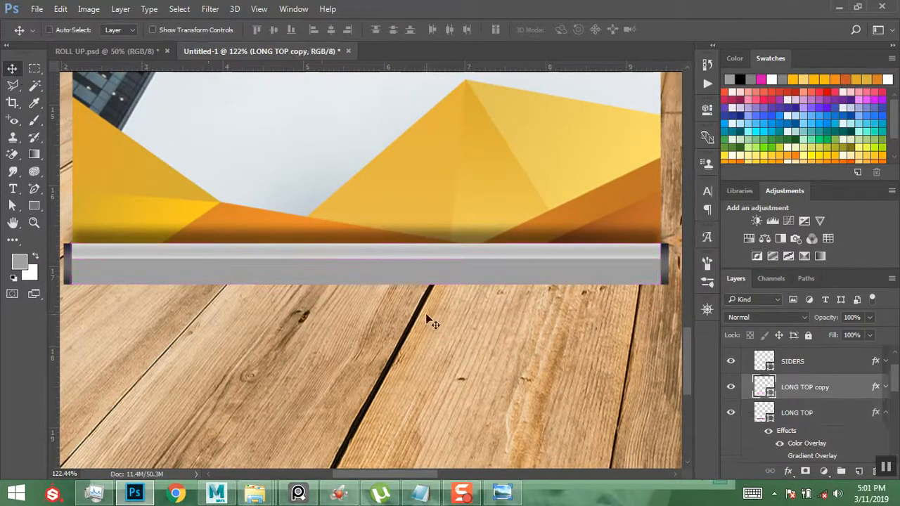
pyautogui.hotkey('ctrl', 't')
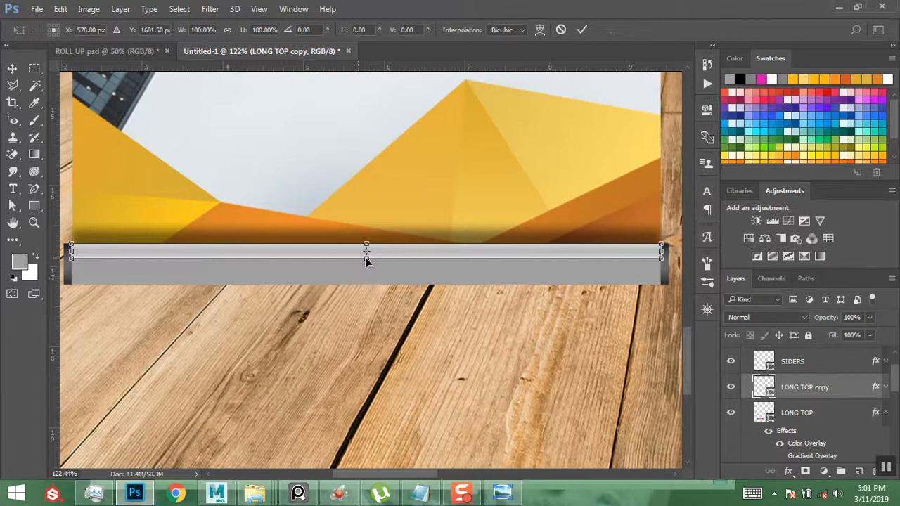
pyautogui.moveTo(366, 258); pyautogui.dragTo(365, 256)
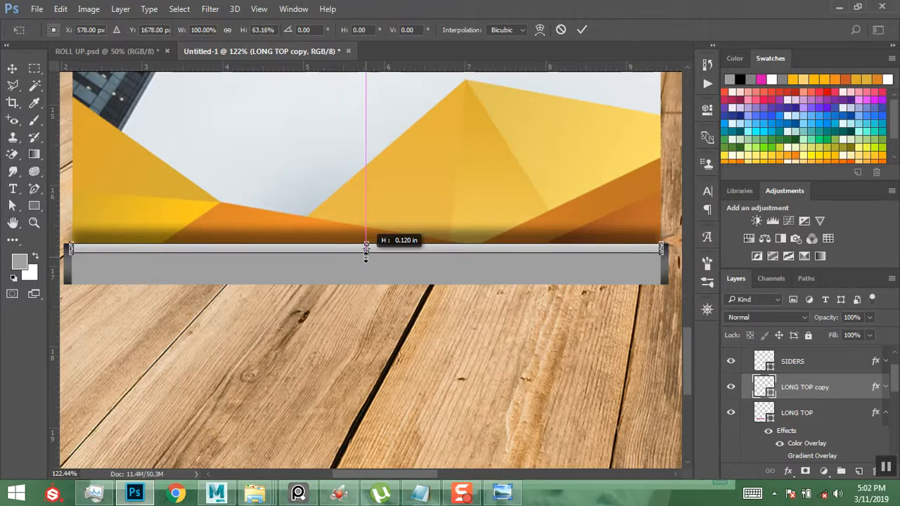
pyautogui.press('Return')
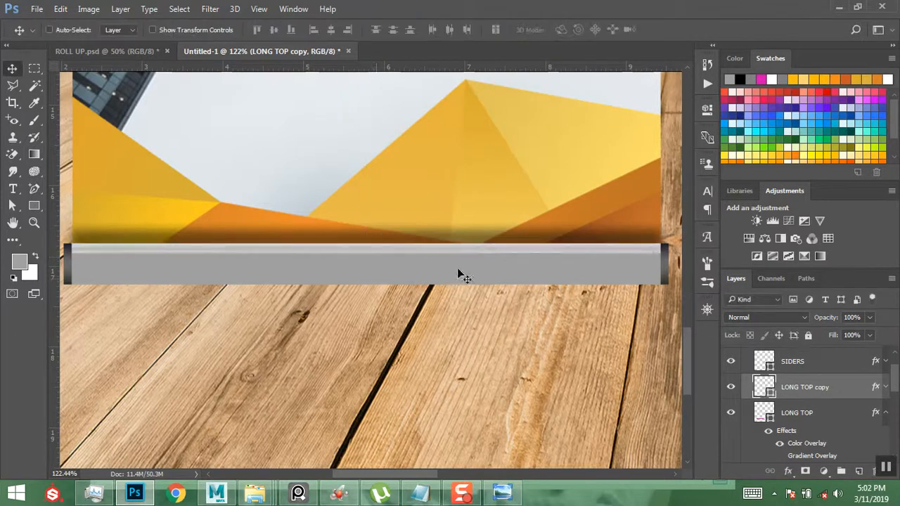
pyautogui.moveTo(472, 284)
pyautogui.mouseDown()
pyautogui.moveTo(478, 287)
pyautogui.moveTo(440, 255)
pyautogui.moveTo(439, 282)
pyautogui.moveTo(456, 275)
pyautogui.mouseUp()
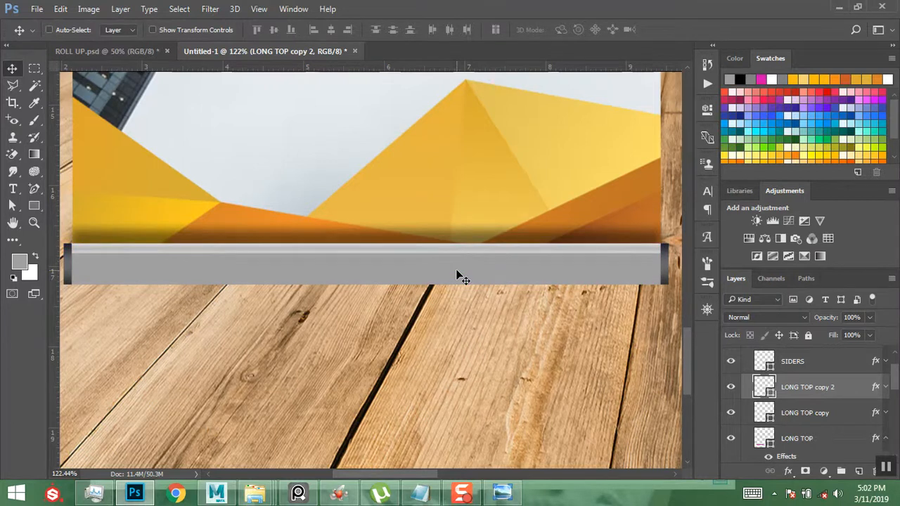
pyautogui.press('Delete')
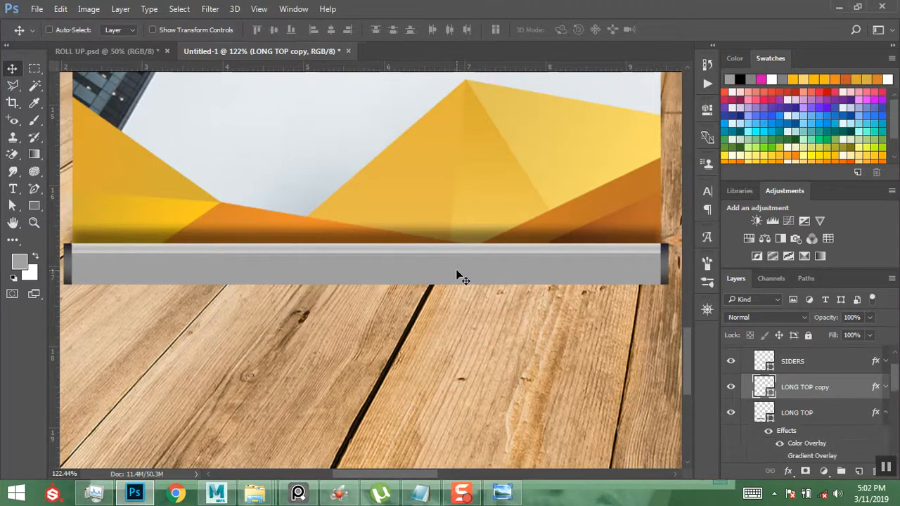
# - Stretch the LONG TOP copy strip's height downward while keeping its upper edge on the rail's upper edge
pyautogui.click(34, 222)
pyautogui.moveTo(151, 229); pyautogui.dragTo(523, 327)
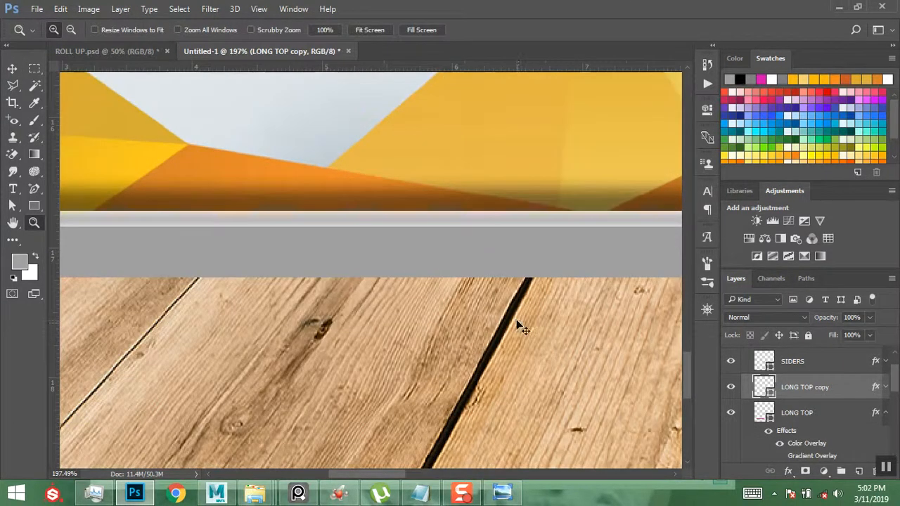
pyautogui.hotkey('ctrl', 't')
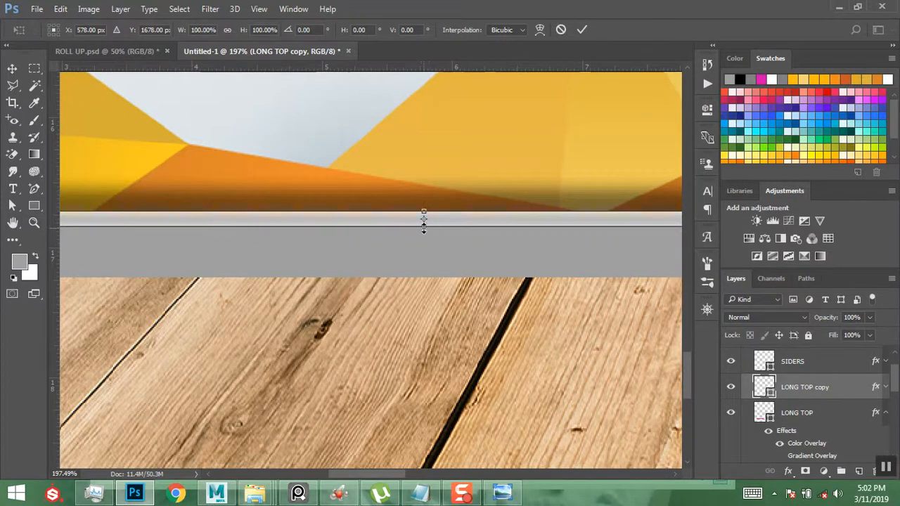
pyautogui.moveTo(424, 227); pyautogui.dragTo(424, 235)
pyautogui.press('Return')
# - Try a duplicate of the LONG TOP copy strip along the rail's lower edge, and delete the duplicate
pyautogui.press('z')
pyautogui.hotkey('ctrl', 'j')
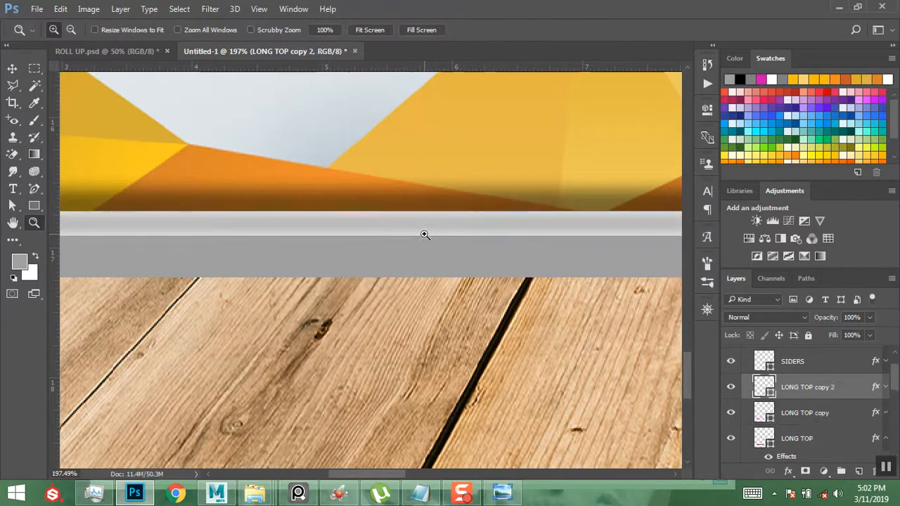
pyautogui.press('v')
pyautogui.moveTo(426, 222); pyautogui.dragTo(424, 274)
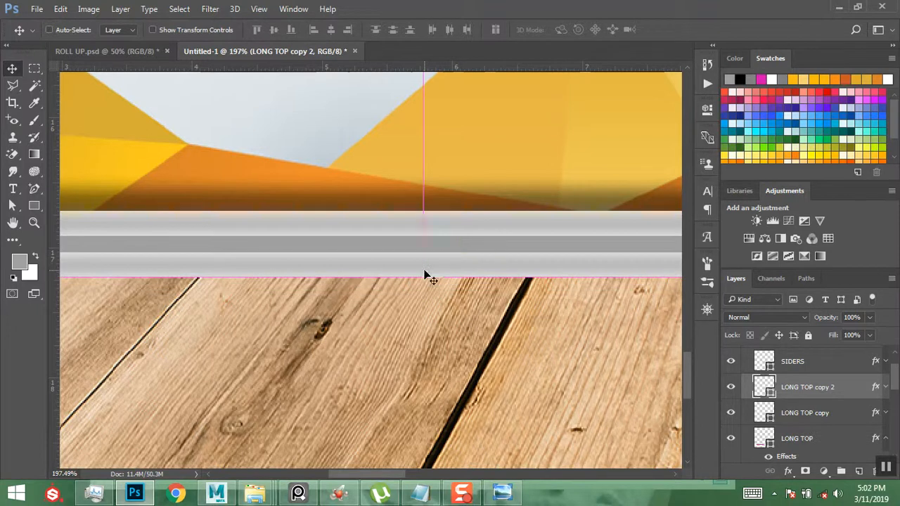
pyautogui.hotkey('ctrl', '0')
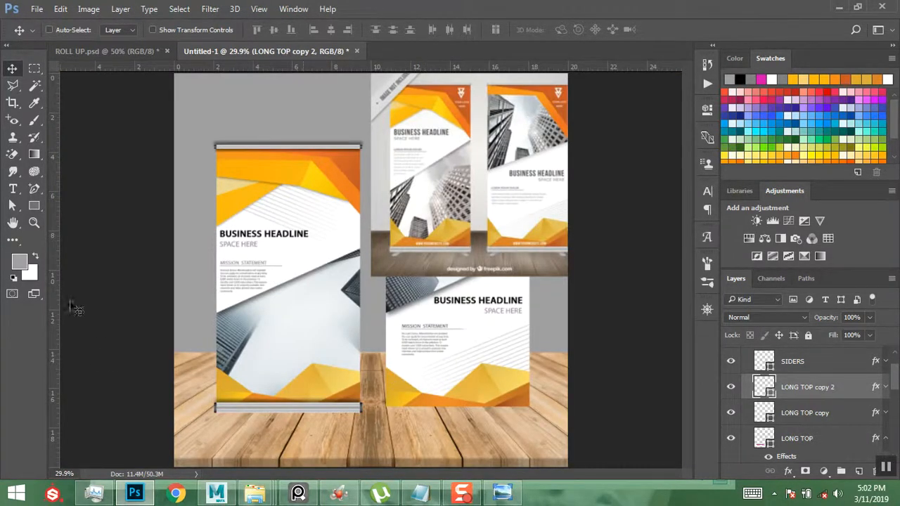
pyautogui.press('Delete')
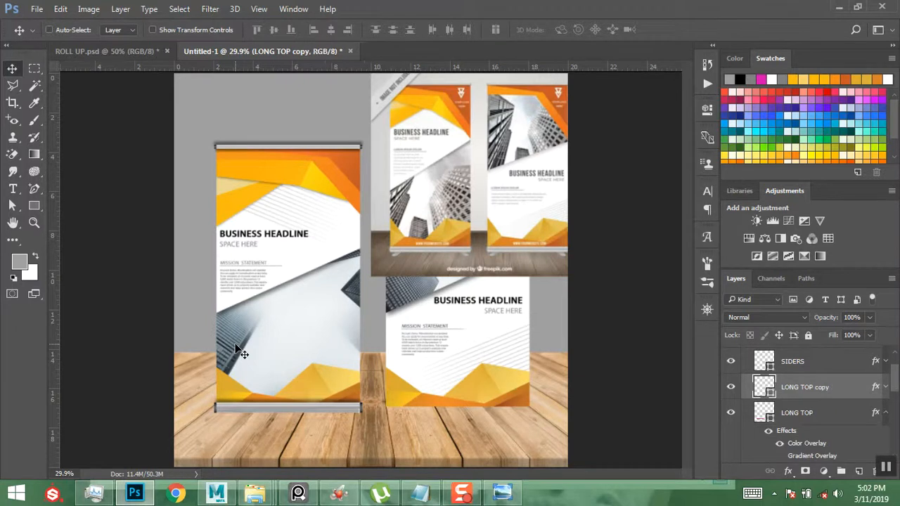
# - Reduce the LONG TOP copy strip's height slightly from below, keeping it along the bottom rail's upper edge
pyautogui.click(34, 222)
pyautogui.moveTo(176, 370); pyautogui.dragTo(426, 418)
pyautogui.moveTo(144, 204); pyautogui.dragTo(548, 280)
pyautogui.moveTo(161, 211); pyautogui.dragTo(519, 332)
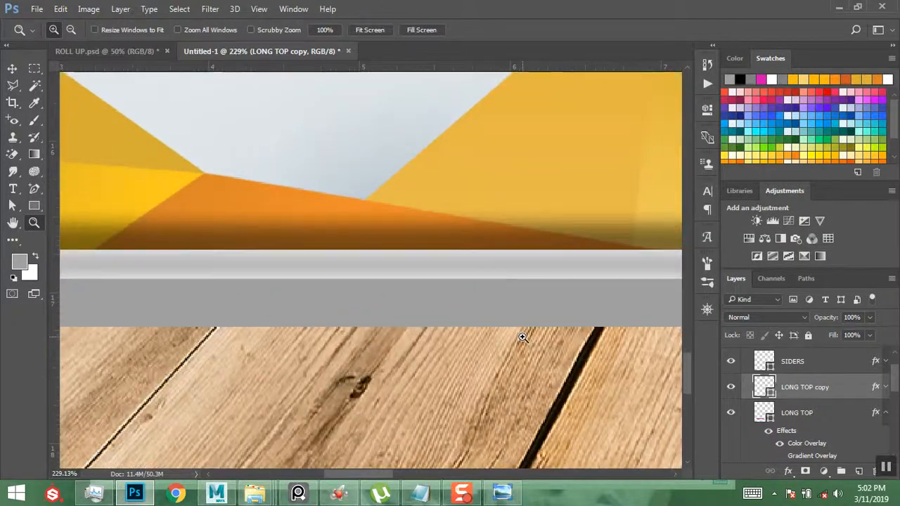
pyautogui.hotkey('ctrl', 't')
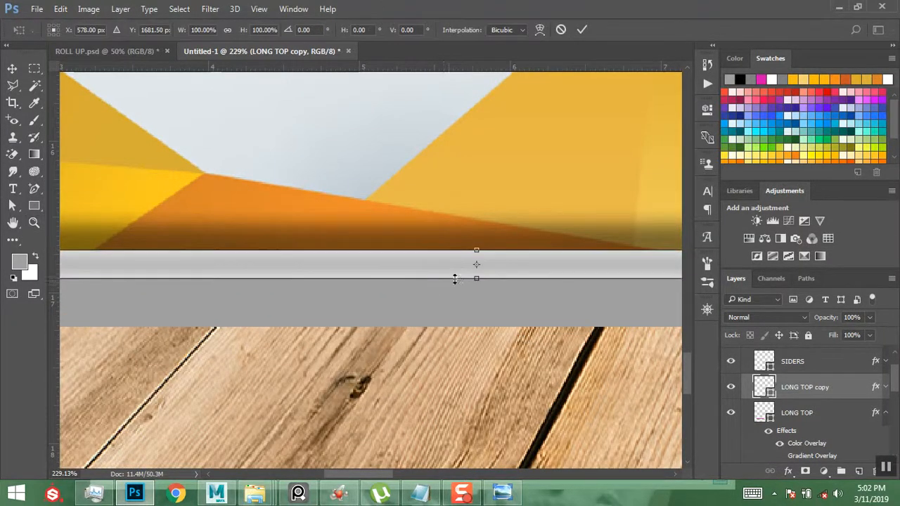
pyautogui.moveTo(476, 278); pyautogui.dragTo(478, 274)
pyautogui.press('Return')
# - Duplicate the thinner LONG TOP copy strip and move the duplicate straight down to the bottom rail's lower edge
pyautogui.press('z')
pyautogui.hotkey('ctrl', 'j')
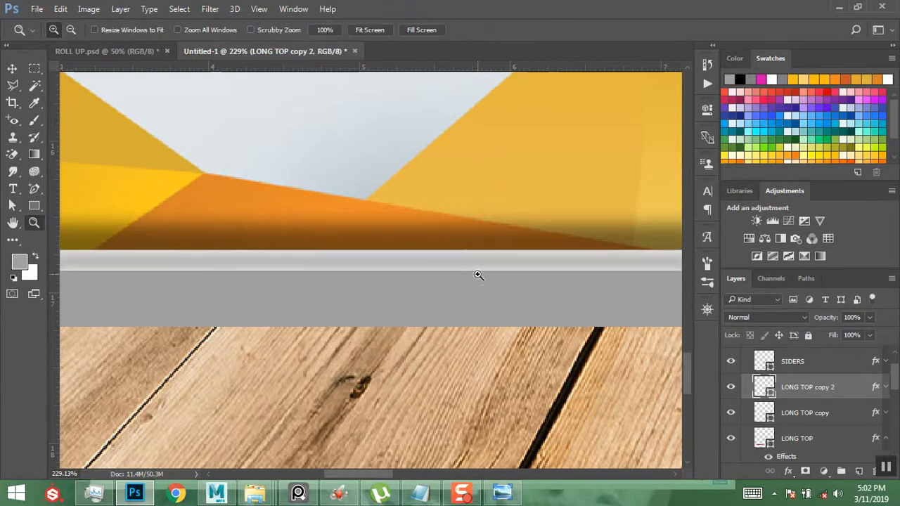
pyautogui.press('v')
pyautogui.moveTo(477, 274); pyautogui.dragTo(475, 320)
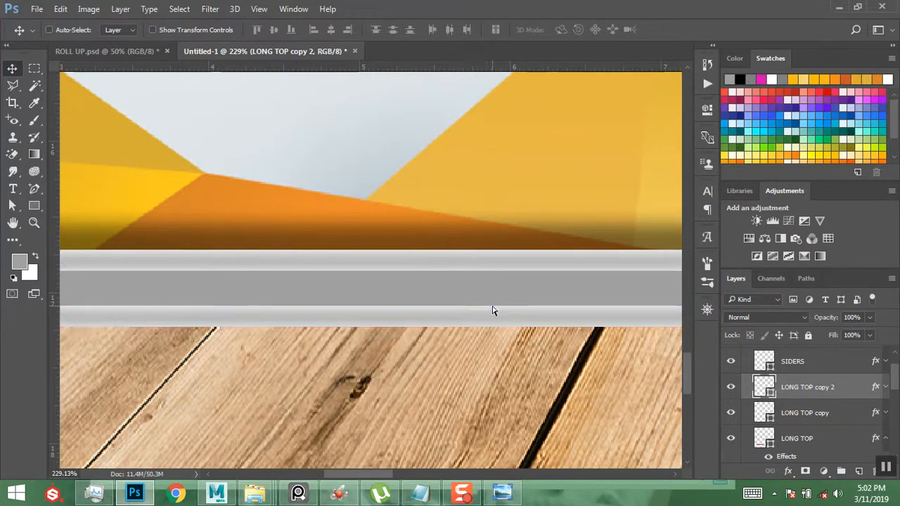
pyautogui.hotkey('ctrl', '0')
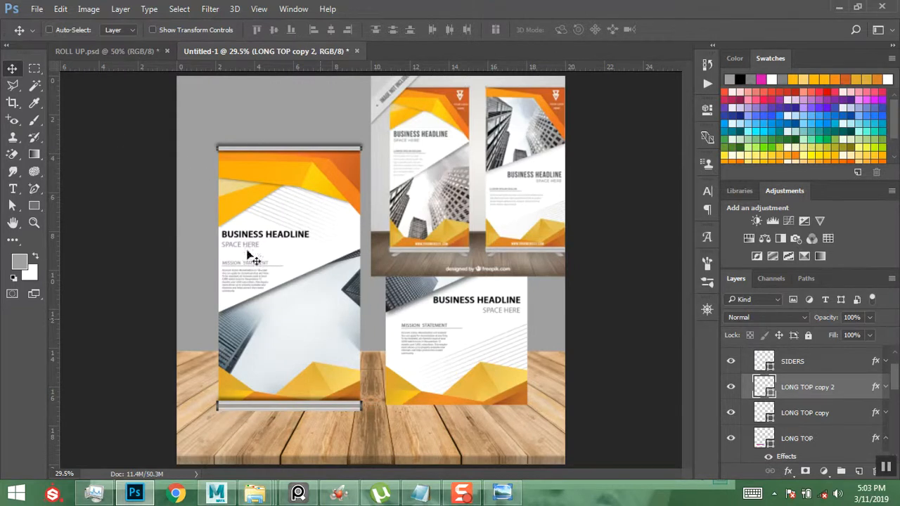
# - Set the drop shadow distance of the top rail's LONG TOP layer to 12 px
pyautogui.keyDown('ctrl'); pyautogui.click(314, 150); pyautogui.keyUp('ctrl')
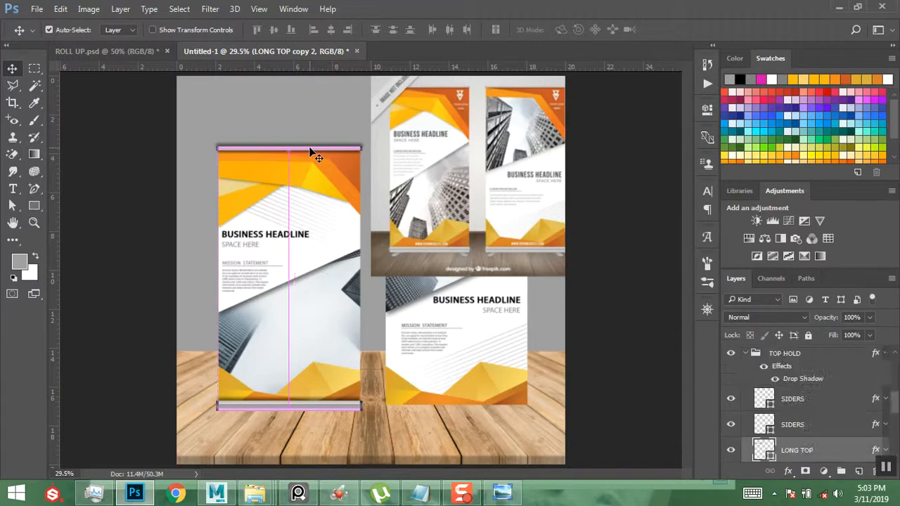
pyautogui.scroll(-1, 814, 437)
pyautogui.click(884, 435)
pyautogui.scroll(-1, 854, 449)
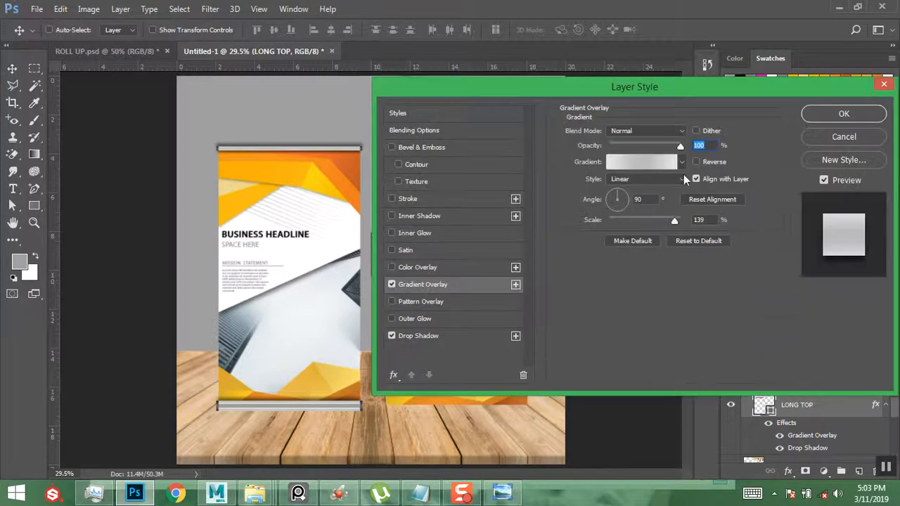
pyautogui.click(417, 338)
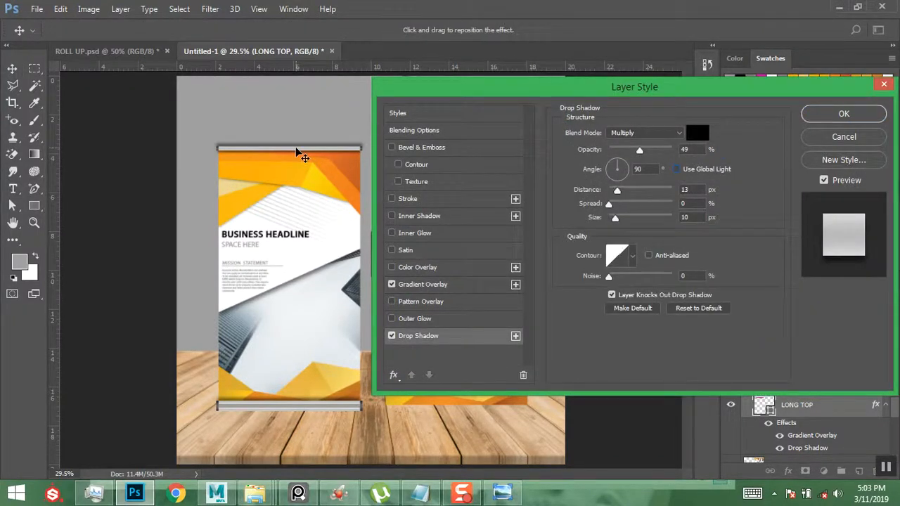
pyautogui.moveTo(618, 191); pyautogui.dragTo(613, 193)
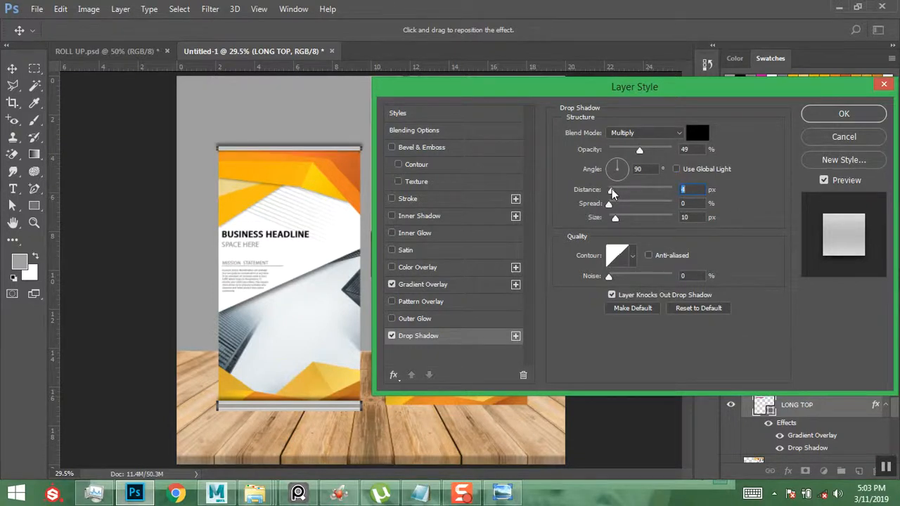
pyautogui.hotkey('ctrl', 'z')
pyautogui.press('Down')
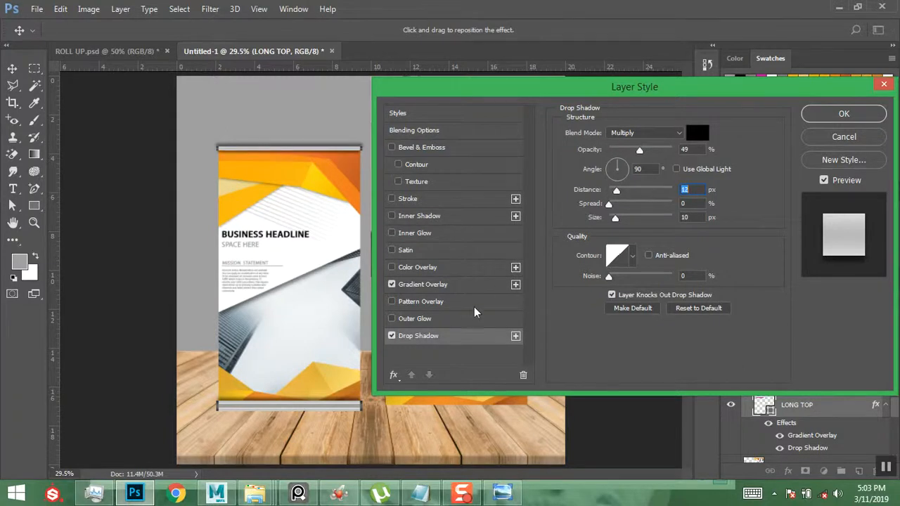
pyautogui.click(823, 121)
# - Examine the top rail close up, toggling the LONG TOP layer's gradient overlay and drop shadow for comparison
pyautogui.click(34, 222)
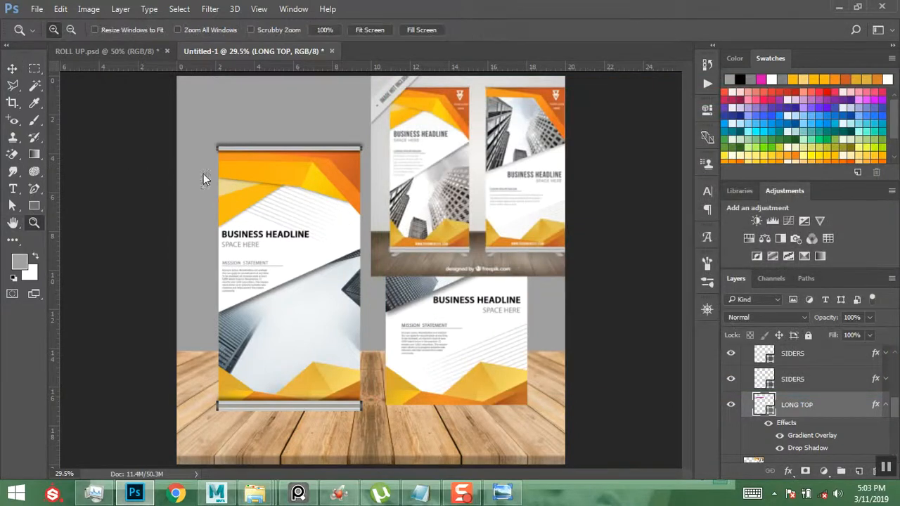
pyautogui.moveTo(200, 121); pyautogui.dragTo(400, 171)
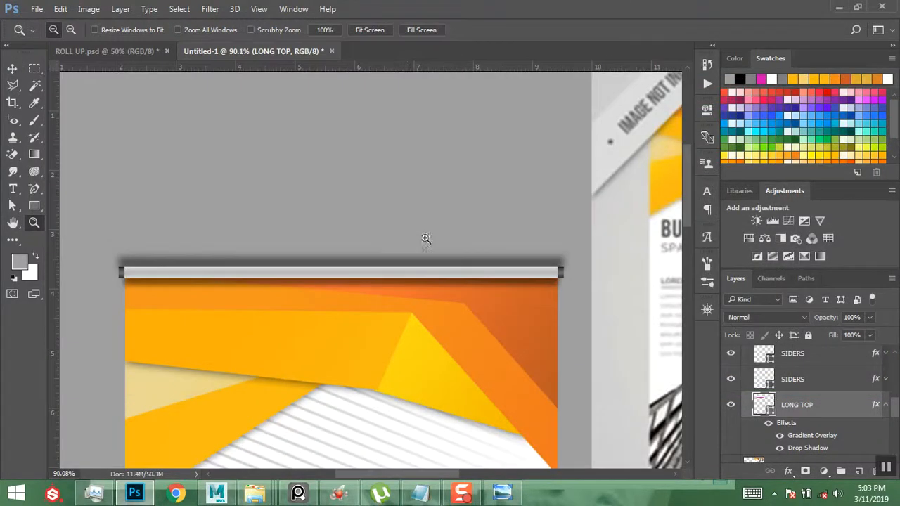
pyautogui.click(12, 68)
pyautogui.press('ctrl')
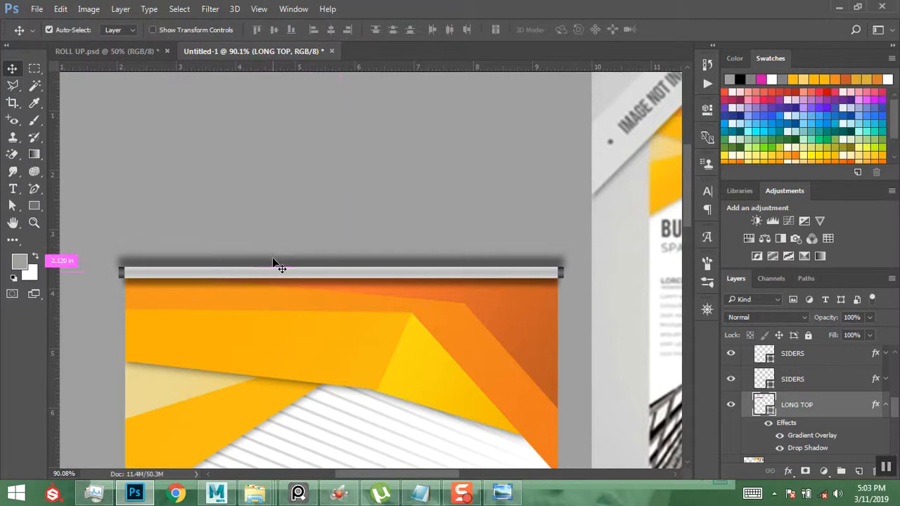
pyautogui.click(284, 265)
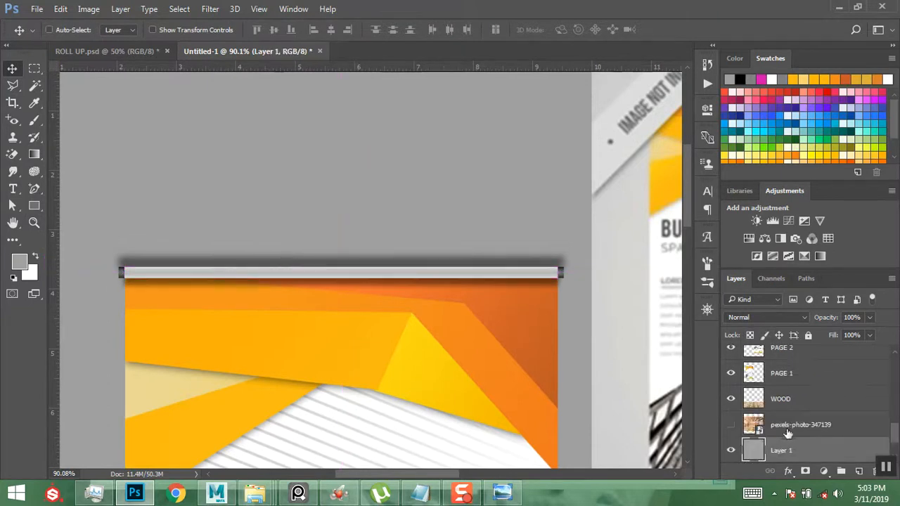
pyautogui.scroll(-1, 765, 438)
pyautogui.press('ctrl')
pyautogui.keyDown('ctrl'); pyautogui.click(458, 273); pyautogui.keyUp('ctrl')
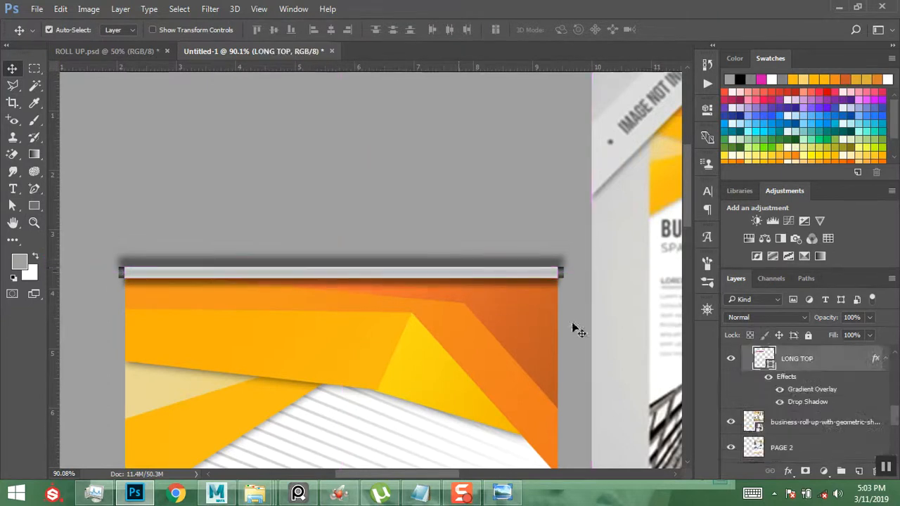
pyautogui.click(781, 392)
pyautogui.click(780, 391)
pyautogui.click(780, 402)
pyautogui.scroll(-3, 541, 299)
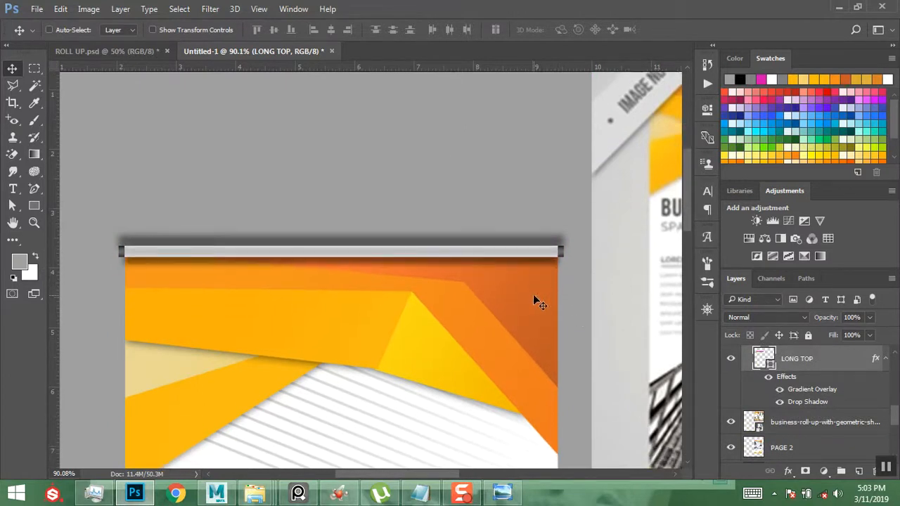
pyautogui.click(523, 234)
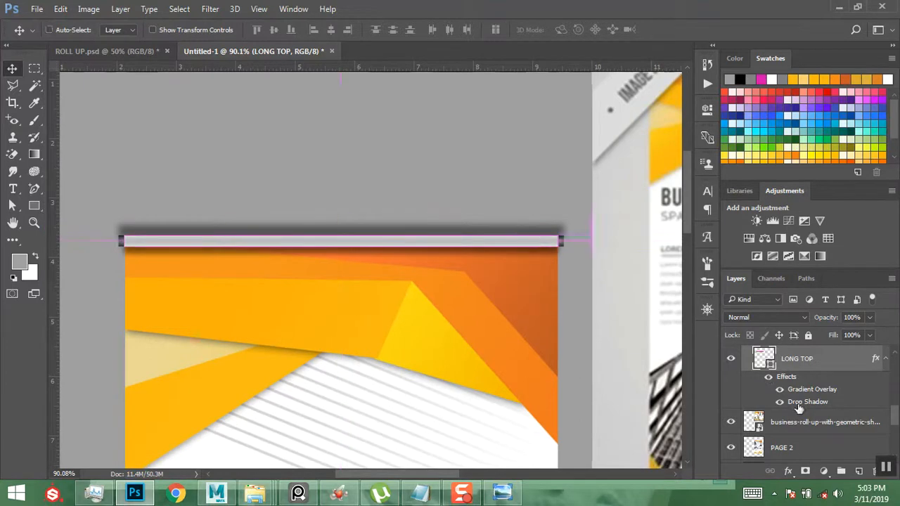
# - Inspect the first banner from its top rail down to the bottom rail and back up to the top
pyautogui.scroll(-1, 783, 415)
pyautogui.scroll(-1, 772, 428)
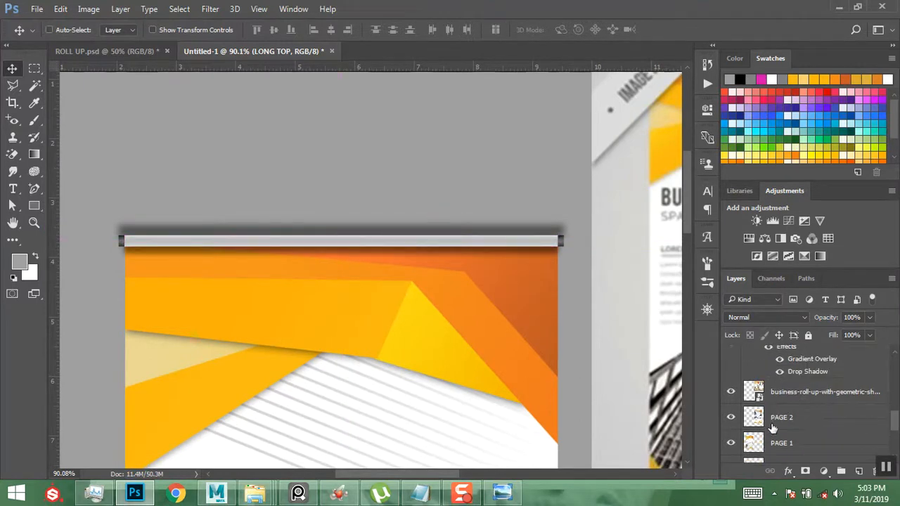
pyautogui.scroll(-10, 565, 350)
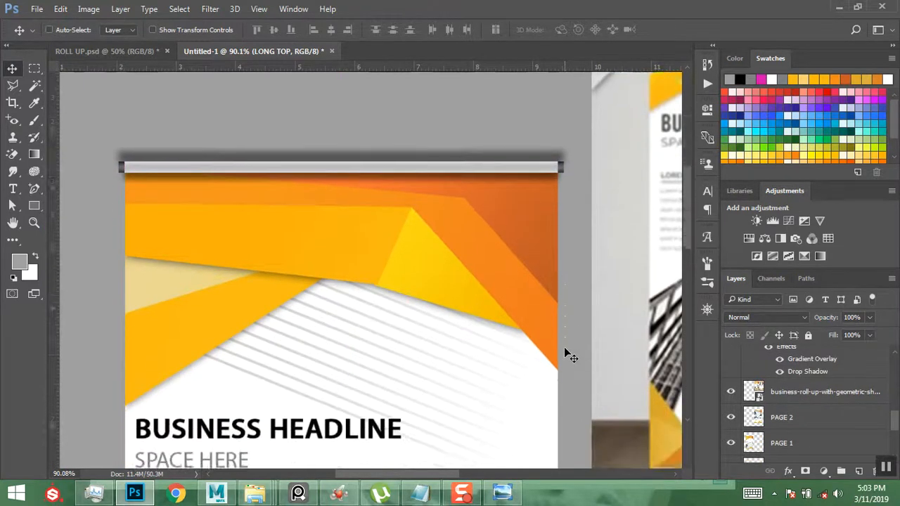
pyautogui.scroll(-10, 565, 349)
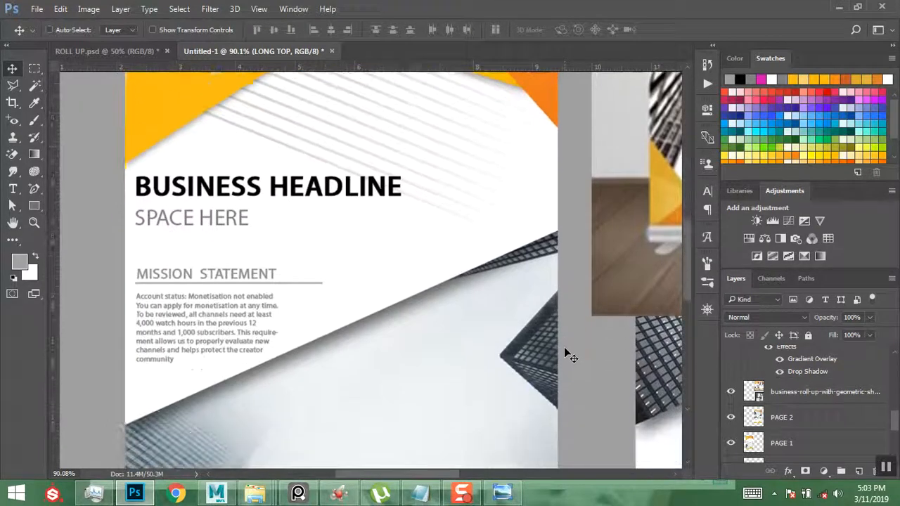
pyautogui.scroll(-10, 564, 352)
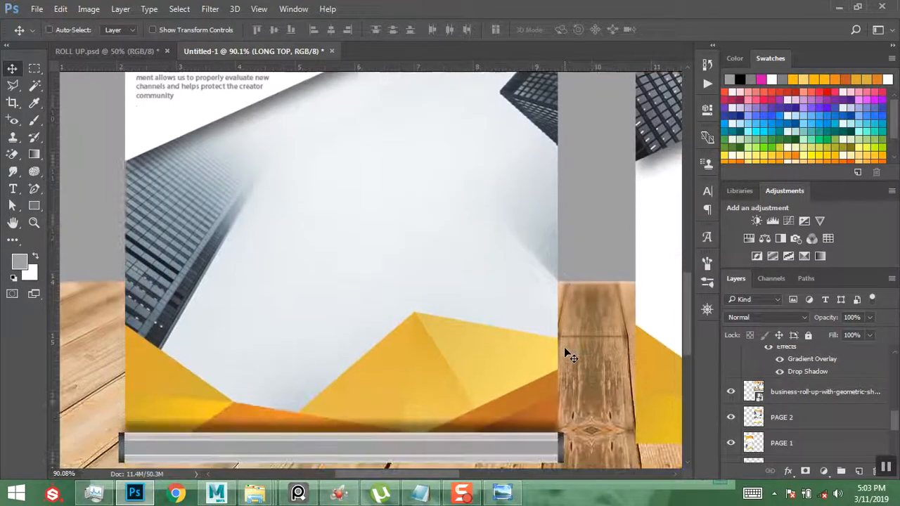
pyautogui.scroll(1, 573, 359)
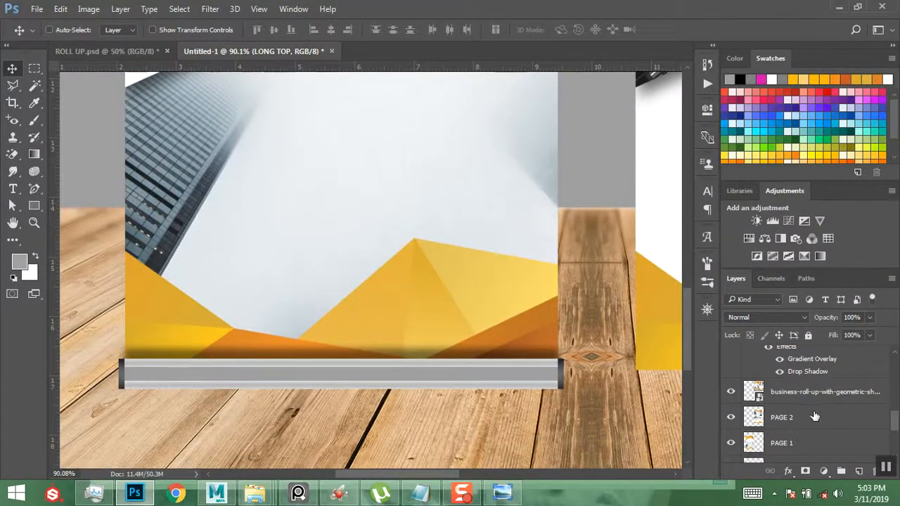
pyautogui.scroll(2, 891, 470)
pyautogui.scroll(5, 688, 386)
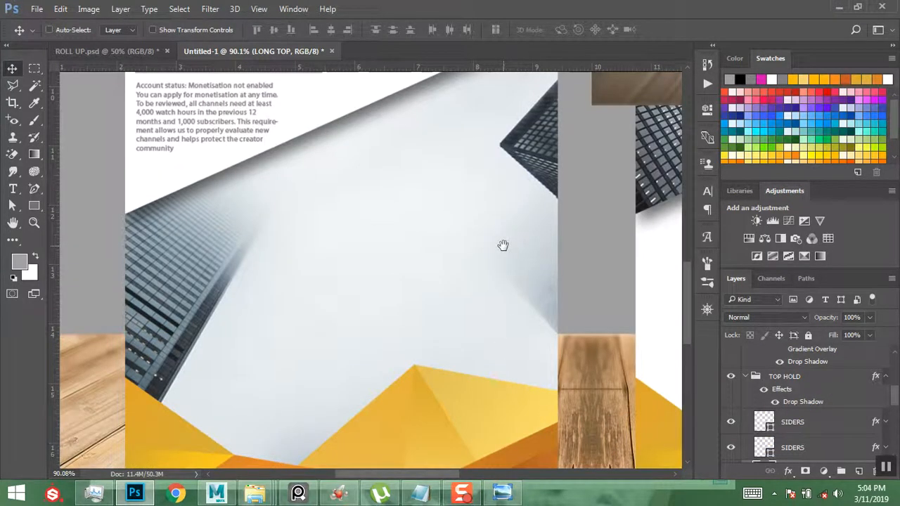
pyautogui.moveTo(502, 245); pyautogui.dragTo(508, 344)
pyautogui.moveTo(500, 140); pyautogui.dragTo(509, 354)
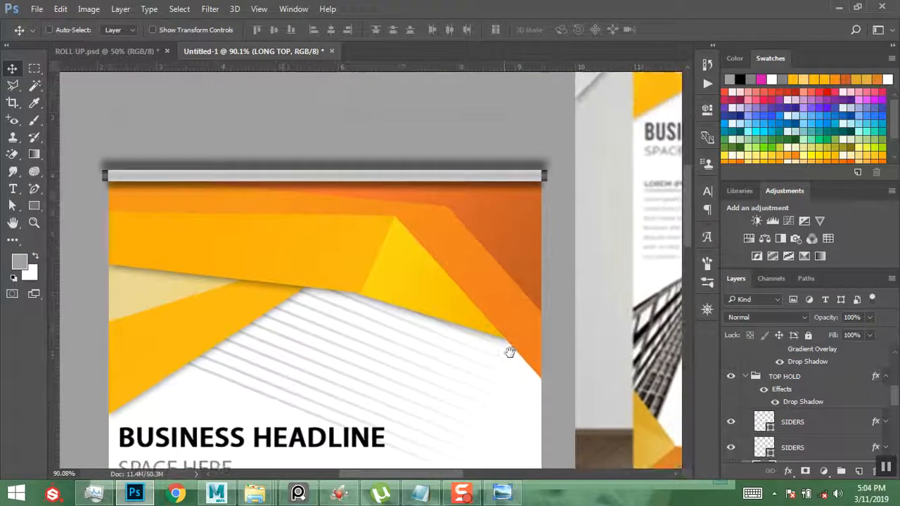
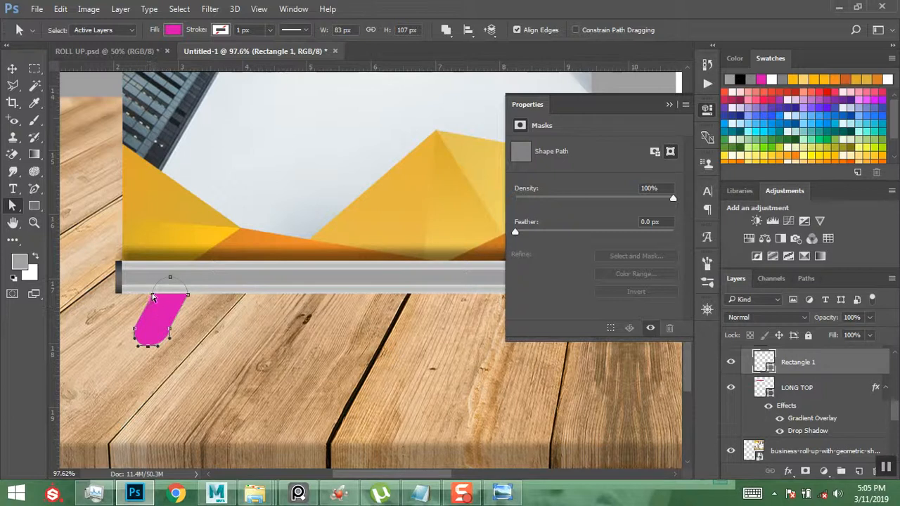
# - Try moving the slanted pink leg's uppermost anchor point sideways, and undo the move
pyautogui.click(170, 278)
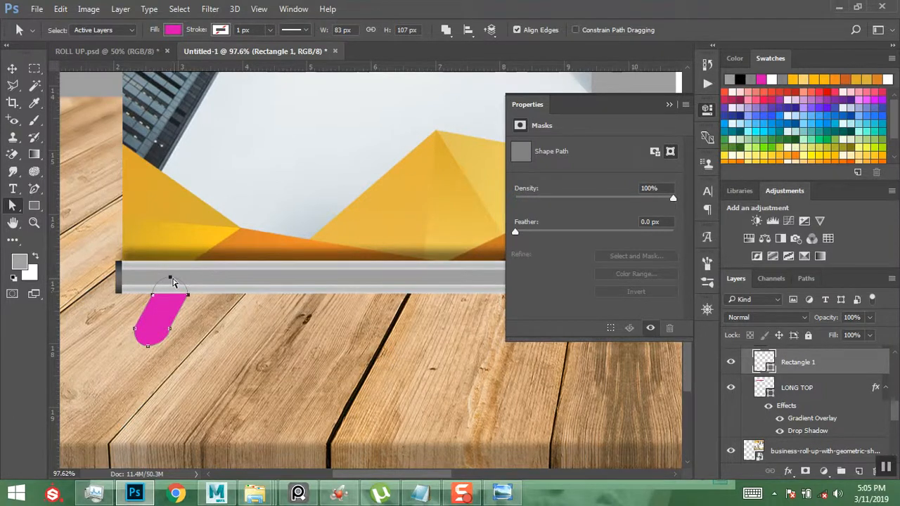
pyautogui.moveTo(171, 279); pyautogui.dragTo(185, 278)
pyautogui.hotkey('ctrl', 'z')
# - Undo the earlier slant edits on the pink leg, going back to the upright rounded rectangle
pyautogui.click(12, 68)
pyautogui.press('ctrl')
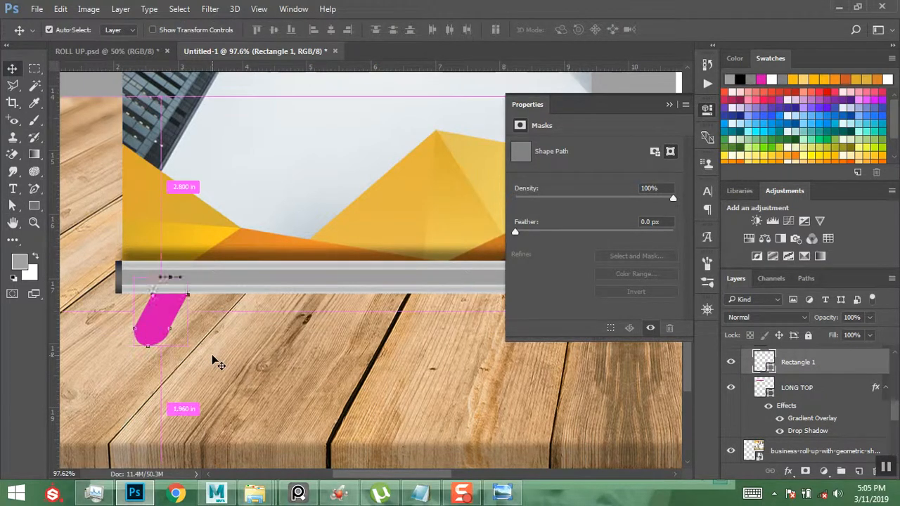
pyautogui.hotkey('ctrl', 'alt', 'z')
pyautogui.hotkey('ctrl', 'alt', 'z')
pyautogui.hotkey('ctrl', 'alt', 'z')
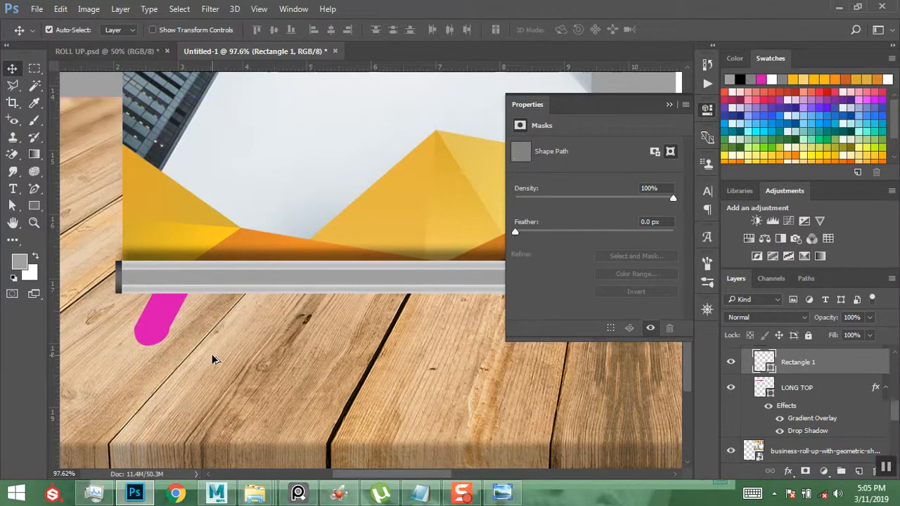
pyautogui.hotkey('ctrl', 'alt', 'z')
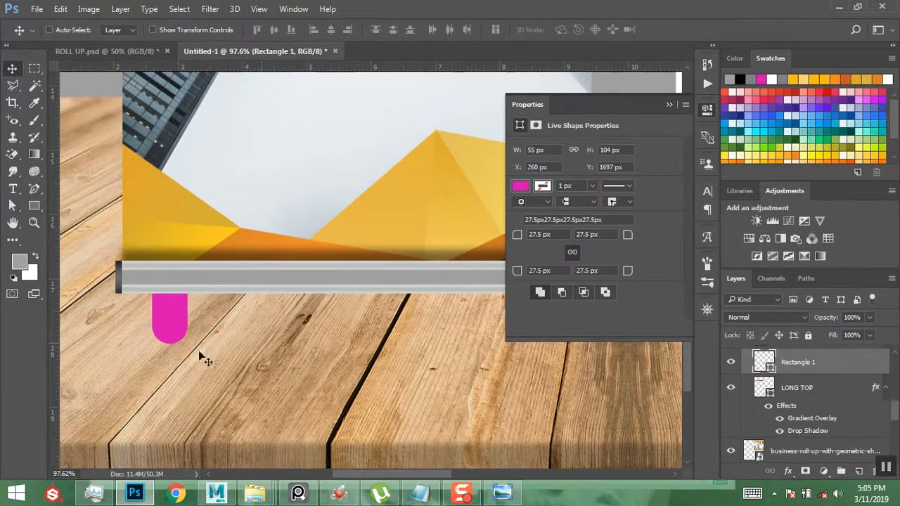
# - Slant the pink leg by shifting its lower anchor points about 0.2 in to the left, converting it to a regular path
pyautogui.click(13, 206)
pyautogui.moveTo(119, 309); pyautogui.dragTo(230, 363)
pyautogui.moveTo(189, 331)
pyautogui.mouseDown()
pyautogui.moveTo(172, 324)
pyautogui.moveTo(177, 332)
pyautogui.mouseUp()
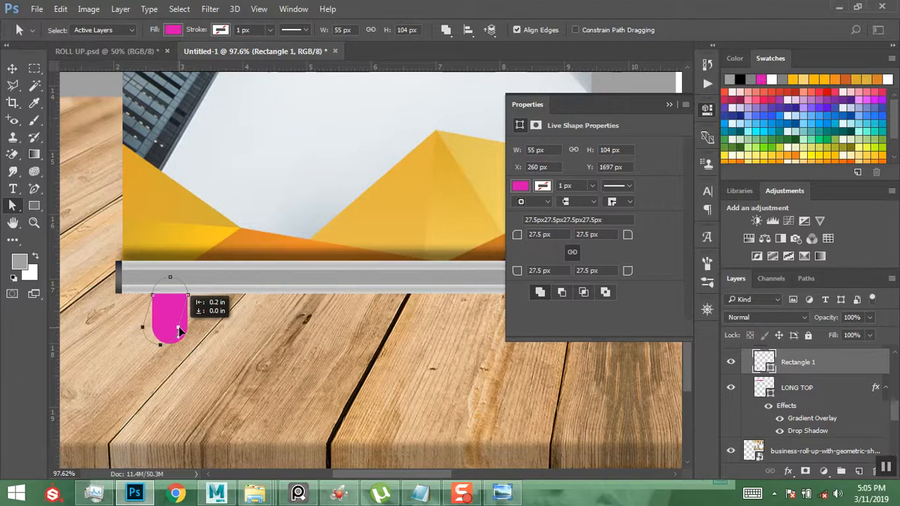
pyautogui.click(420, 190)
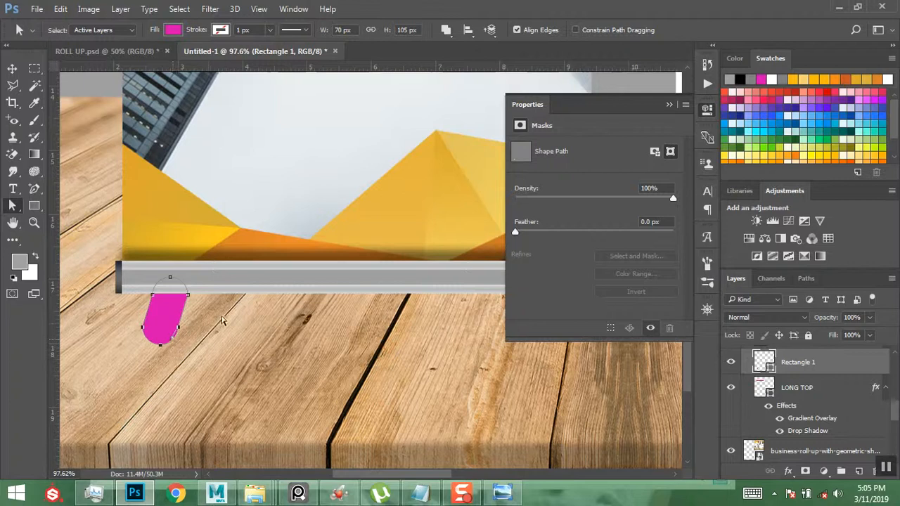
pyautogui.click(12, 68)
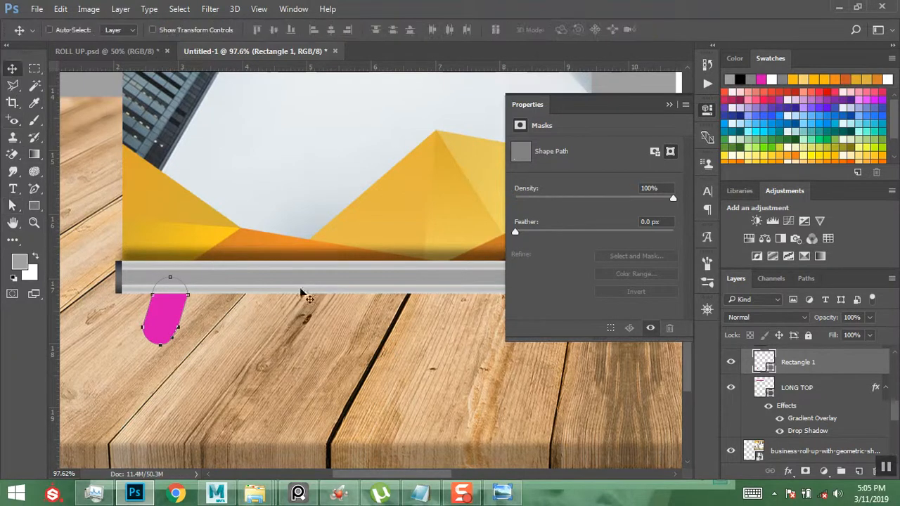
pyautogui.click(670, 104)
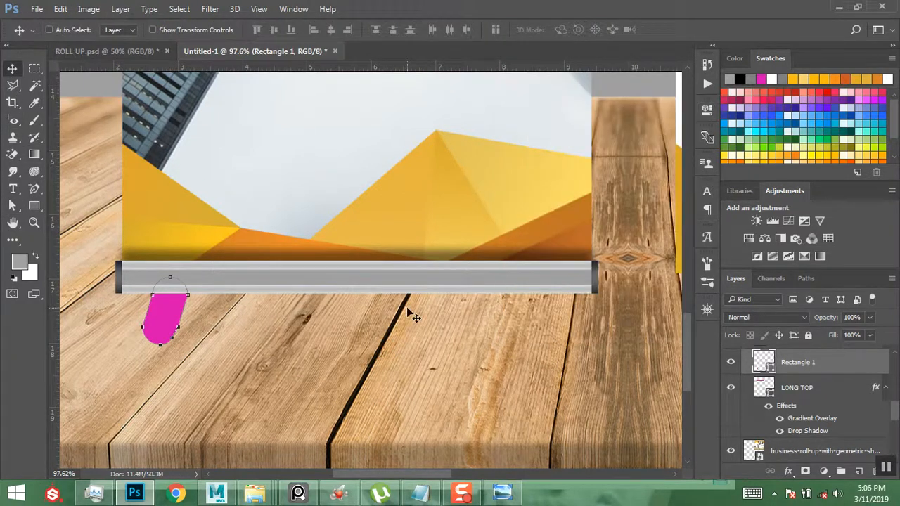
pyautogui.hotkey('ctrl', '0')
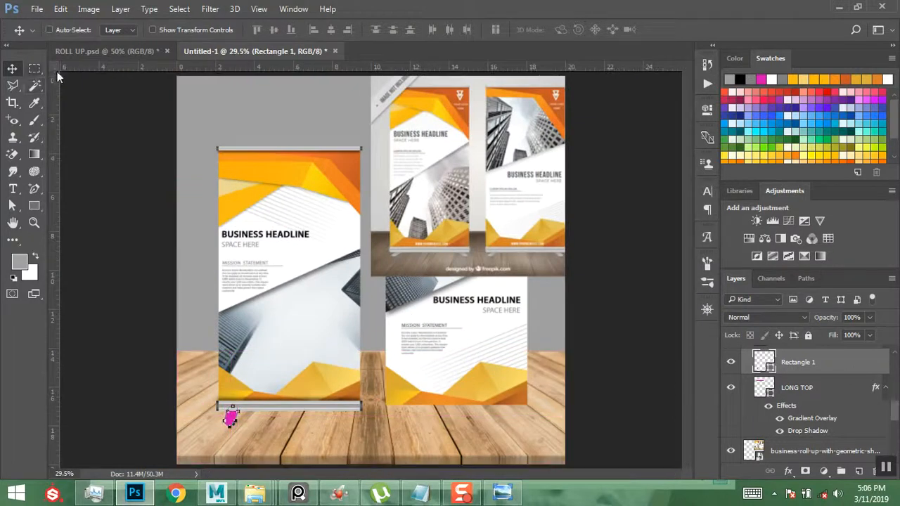
# - Rotate the pink Rectangle 1 leg 17.02° and move it slightly right, with its upper end beneath the bottom rail
pyautogui.click(798, 394)
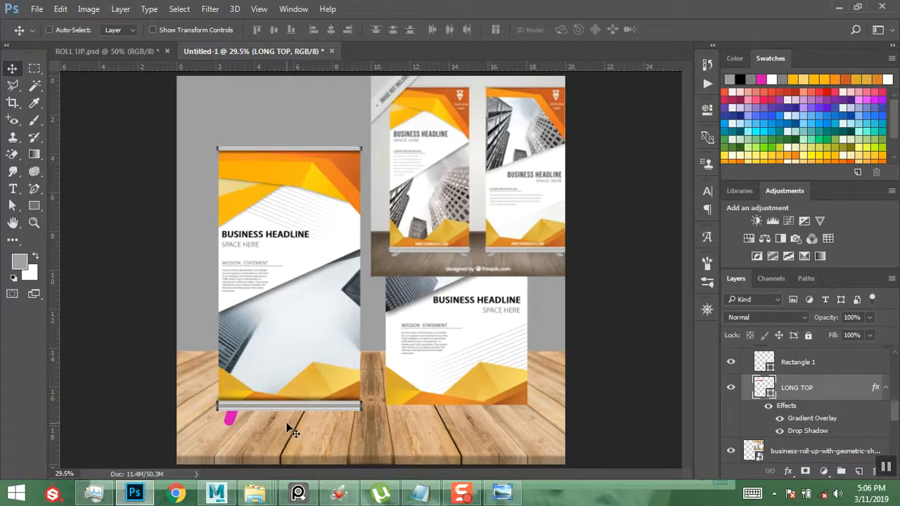
pyautogui.moveTo(240, 415); pyautogui.dragTo(235, 415)
pyautogui.click(812, 362)
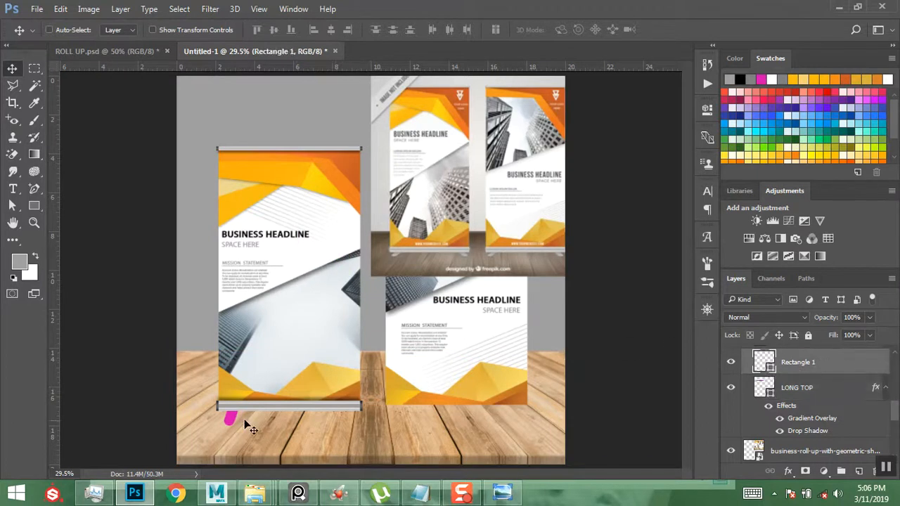
pyautogui.moveTo(250, 427); pyautogui.dragTo(250, 432)
pyautogui.hotkey('ctrl', 't')
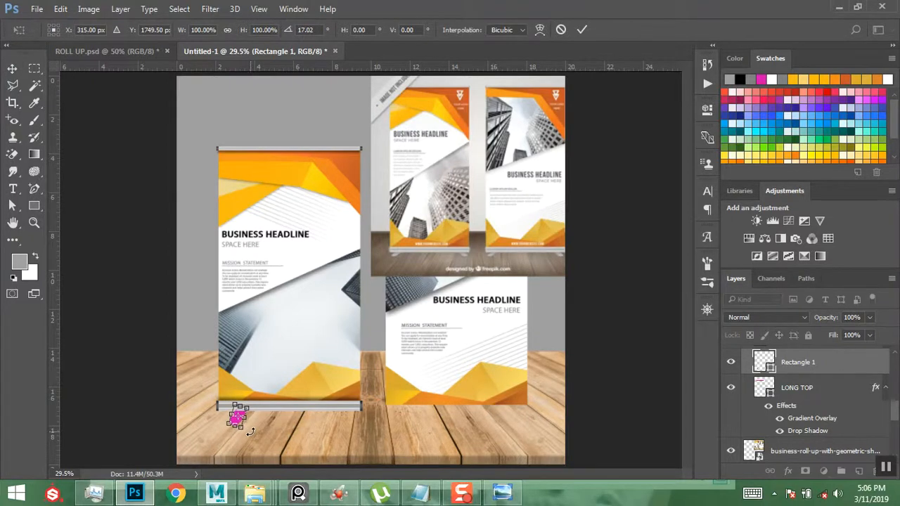
pyautogui.press('Return')
pyautogui.press('ctrl')
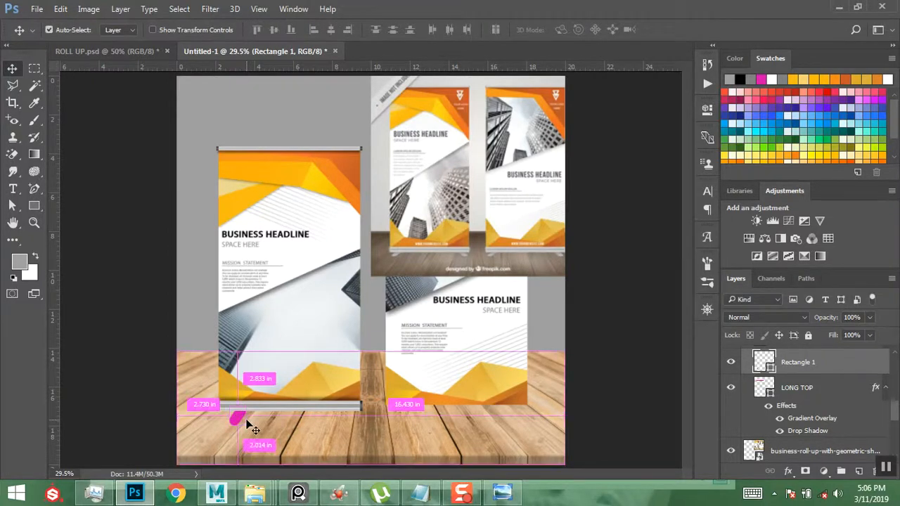
pyautogui.hotkey('ctrl', 't')
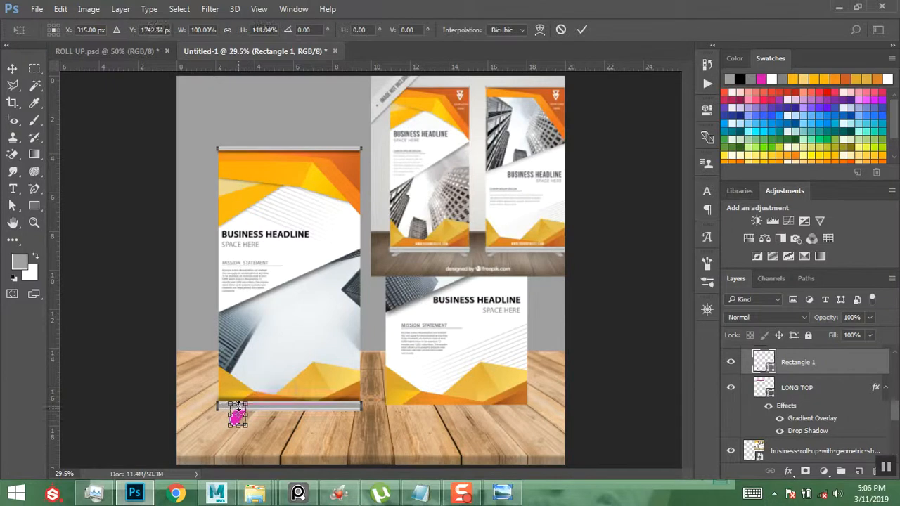
pyautogui.press('Return')
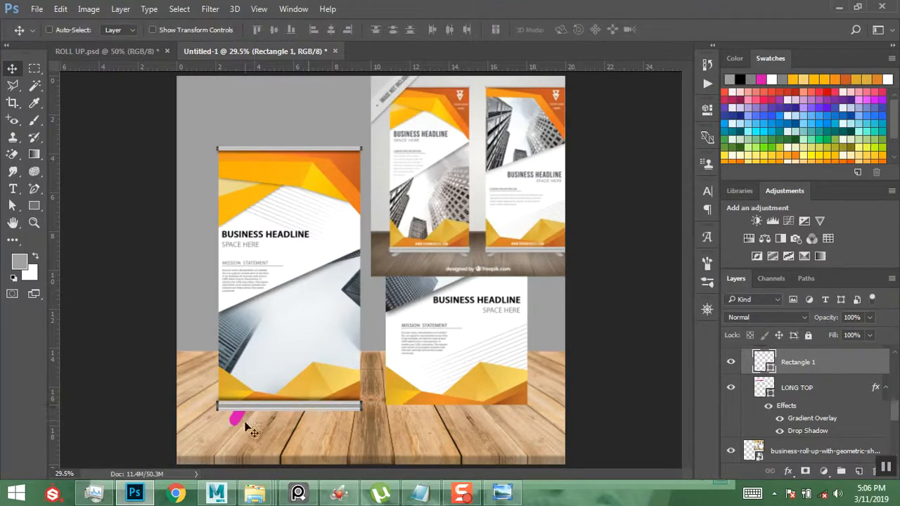
# - Copy the layer style of the bottom rail's LONG TOP copy layer and paste it onto the Rectangle 1 leg
pyautogui.press('ctrl')
pyautogui.keyDown('ctrl'); pyautogui.click(298, 407); pyautogui.keyUp('ctrl')
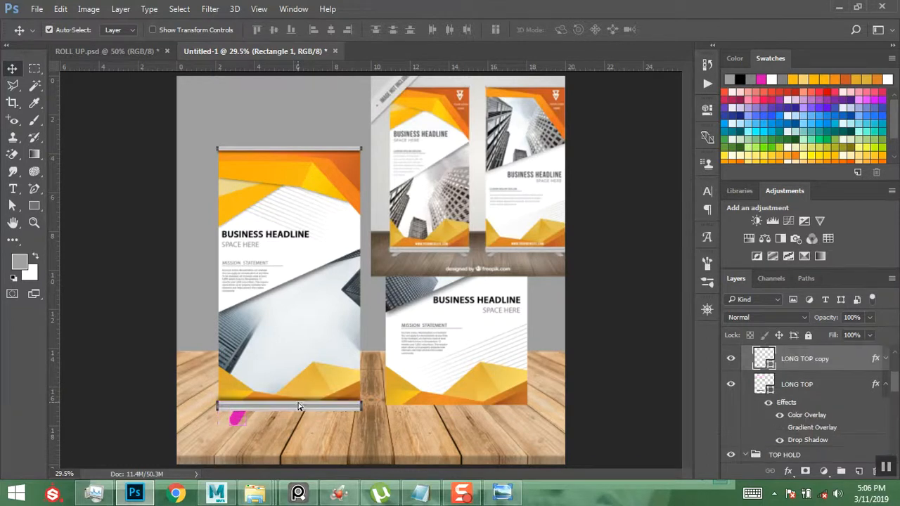
pyautogui.rightClick(852, 363)
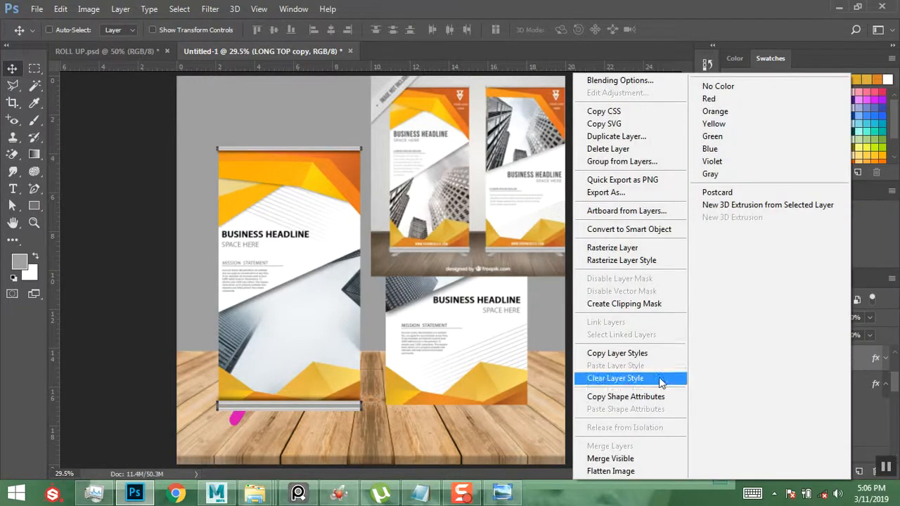
pyautogui.click(618, 353)
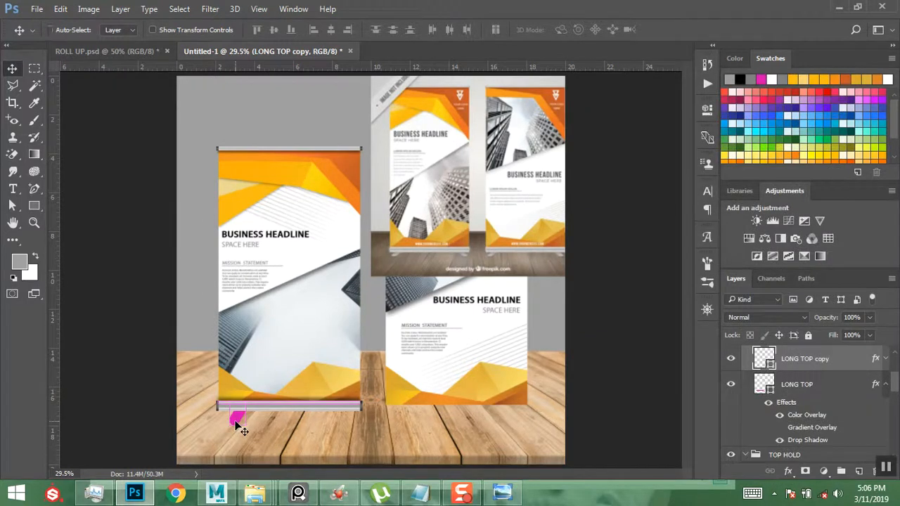
pyautogui.keyDown('ctrl'); pyautogui.click(237, 422); pyautogui.keyUp('ctrl')
pyautogui.rightClick(836, 450)
pyautogui.click(663, 331)
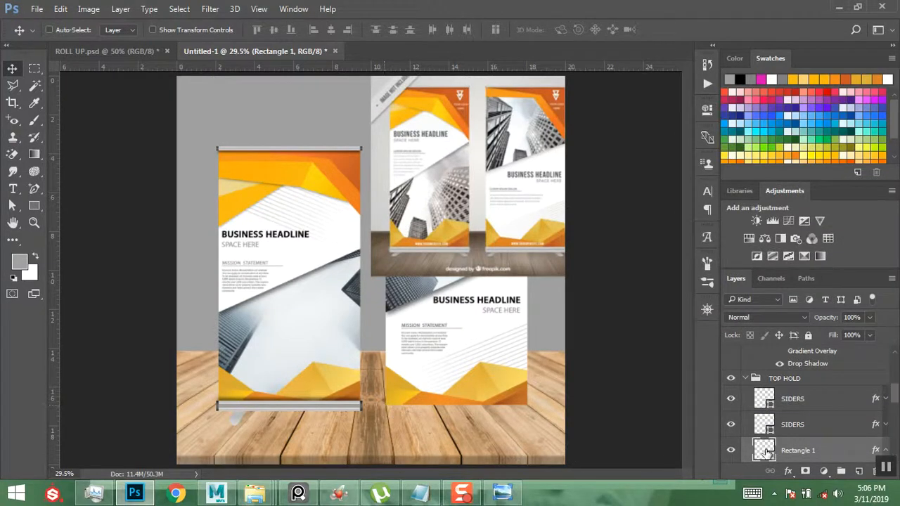
pyautogui.scroll(-1, 819, 445)
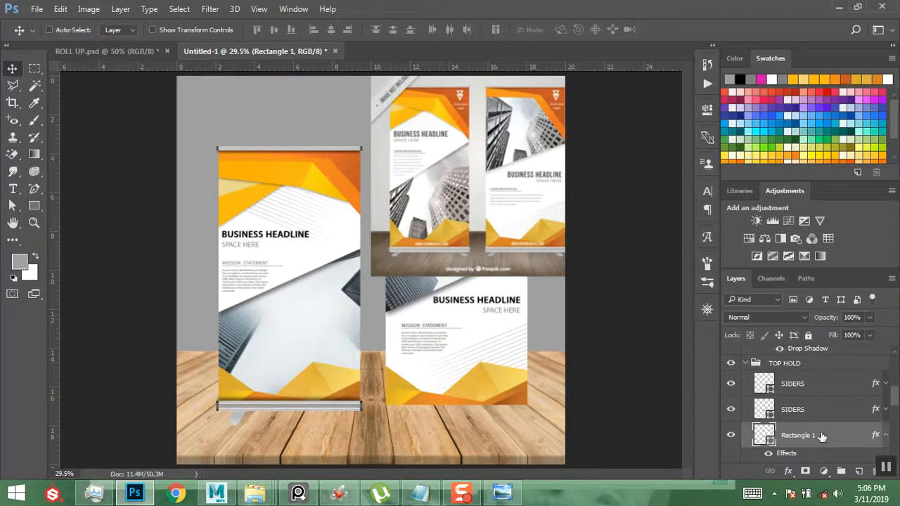
# - Move the Rectangle 1 leg layer out of the TOP HOLD group and restack it directly beneath the collapsed BOTTOM HOLD and TOP HOLD groups
pyautogui.moveTo(824, 436); pyautogui.dragTo(838, 350)
pyautogui.click(746, 404)
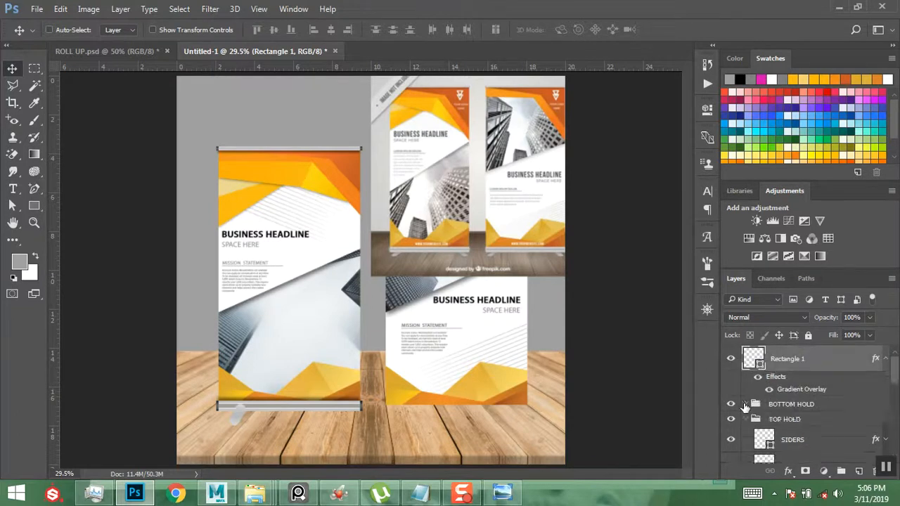
pyautogui.click(745, 420)
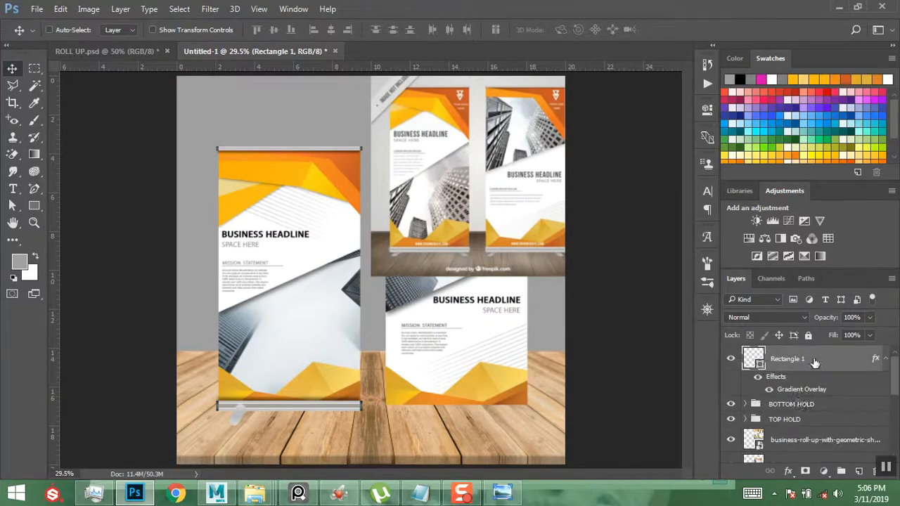
pyautogui.moveTo(815, 360); pyautogui.dragTo(804, 428)
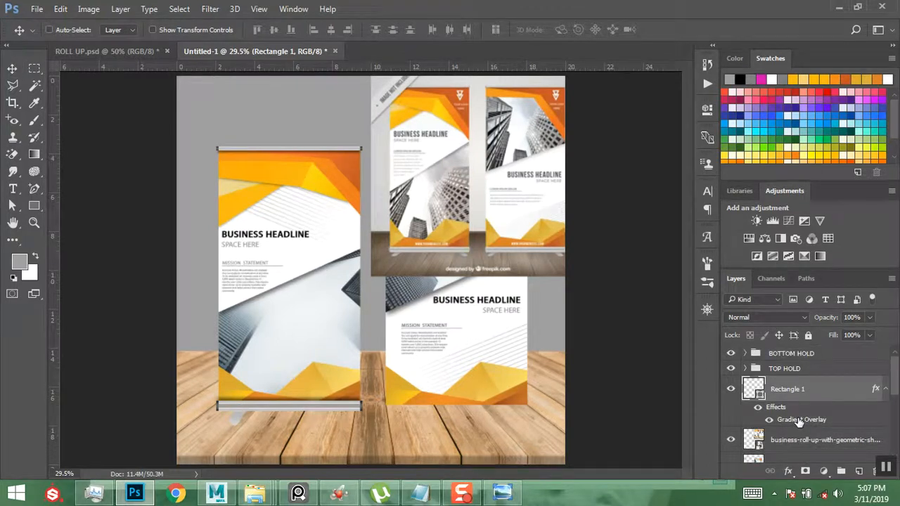
# - Edit the Rectangle 1 leg's gradient overlay, making its first colour stop white (ffffff) and placing it at location 15%
pyautogui.doubleClick(799, 420)
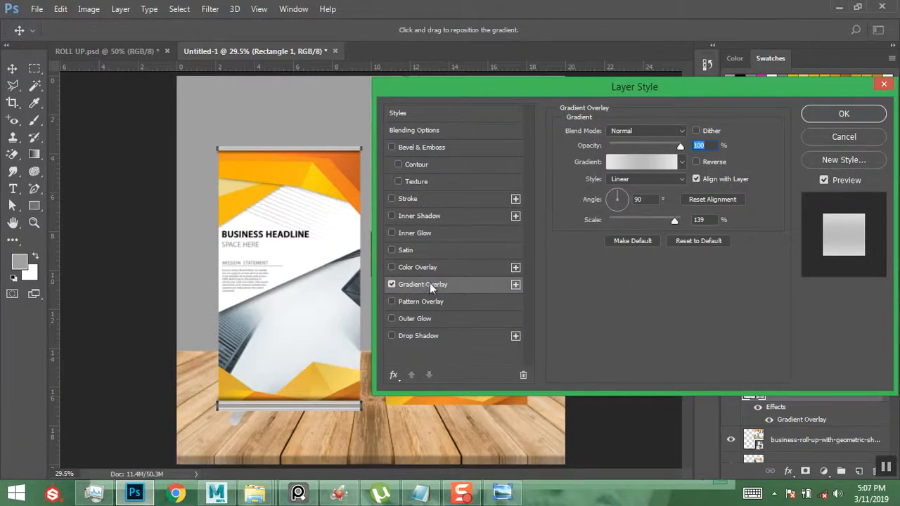
pyautogui.click(641, 162)
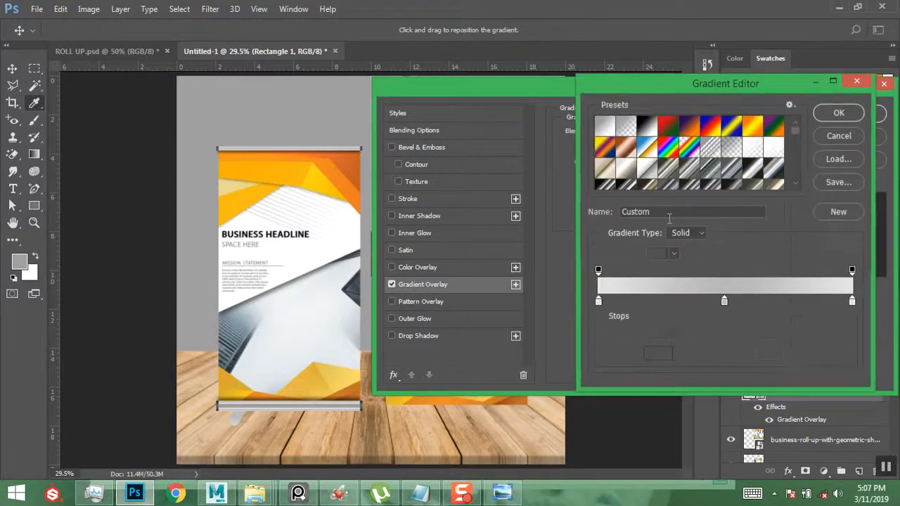
pyautogui.click(598, 302)
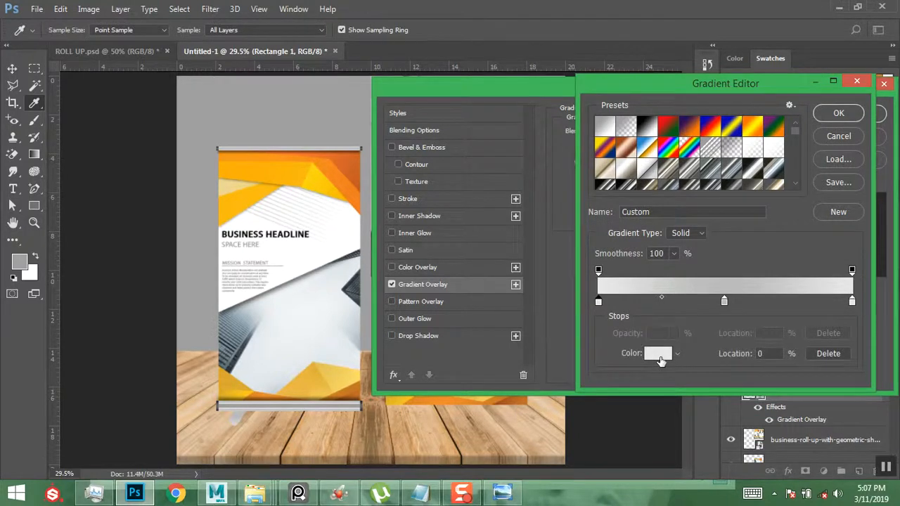
pyautogui.click(659, 355)
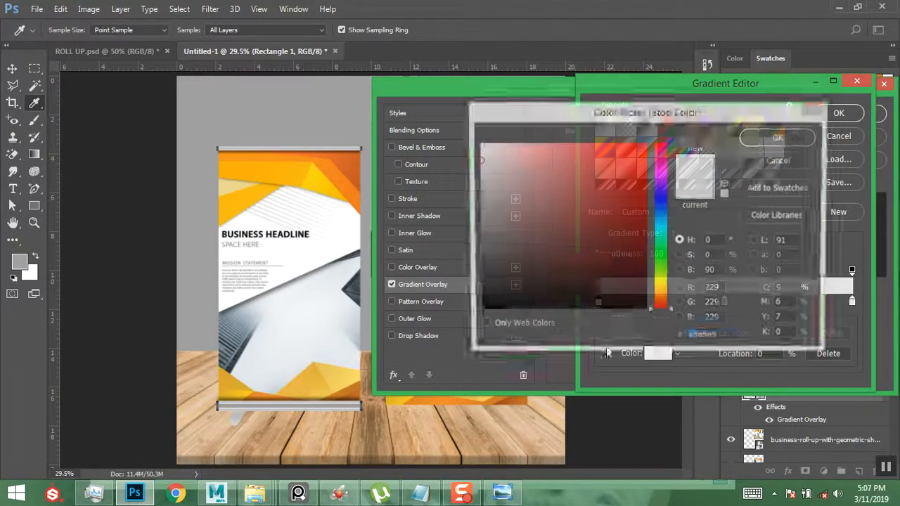
pyautogui.write('ffffff')
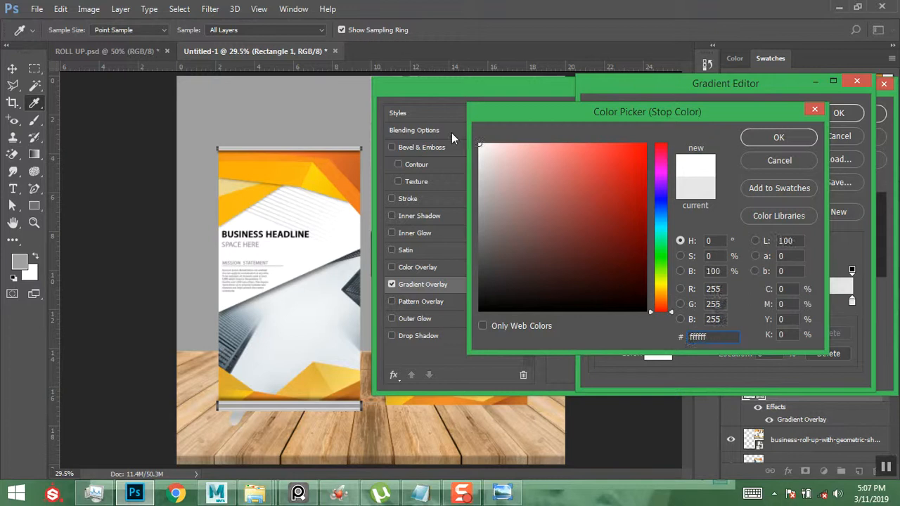
pyautogui.click(761, 141)
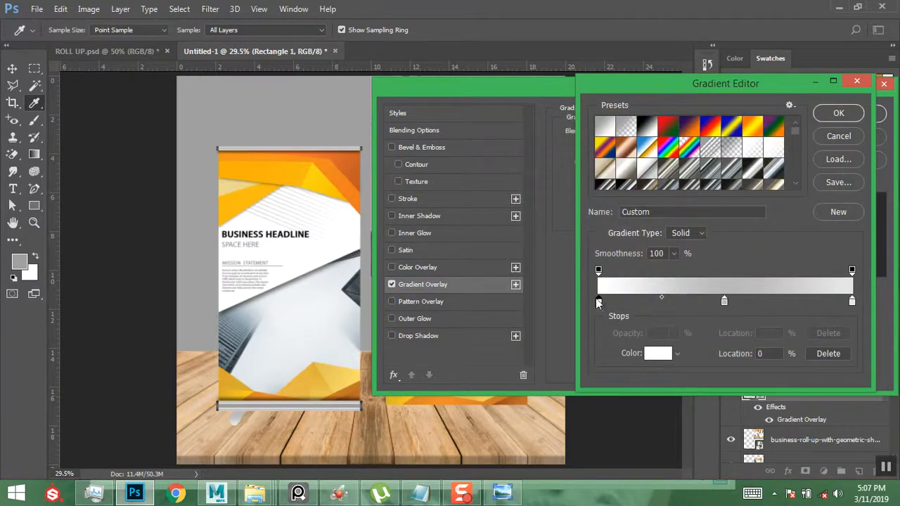
pyautogui.moveTo(600, 304); pyautogui.dragTo(643, 304)
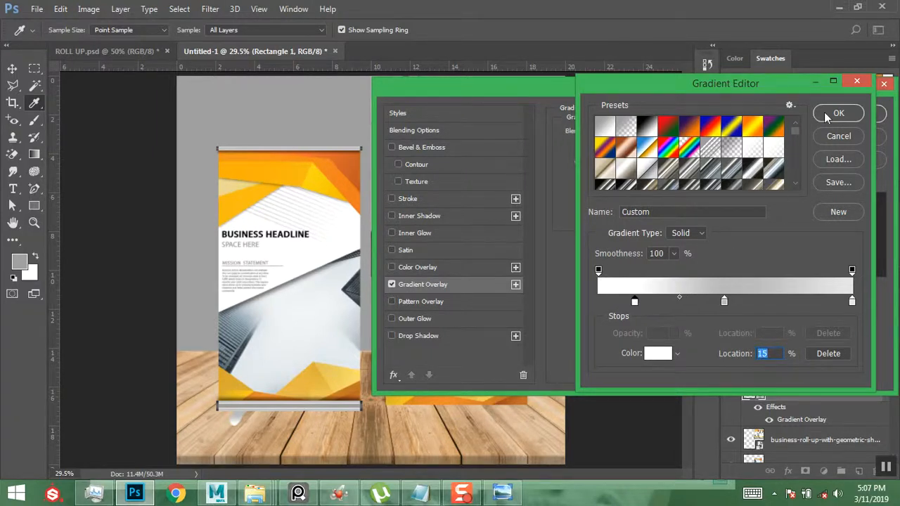
pyautogui.click(839, 113)
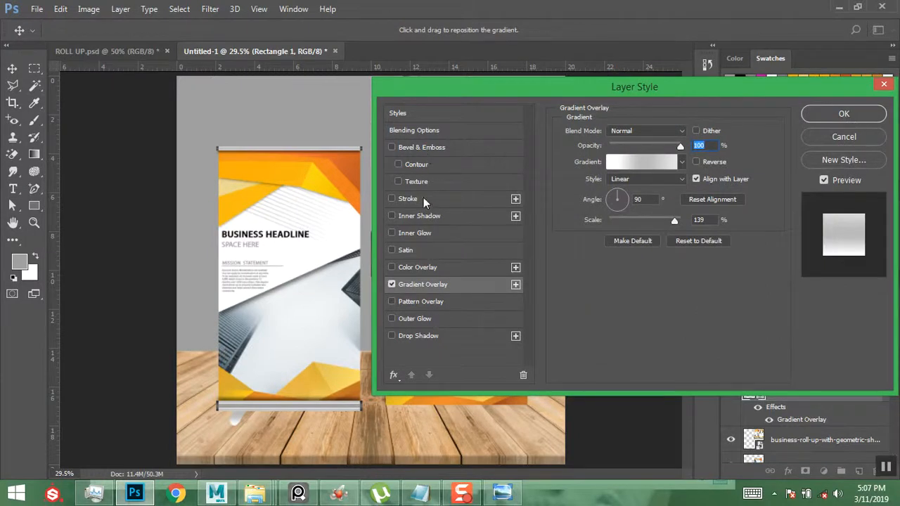
# - Add a drop shadow to the Rectangle 1 leg with 49% opacity, -90° angle, 1 px distance and 13 px size
pyautogui.click(415, 336)
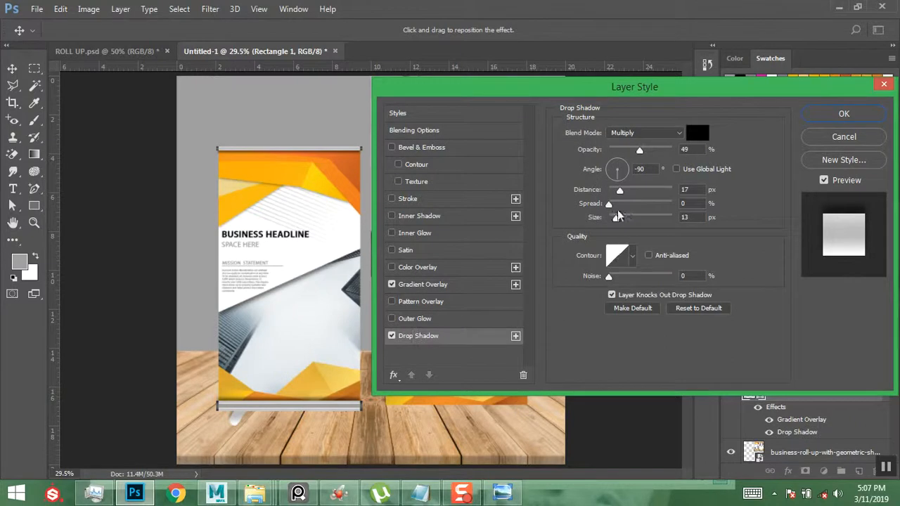
pyautogui.moveTo(619, 191); pyautogui.dragTo(622, 223)
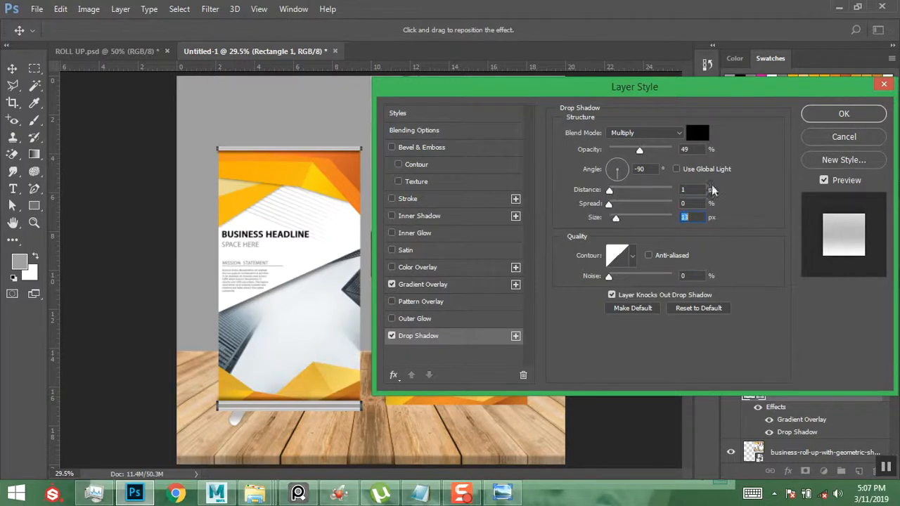
pyautogui.click(844, 114)
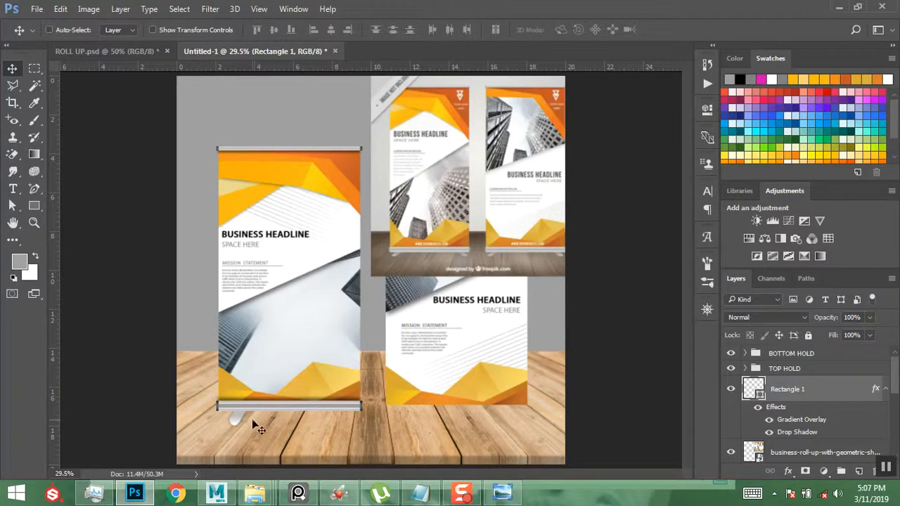
# - Duplicate the Rectangle 1 leg layer in place and check the two overlapping legs by toggling their visibility
pyautogui.hotkey('ctrl', 'j')
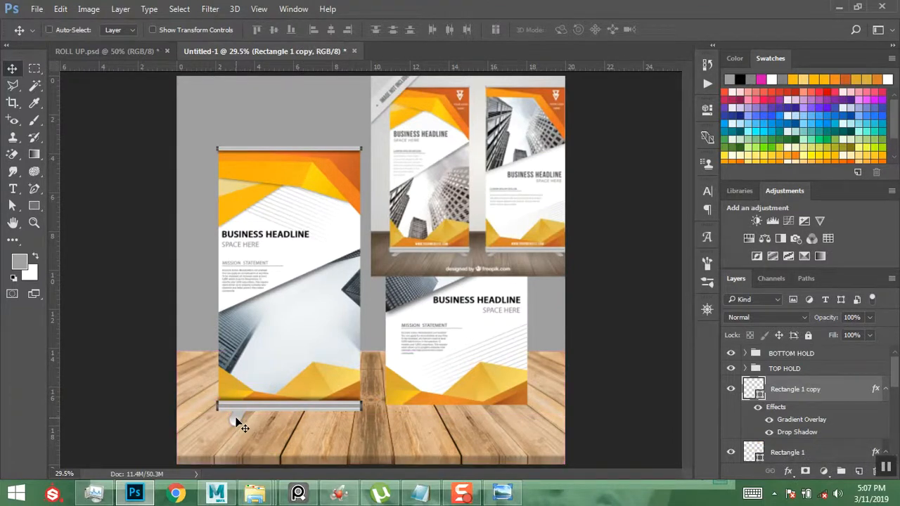
pyautogui.moveTo(239, 426); pyautogui.dragTo(337, 425)
pyautogui.moveTo(240, 413); pyautogui.dragTo(303, 417)
pyautogui.scroll(-1, 749, 438)
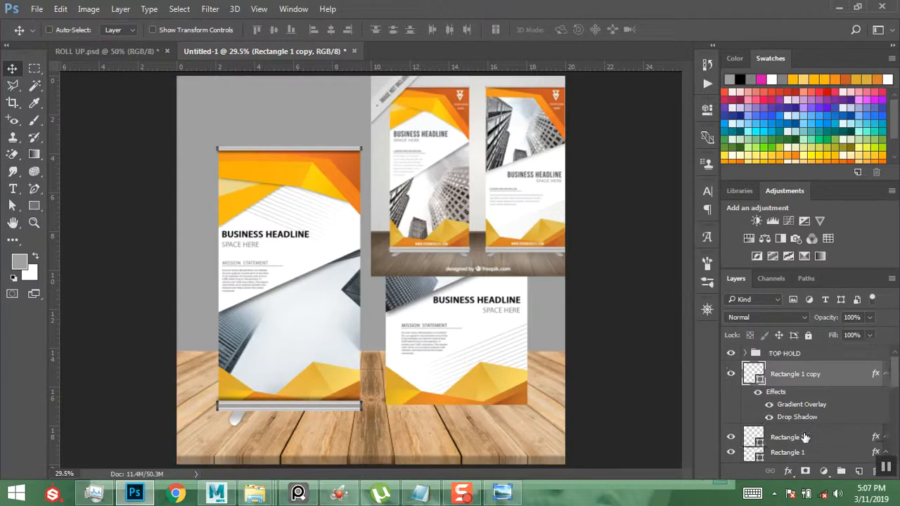
pyautogui.click(731, 437)
pyautogui.click(732, 438)
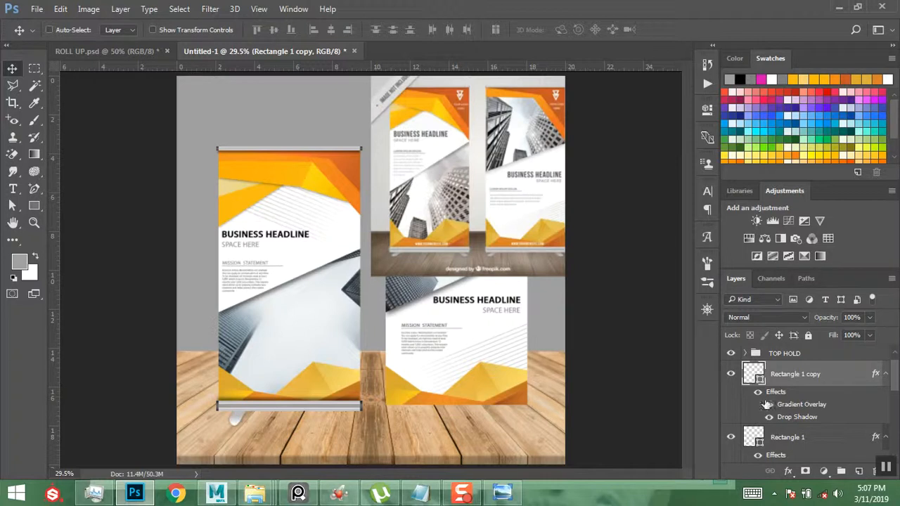
pyautogui.click(732, 376)
pyautogui.click(732, 376)
pyautogui.click(731, 376)
# - Duplicate the original Rectangle 1 leg again, move this copy toward the right end of the bottom rail and flip it horizontally
pyautogui.keyDown('ctrl'); pyautogui.click(234, 421); pyautogui.keyUp('ctrl')
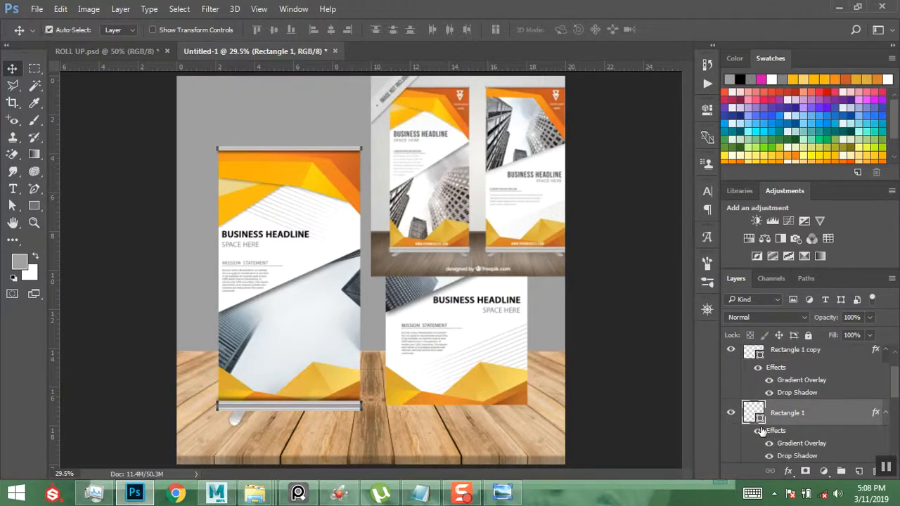
pyautogui.hotkey('ctrl', 'j')
pyautogui.moveTo(238, 416); pyautogui.dragTo(327, 421)
pyautogui.hotkey('ctrl', 't')
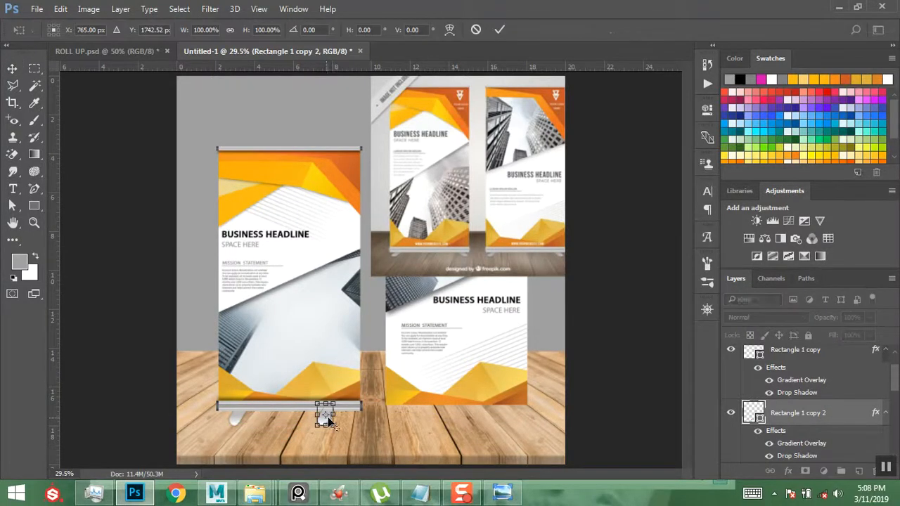
pyautogui.rightClick(327, 421)
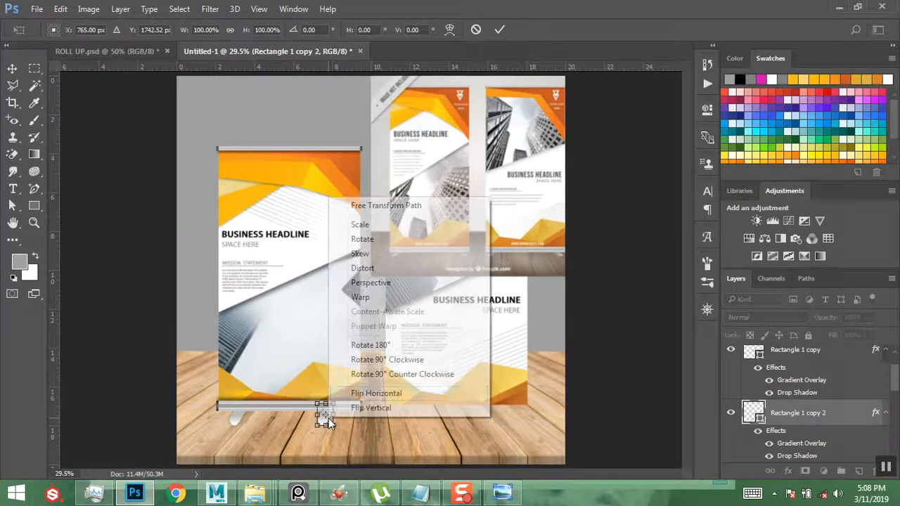
pyautogui.click(365, 396)
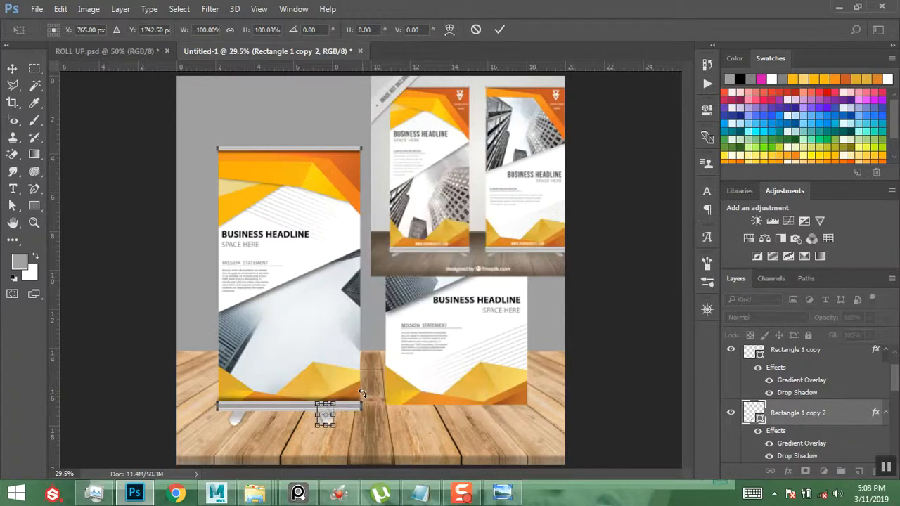
pyautogui.press('Return')
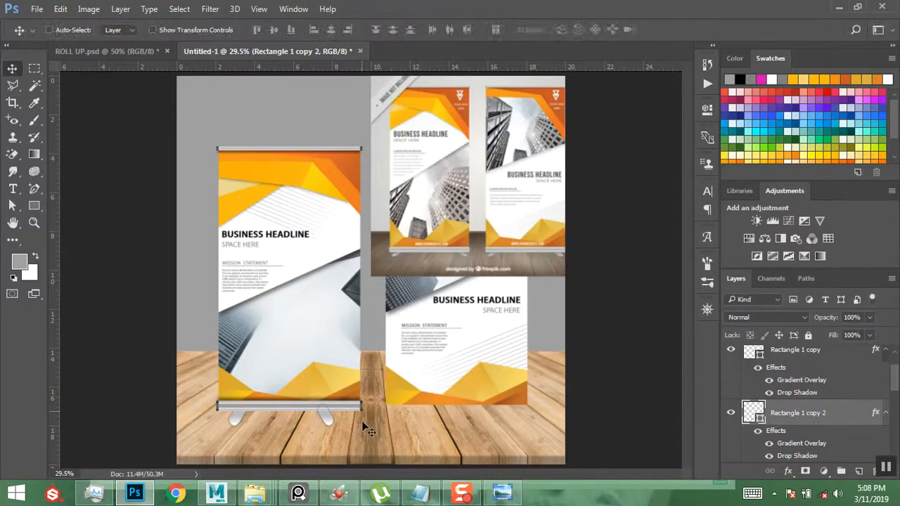
# - Group the Rectangle 1 copy and Rectangle 1 copy 2 layers and name the group LEGS
pyautogui.click(888, 355)
pyautogui.scroll(1, 872, 379)
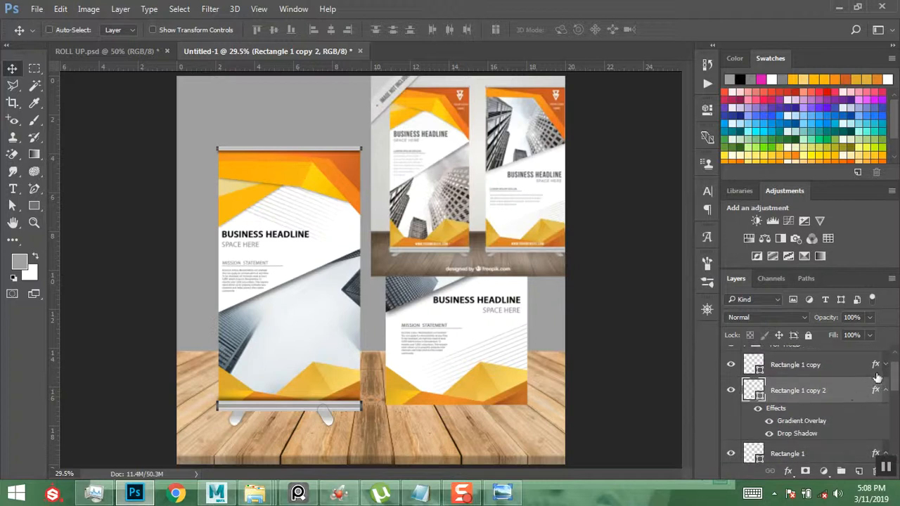
pyautogui.click(841, 369)
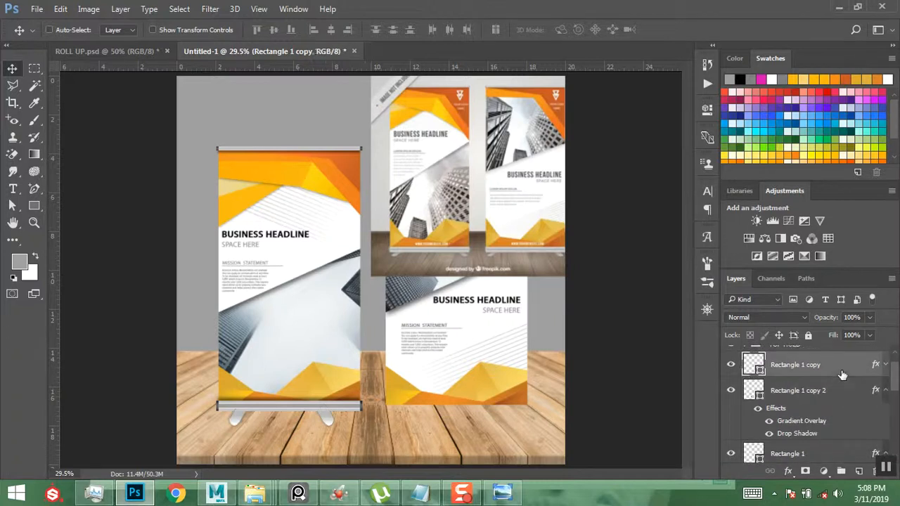
pyautogui.keyDown('ctrl'); pyautogui.click(810, 396); pyautogui.keyUp('ctrl')
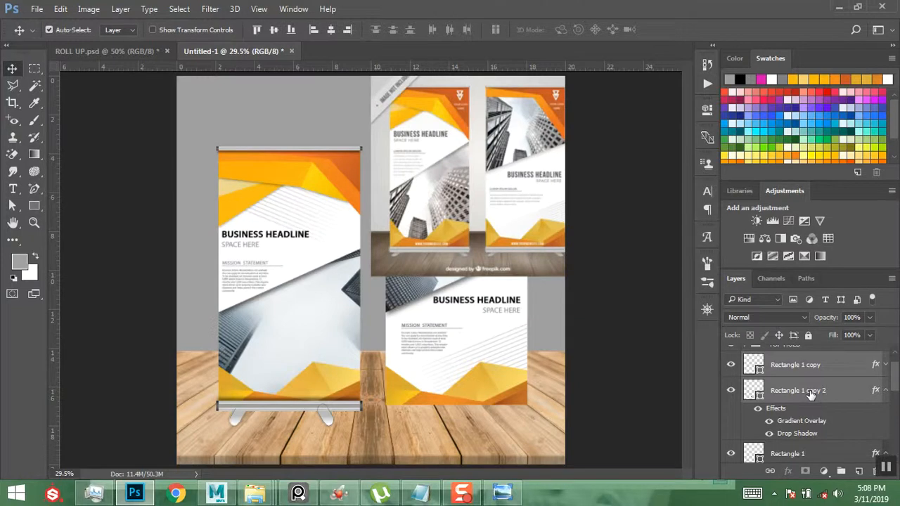
pyautogui.hotkey('ctrl', 'g')
pyautogui.doubleClick(783, 362)
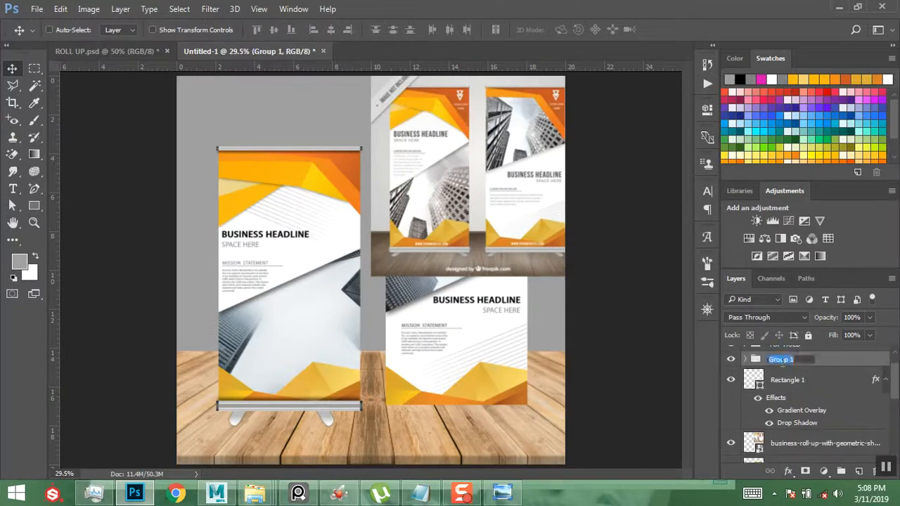
pyautogui.write('LEGS')
pyautogui.press('Return')
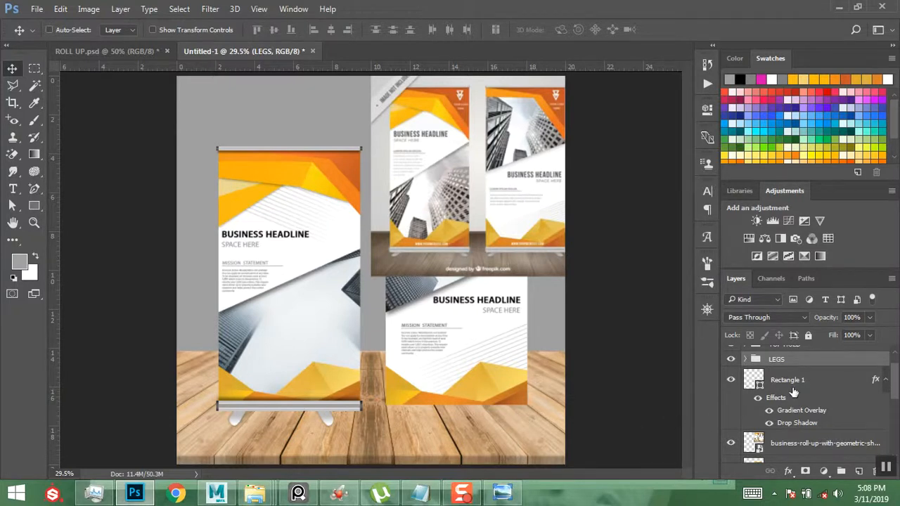
# - Delete the leftover Rectangle 1 layer and shift the LEGS group slightly right beneath the bottom rail
pyautogui.moveTo(297, 426); pyautogui.dragTo(298, 422)
pyautogui.moveTo(776, 382); pyautogui.dragTo(773, 371)
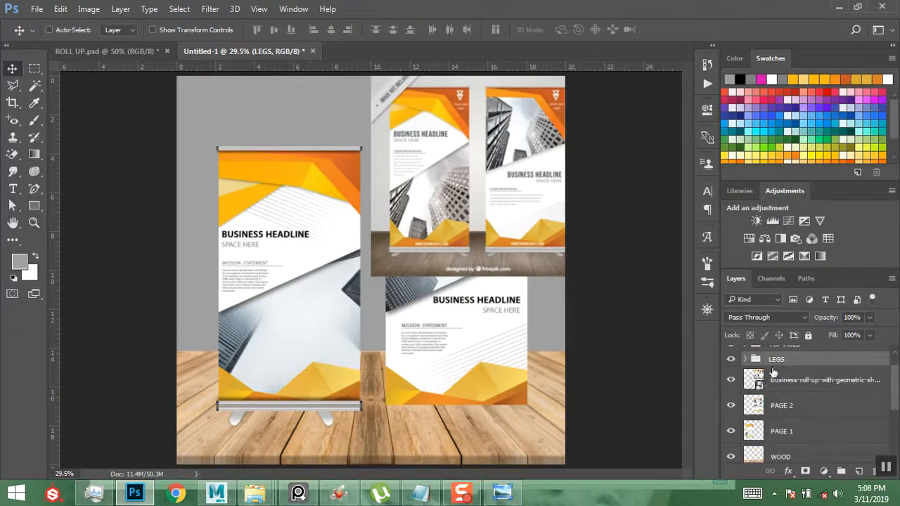
pyautogui.click(732, 360)
pyautogui.click(732, 360)
pyautogui.moveTo(334, 423); pyautogui.dragTo(336, 424)
# - Add a drop shadow to the PAGE 1 banner with 49% opacity, 86° angle, 50 px distance and 38 px size
pyautogui.keyDown('ctrl'); pyautogui.click(301, 293); pyautogui.keyUp('ctrl')
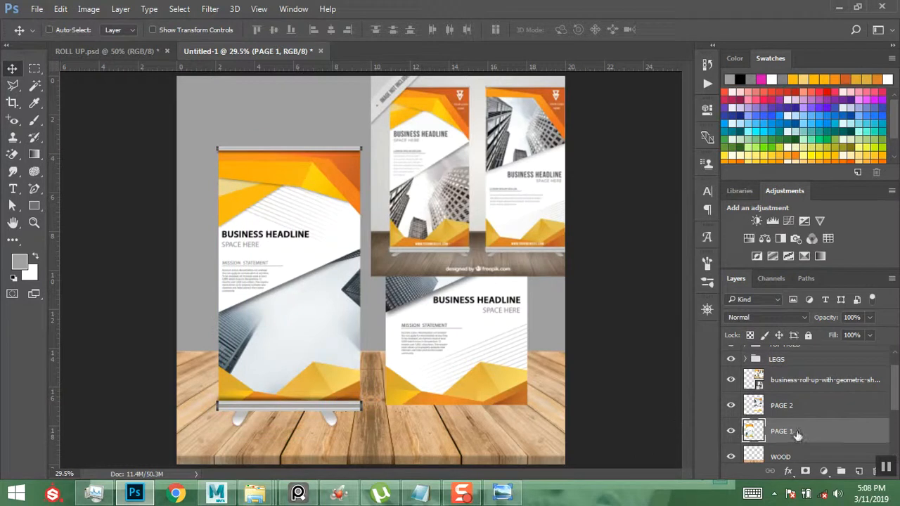
pyautogui.click(793, 469)
pyautogui.click(784, 458)
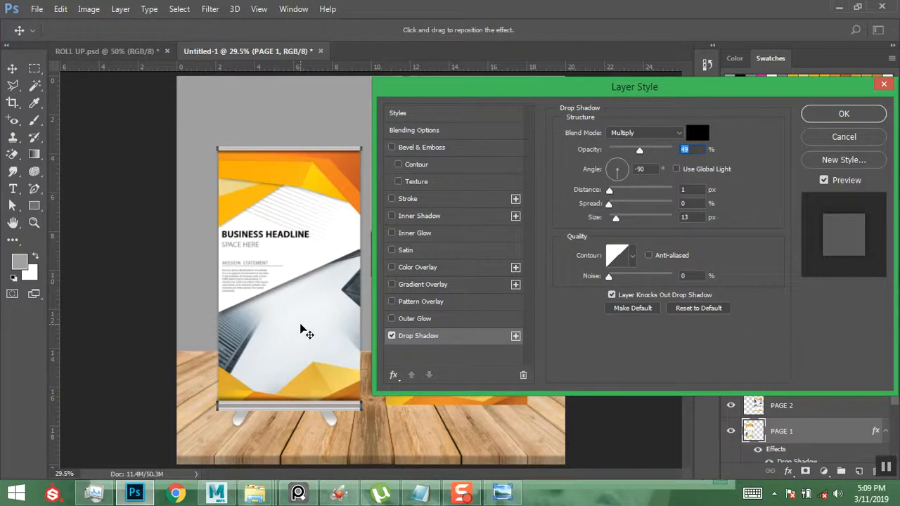
pyautogui.moveTo(301, 327); pyautogui.dragTo(301, 338)
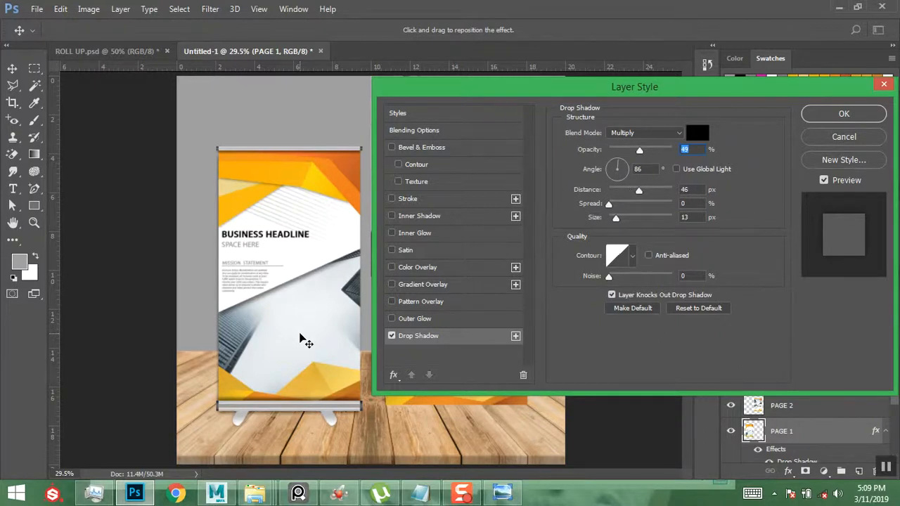
pyautogui.moveTo(616, 218); pyautogui.dragTo(621, 223)
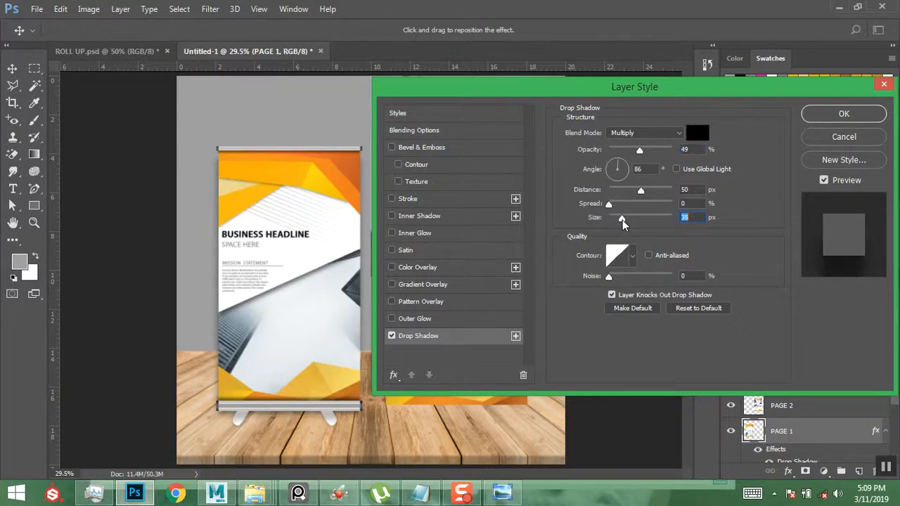
pyautogui.click(839, 115)
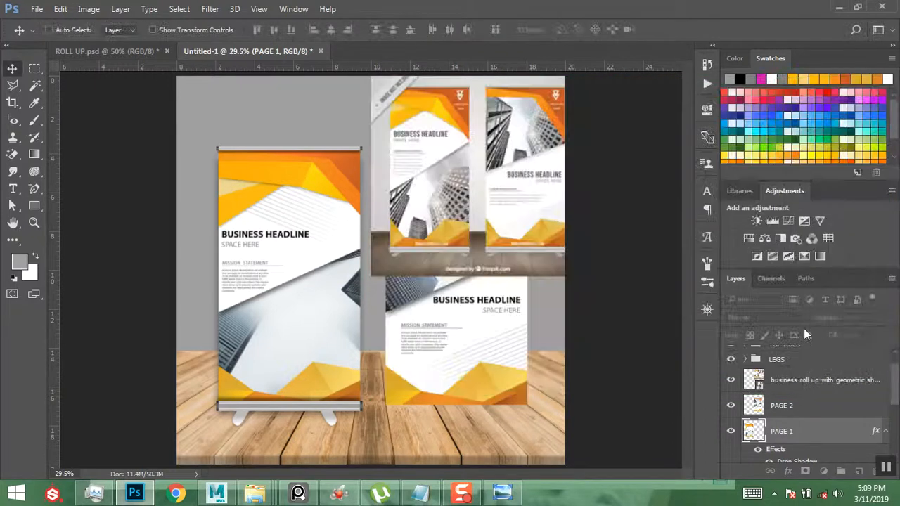
# - Copy the PAGE 1 layer's drop shadow style and paste it onto the PAGE 2 layer
pyautogui.rightClick(836, 443)
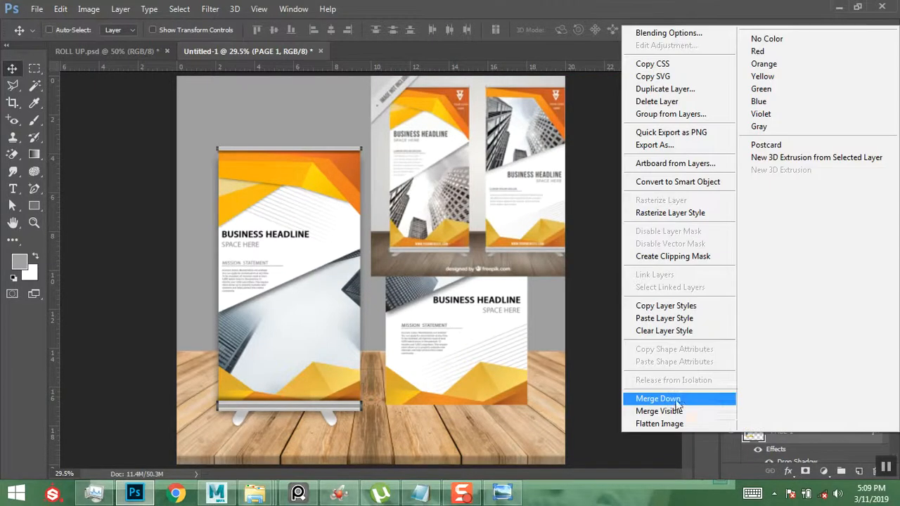
pyautogui.click(691, 305)
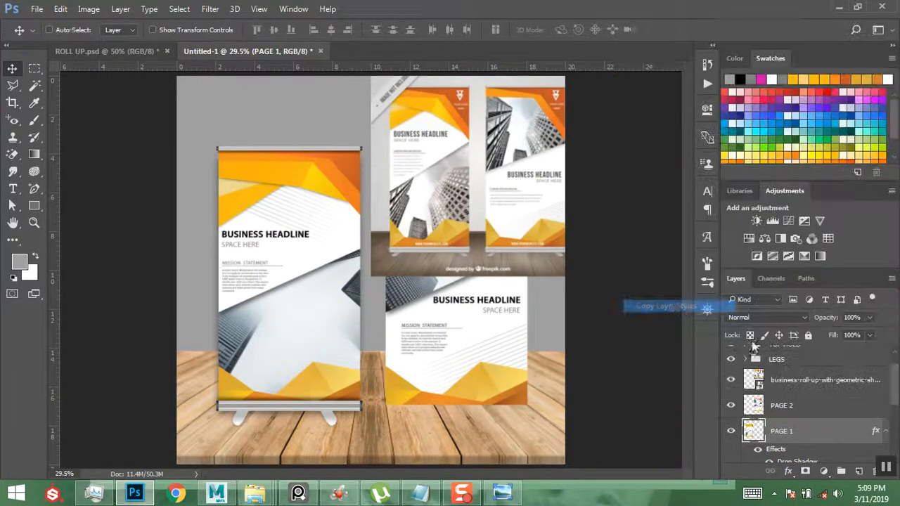
pyautogui.click(835, 414)
pyautogui.rightClick(835, 413)
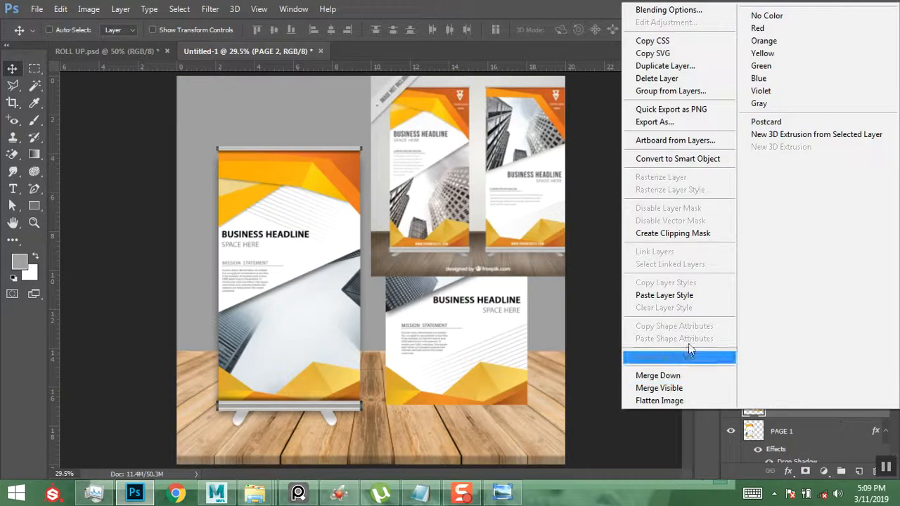
pyautogui.click(679, 301)
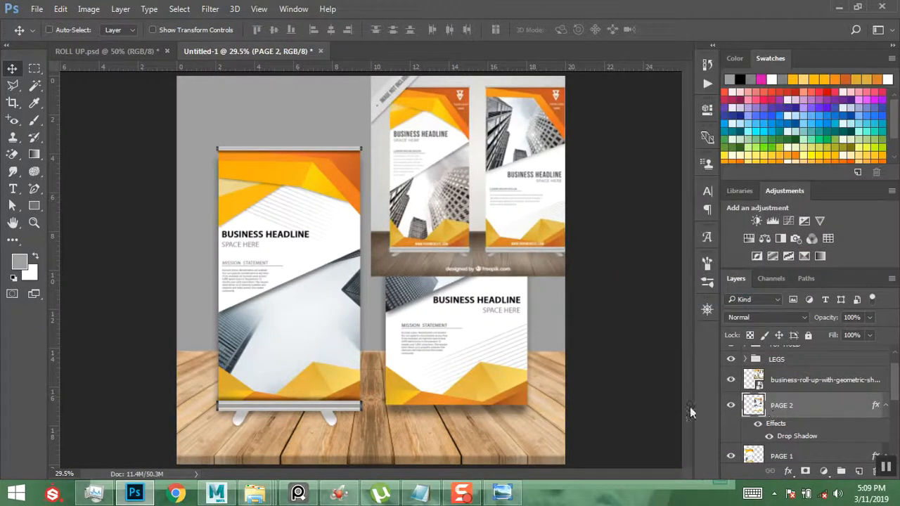
# - Group the BOTTOM HOLD, TOP HOLD and LEGS groups together and name the new group PAGE 1 HOLDS
pyautogui.click(769, 360)
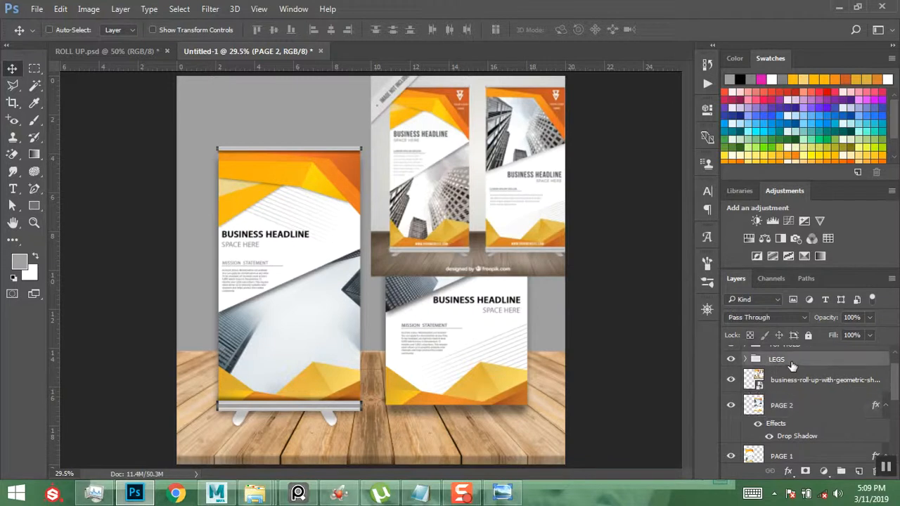
pyautogui.scroll(1, 781, 366)
pyautogui.keyDown('shift'); pyautogui.click(795, 355); pyautogui.keyUp('shift')
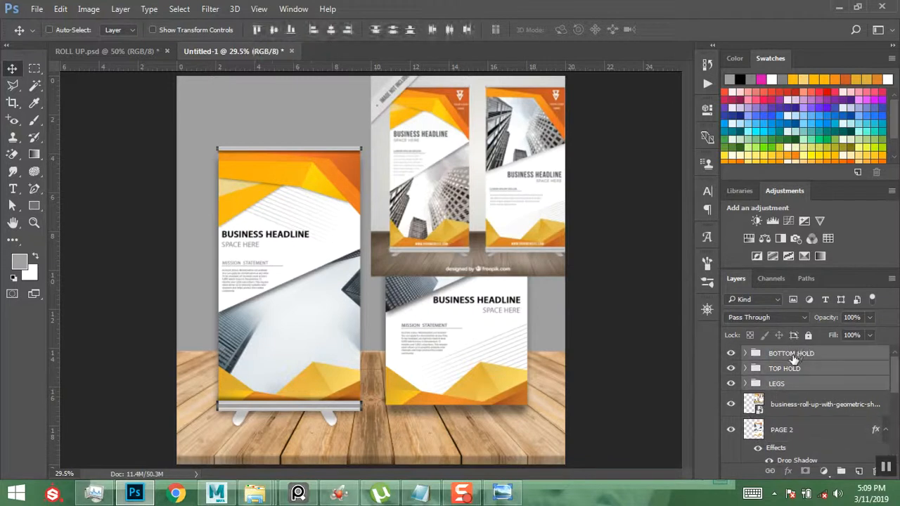
pyautogui.hotkey('ctrl', 'g')
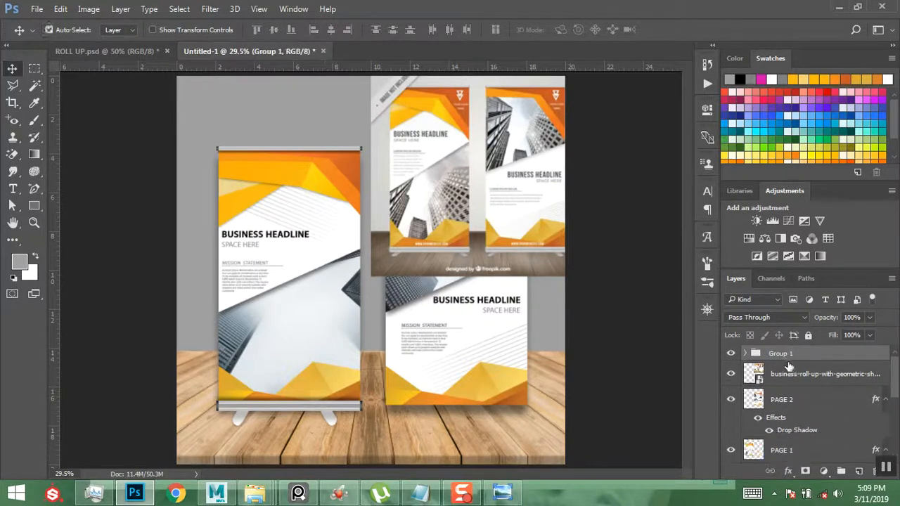
pyautogui.doubleClick(782, 354)
pyautogui.write('PAGE 1 HOLDS')
pyautogui.press('Return')
# - Duplicate the PAGE 1 HOLDS group and rename the copy PAGE 2 HOLDS
pyautogui.hotkey('ctrl', 'j')
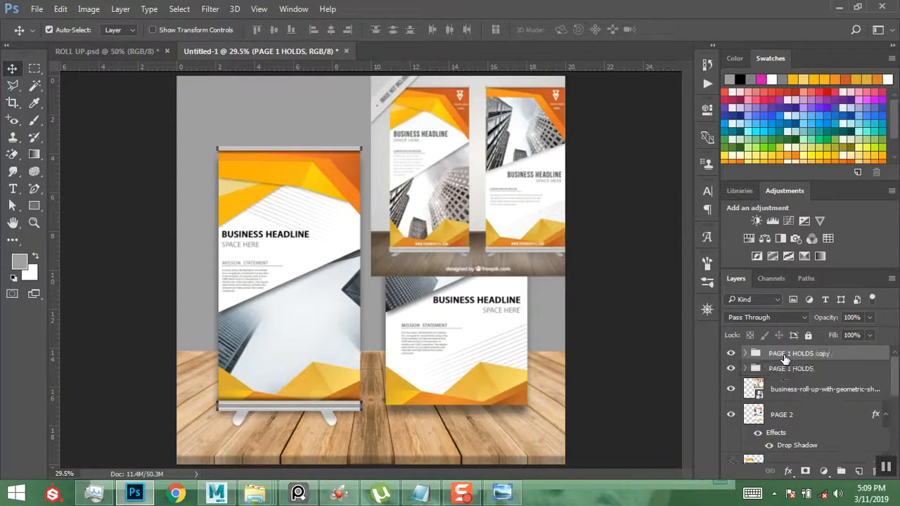
pyautogui.doubleClick(799, 354)
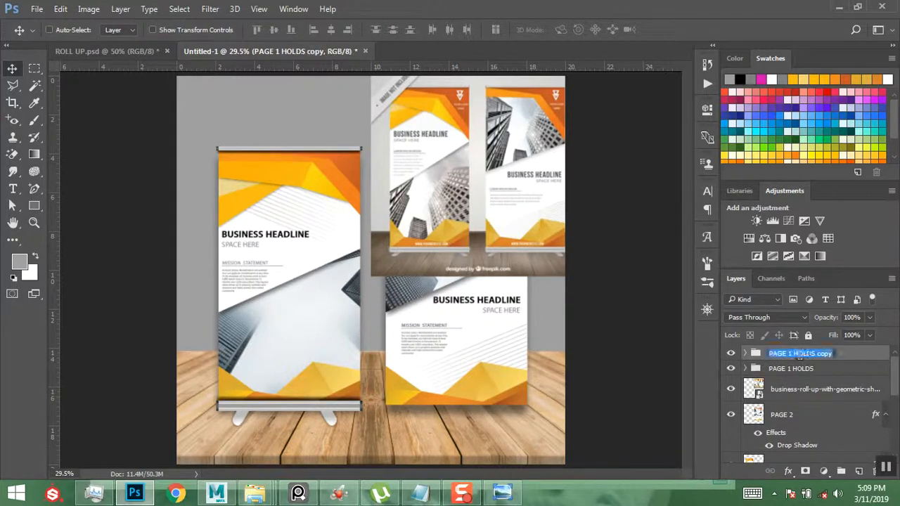
pyautogui.press('Return')
pyautogui.doubleClick(791, 353)
pyautogui.click(836, 354)
pyautogui.press('BackSpace')
pyautogui.press('BackSpace')
pyautogui.press('BackSpace')
pyautogui.press('BackSpace')
pyautogui.press('Return')
# - Move the PAGE 2 HOLDS group horizontally onto the PAGE 2 banner, aligning its rails with the banner's edges
pyautogui.moveTo(314, 341); pyautogui.dragTo(464, 345)
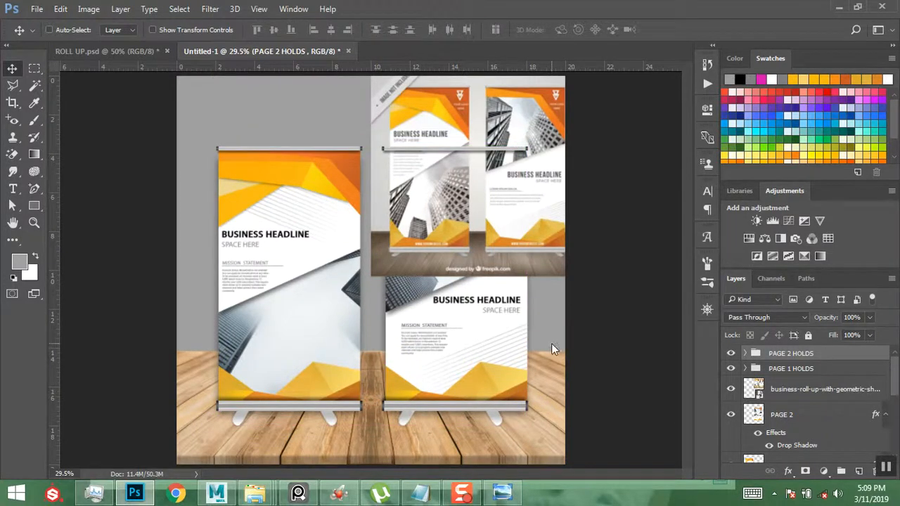
pyautogui.press('Right')
pyautogui.press('Right')
pyautogui.press('Left')
pyautogui.press('Left')
# - Hide the business-roll-up reference image layer and the grey Layer 1 above the BG layer
pyautogui.press('ctrl')
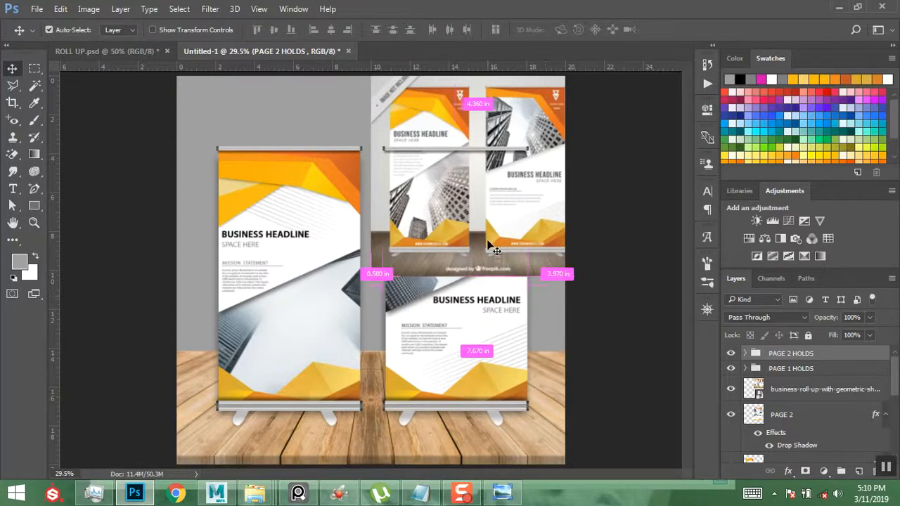
pyautogui.keyDown('ctrl'); pyautogui.click(492, 247); pyautogui.keyUp('ctrl')
pyautogui.click(731, 391)
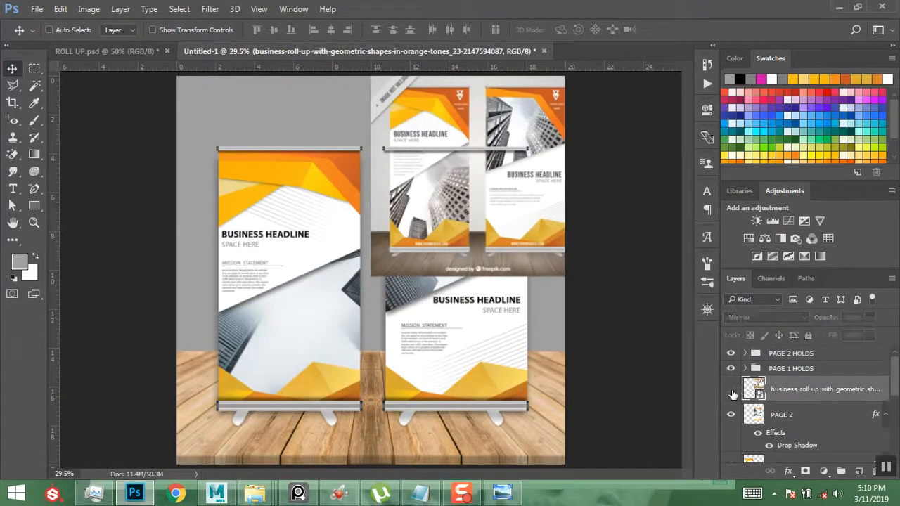
pyautogui.scroll(-5, 760, 422)
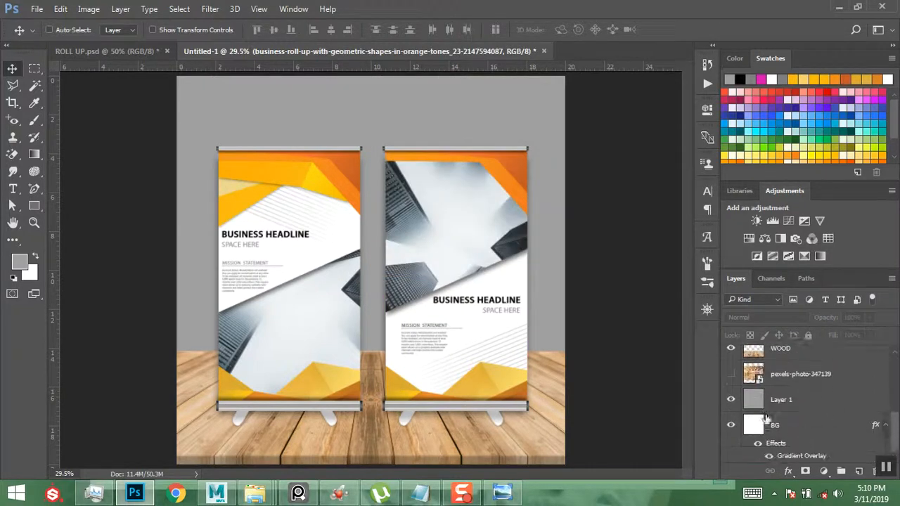
pyautogui.click(730, 400)
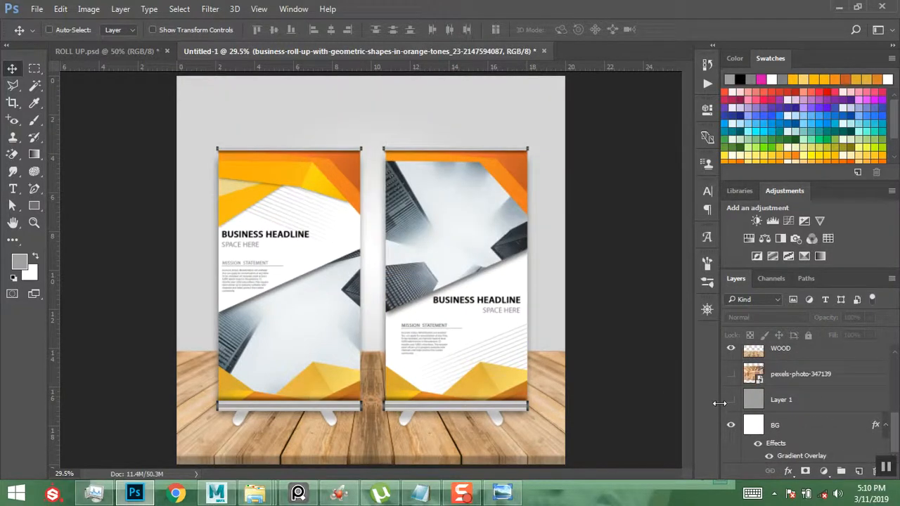